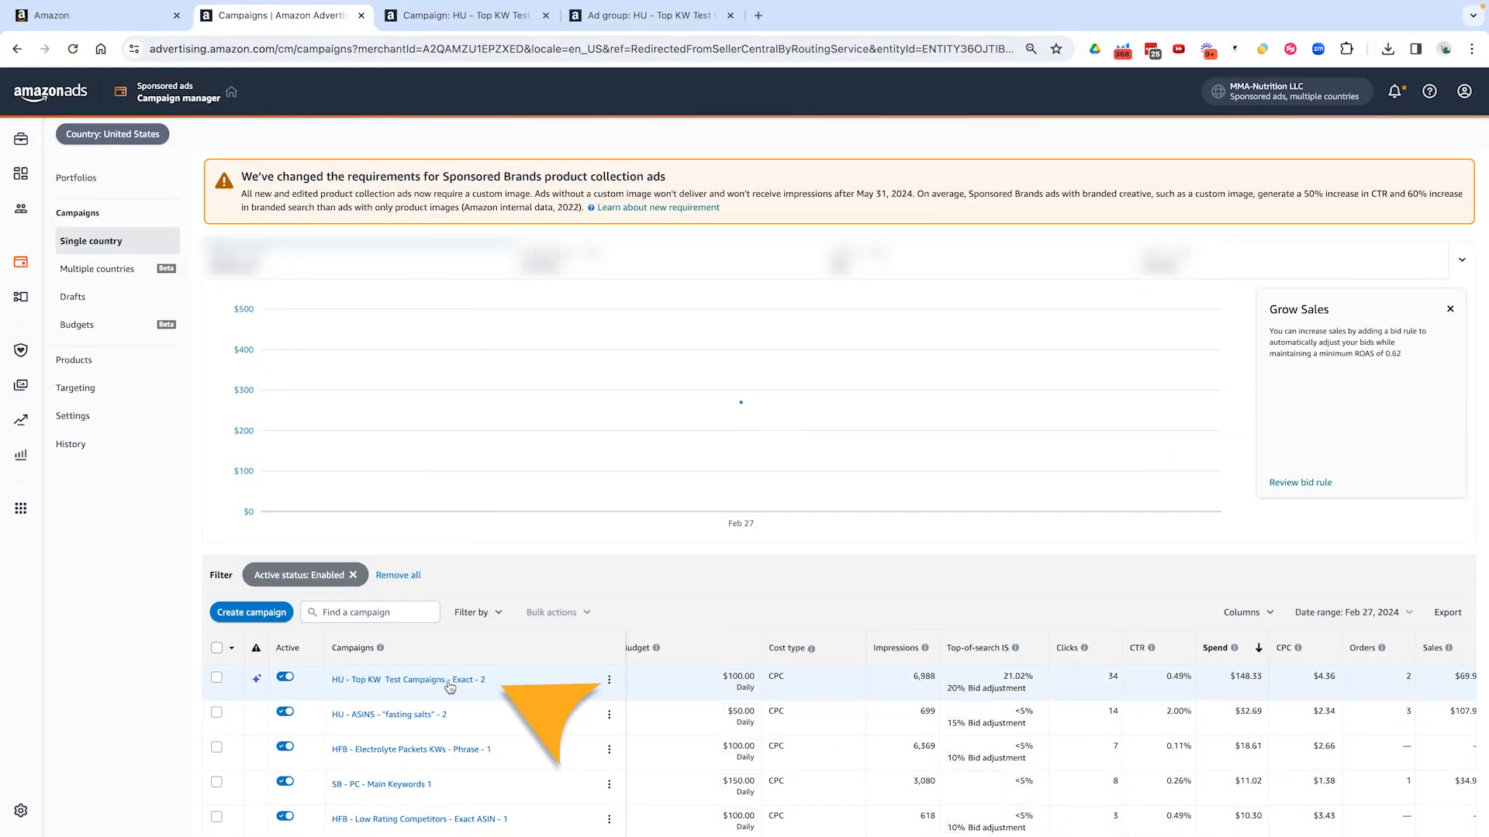
Step: Open the campaign "HU - Top KW Test Campaigns - Exact - 2" and its ad group to view the targeted keywords
left_click(349, 583)
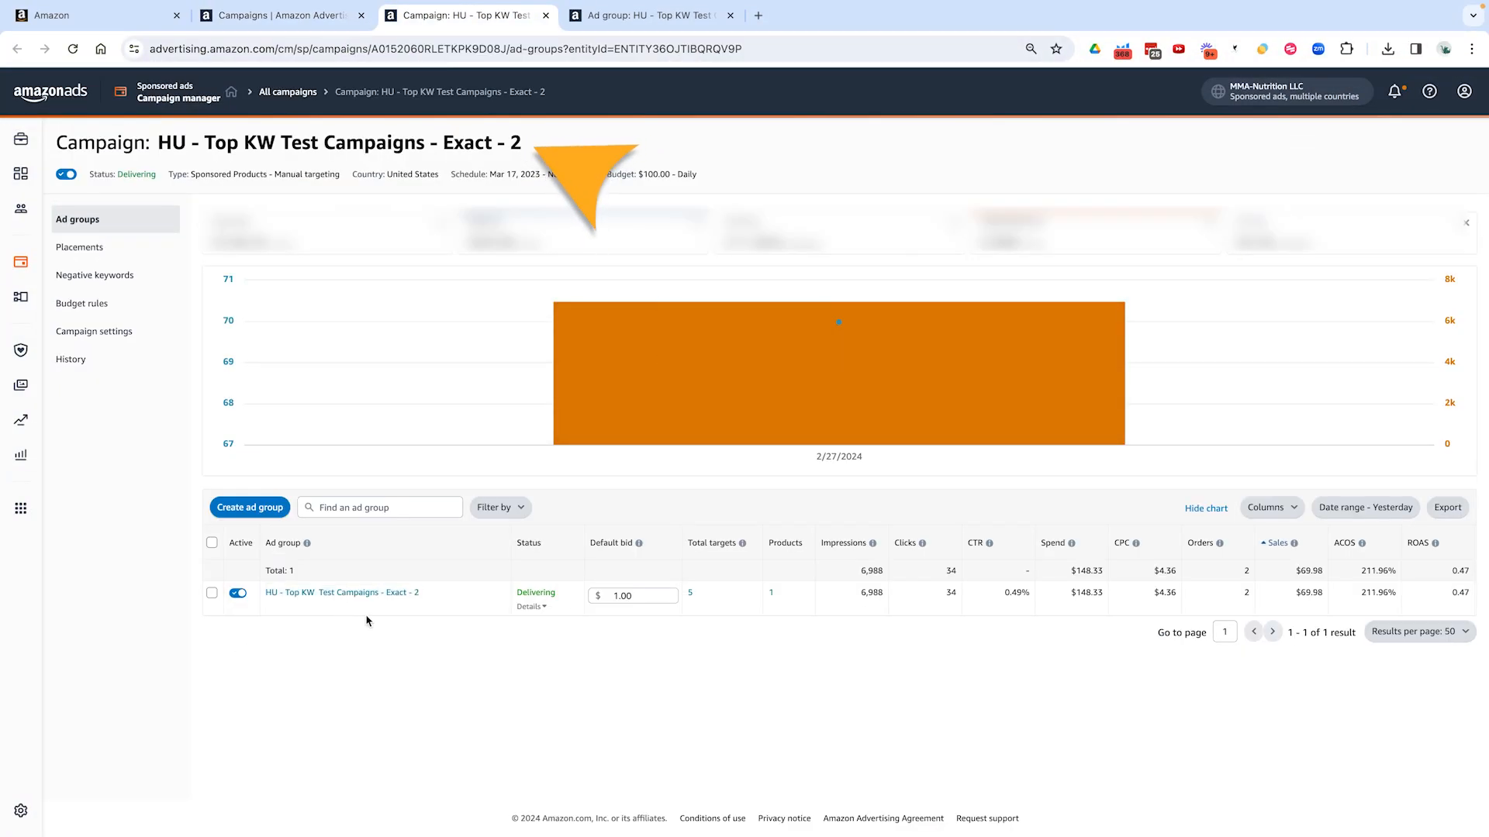
mouse_move(403, 428)
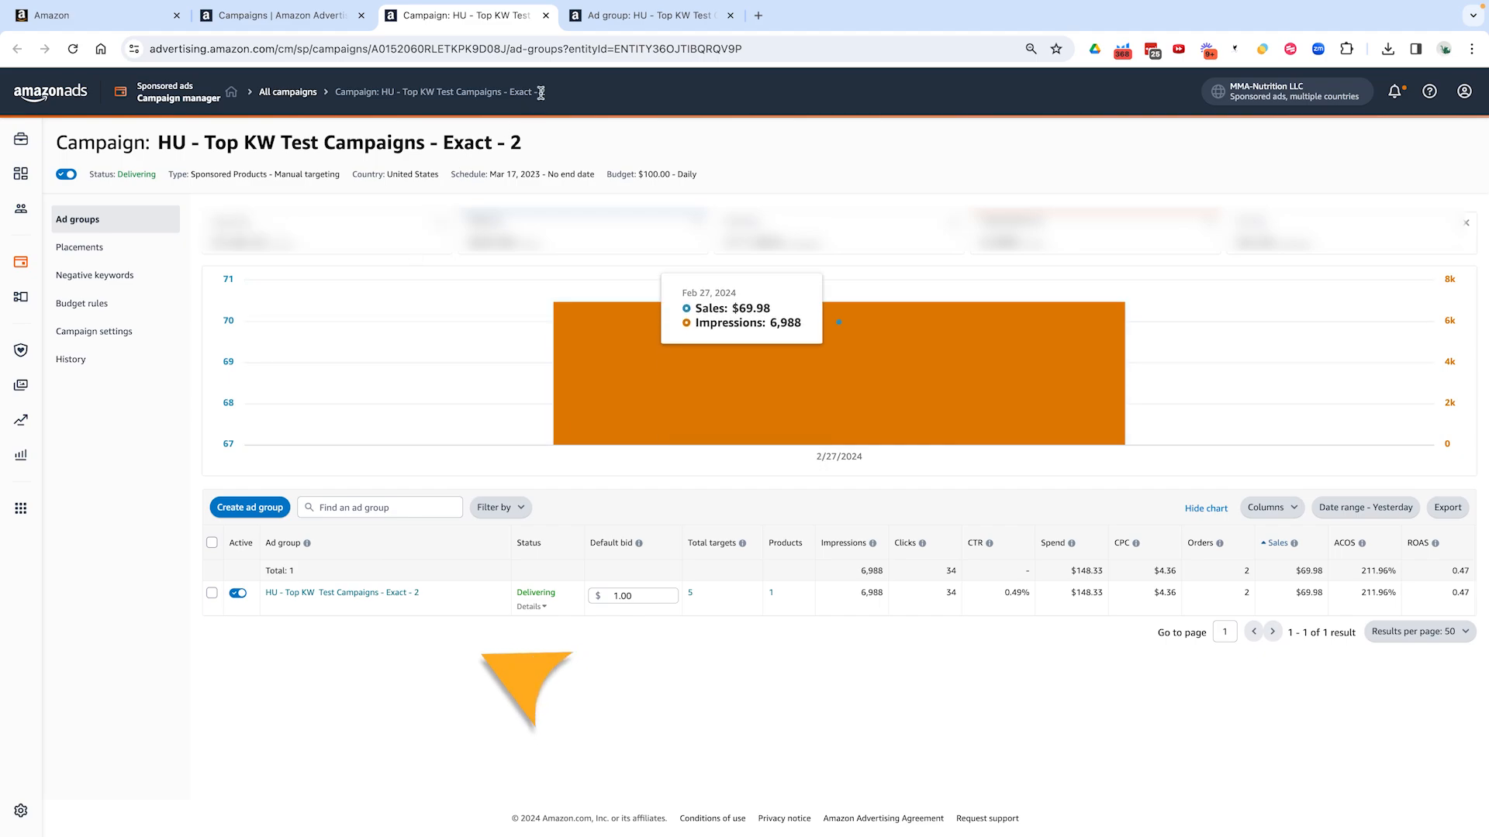
left_click(607, 28)
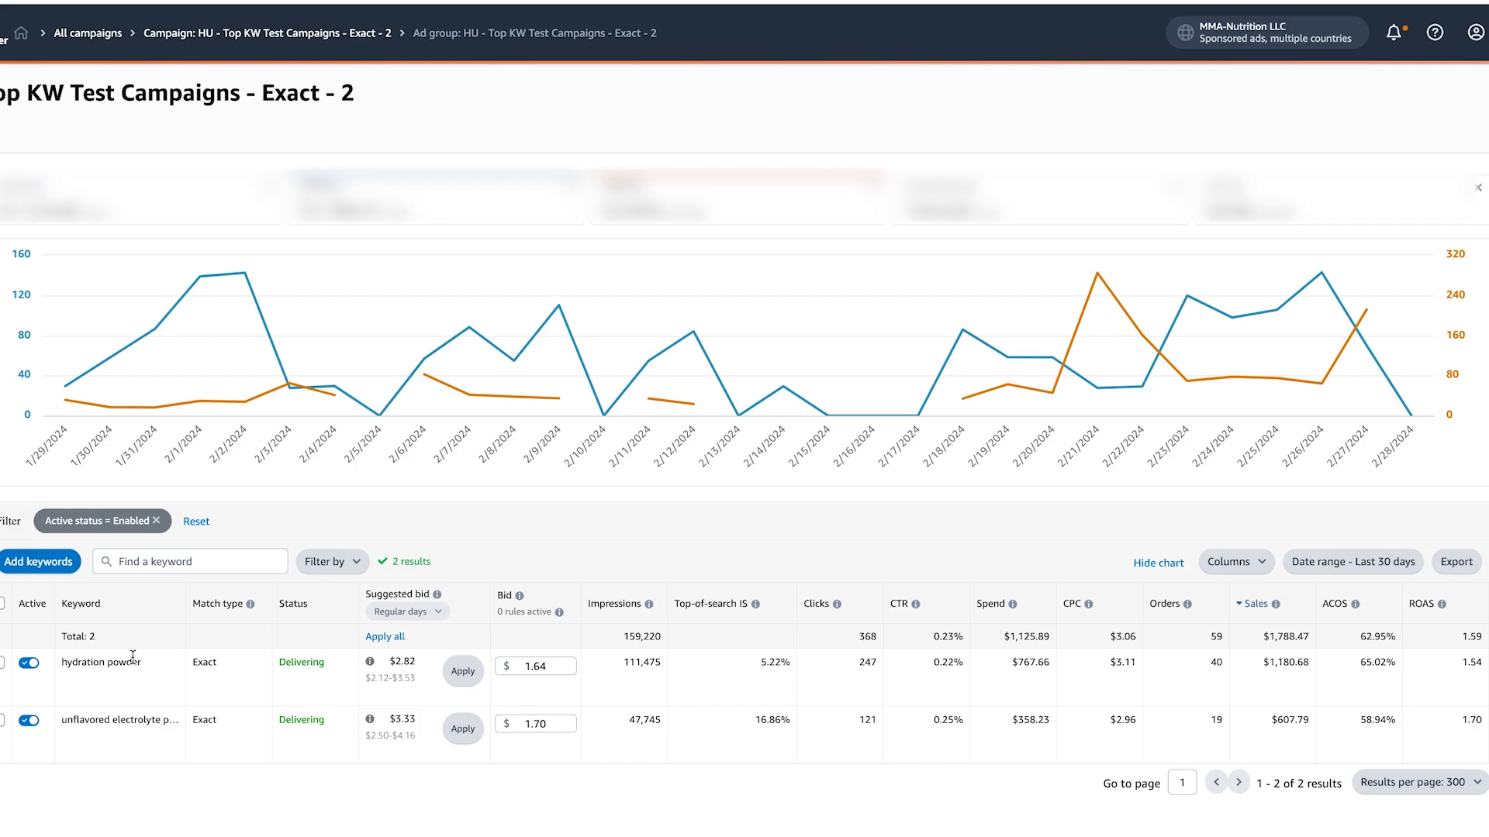
Step: Return to the campaign list and examine each enabled campaign's daily budget, cost type, impressions, clicks and spend
left_click(243, 16)
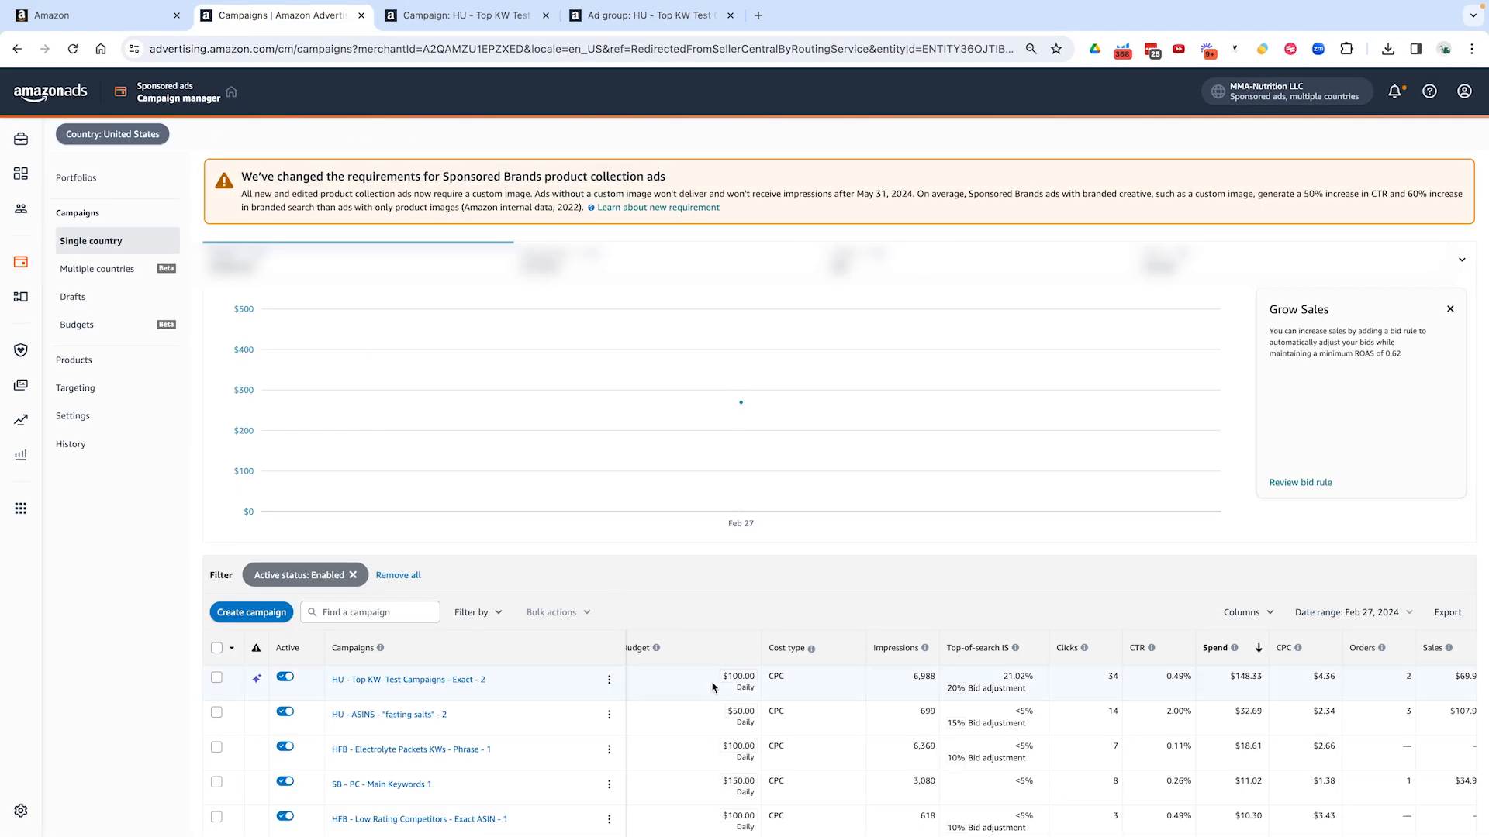
scroll(758, 692, "left", 2)
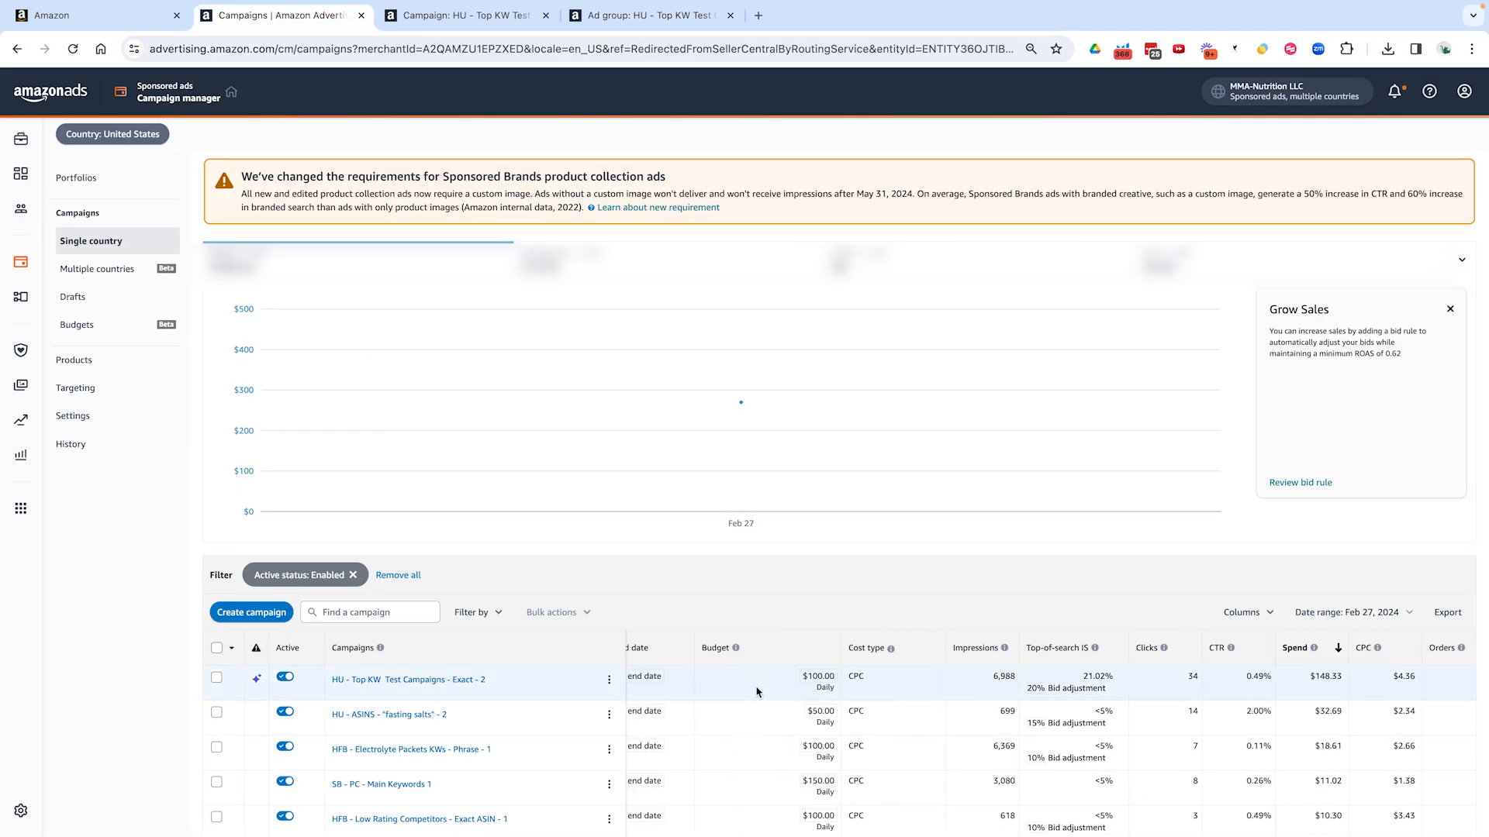
scroll(758, 688, "down", 1)
scroll(448, 463, "down", 2)
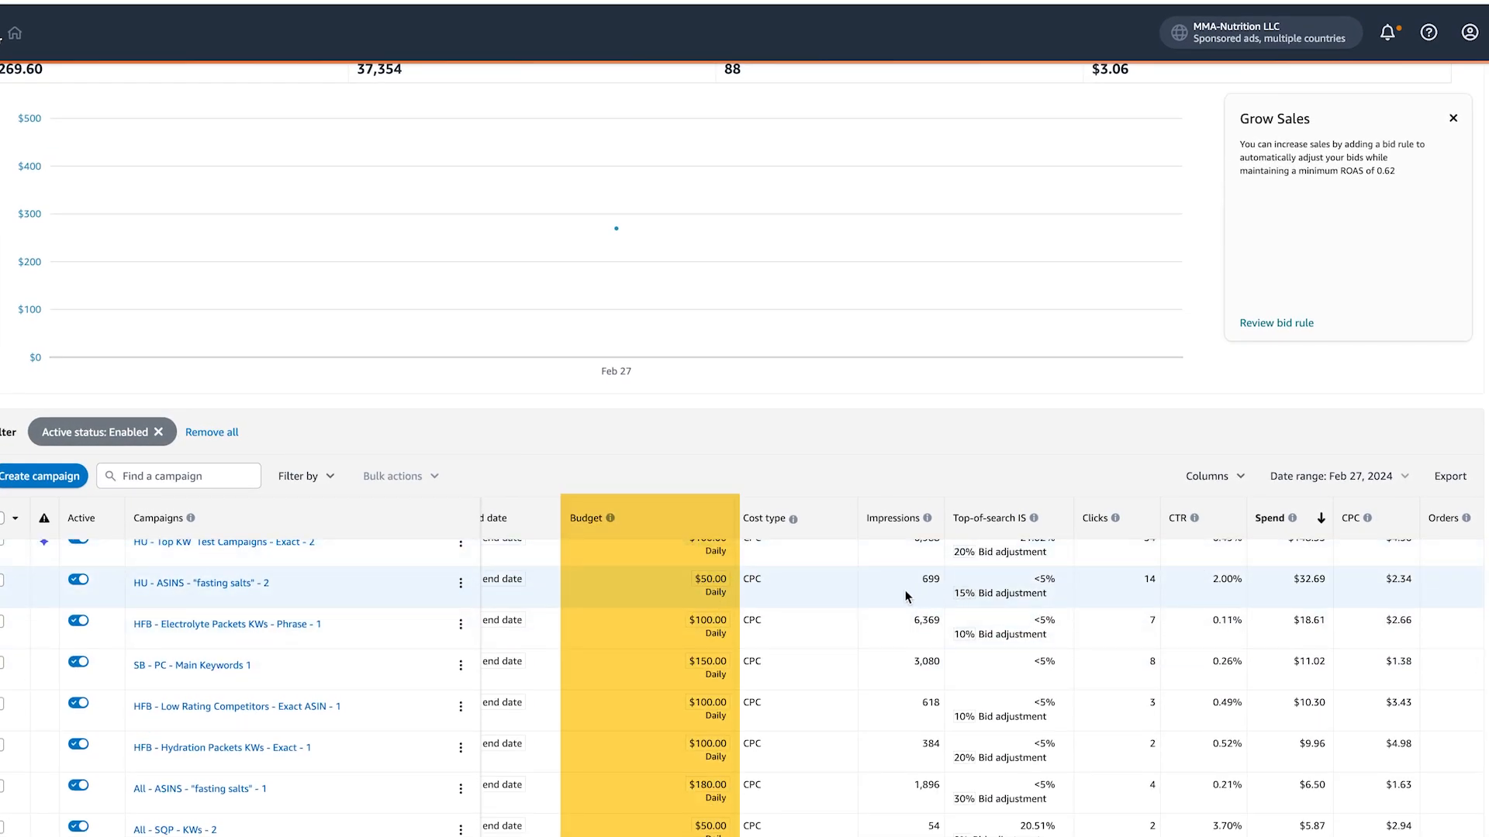
scroll(821, 595, "down", 2)
scroll(821, 668, "up", 3)
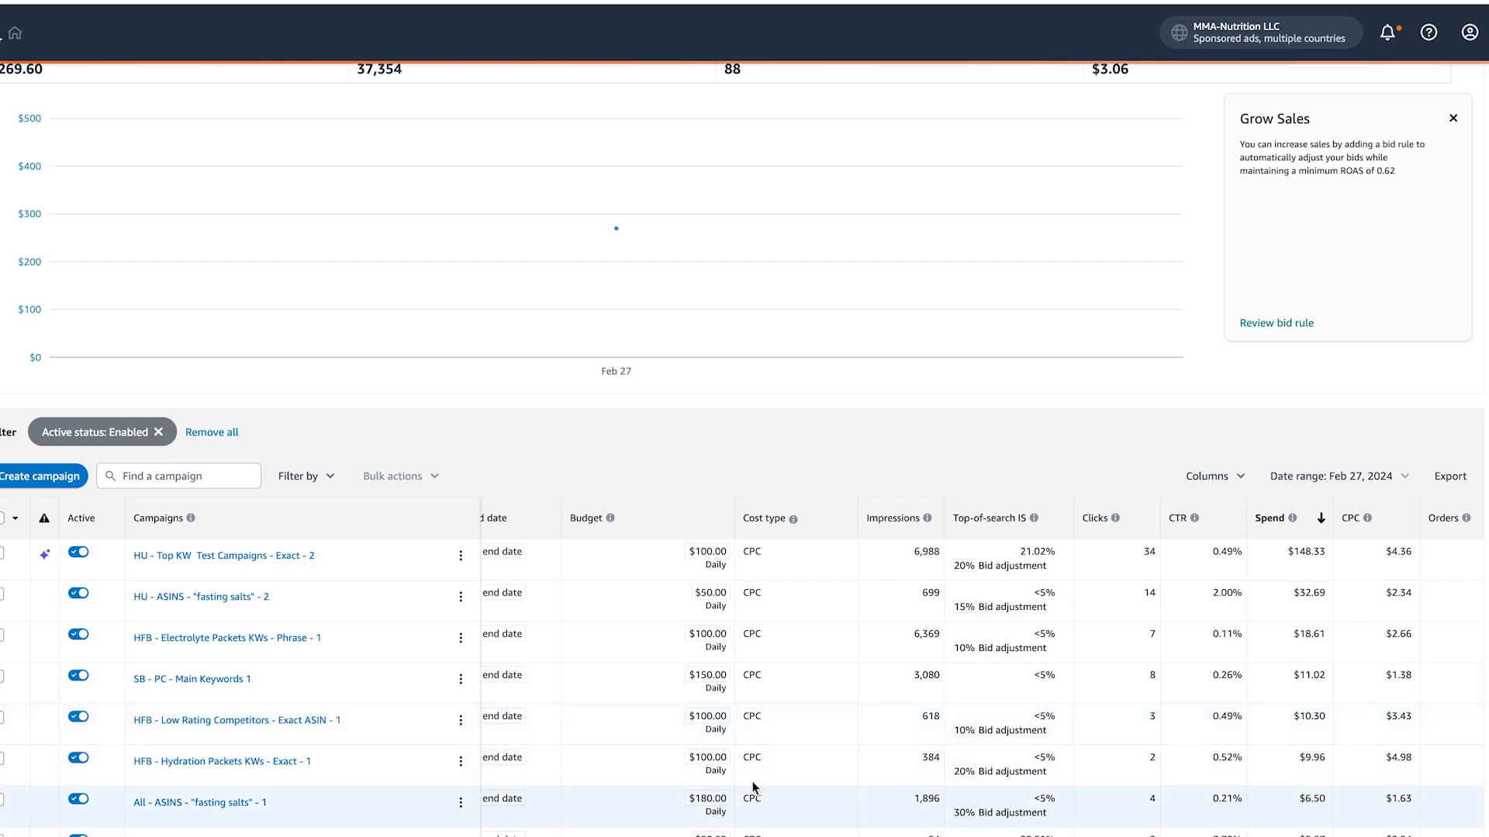
scroll(930, 737, "right", 1)
scroll(1013, 719, "right", 3)
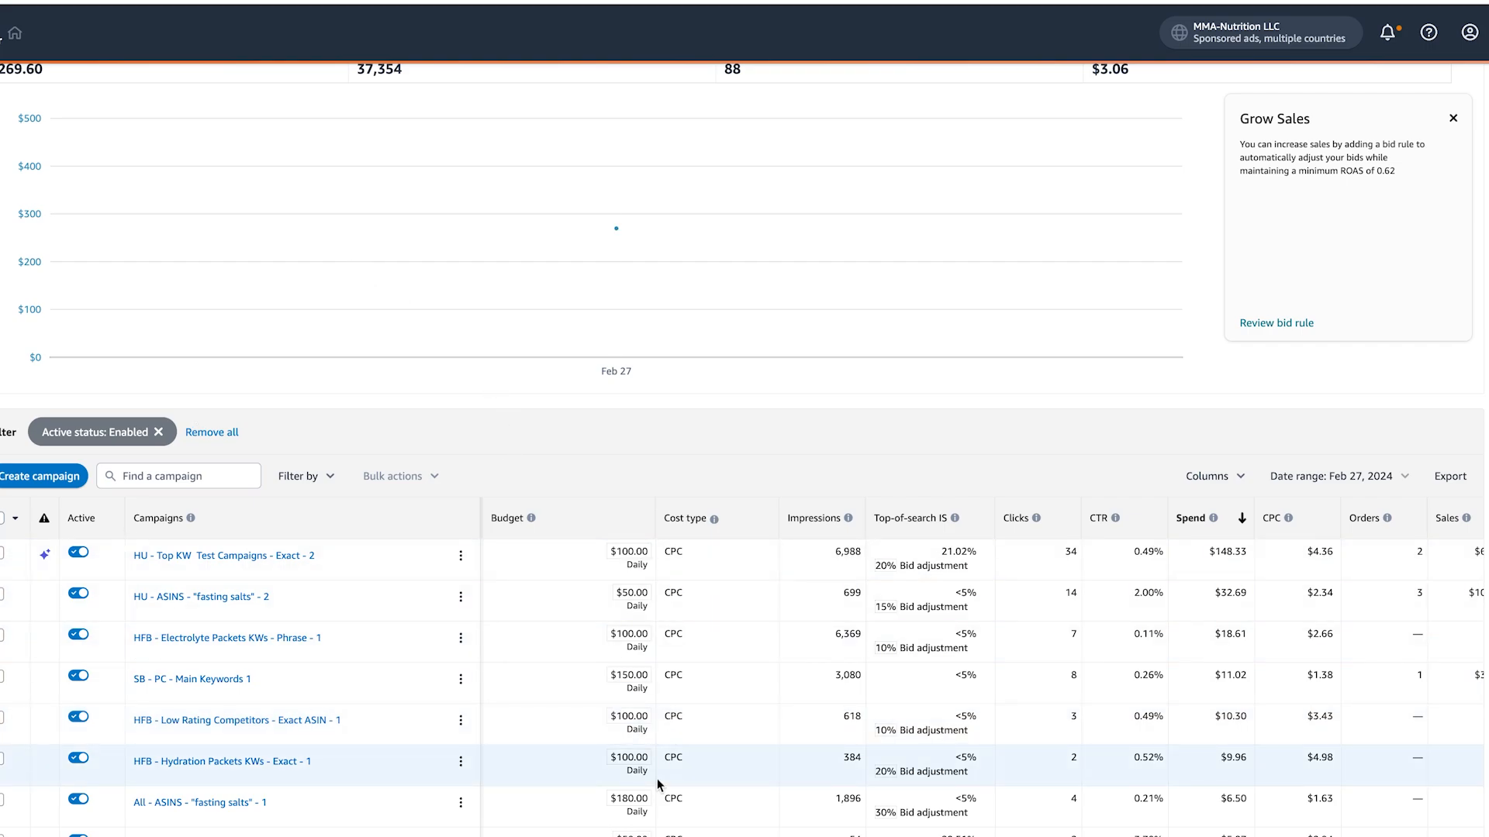
Step: Start creating a new campaign and browse the ad placement previews for Sponsored Display and Sponsored Products
scroll(393, 663, "up", 3)
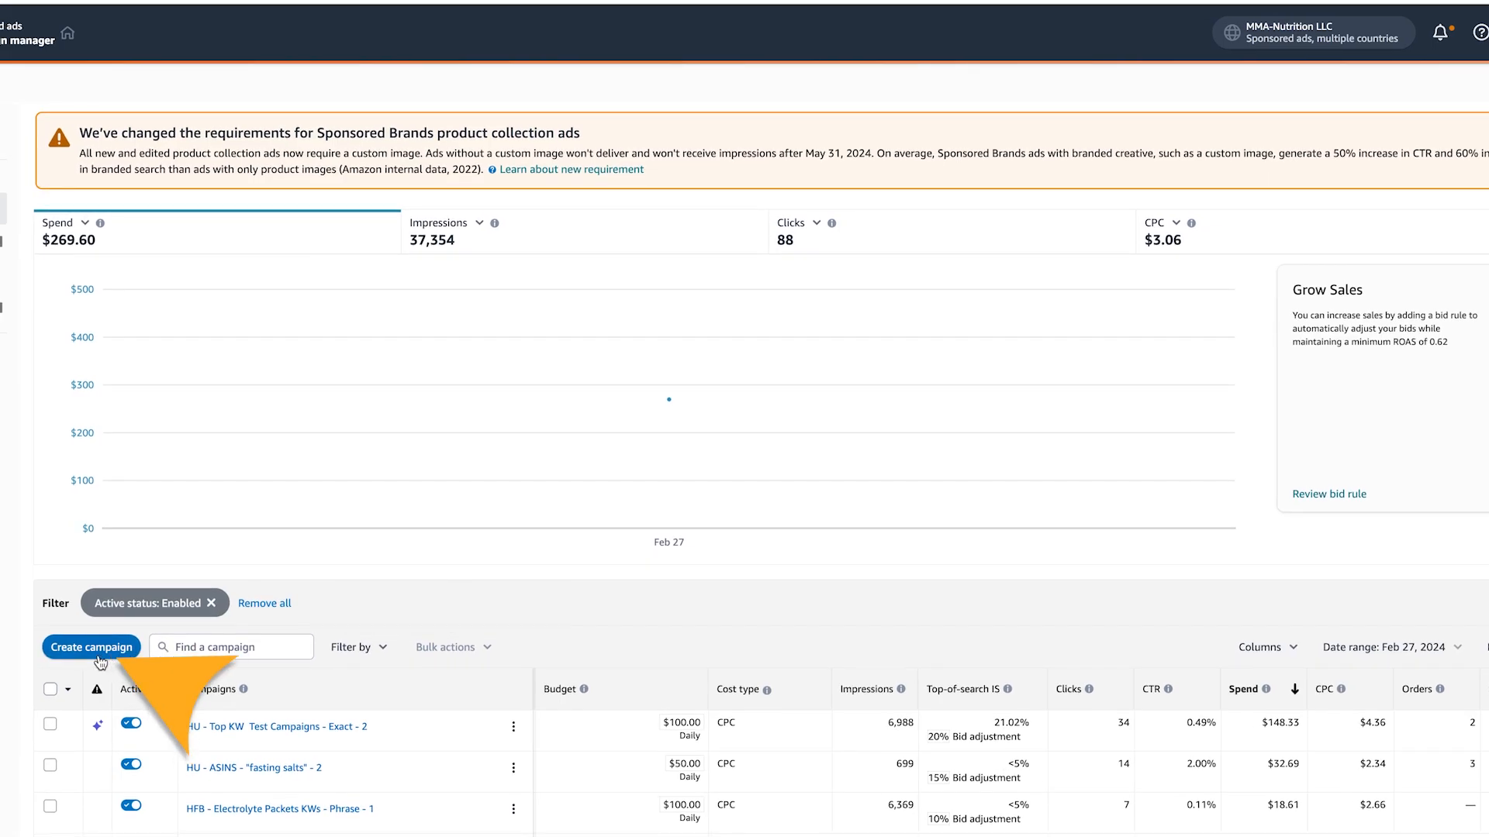
left_click(97, 655)
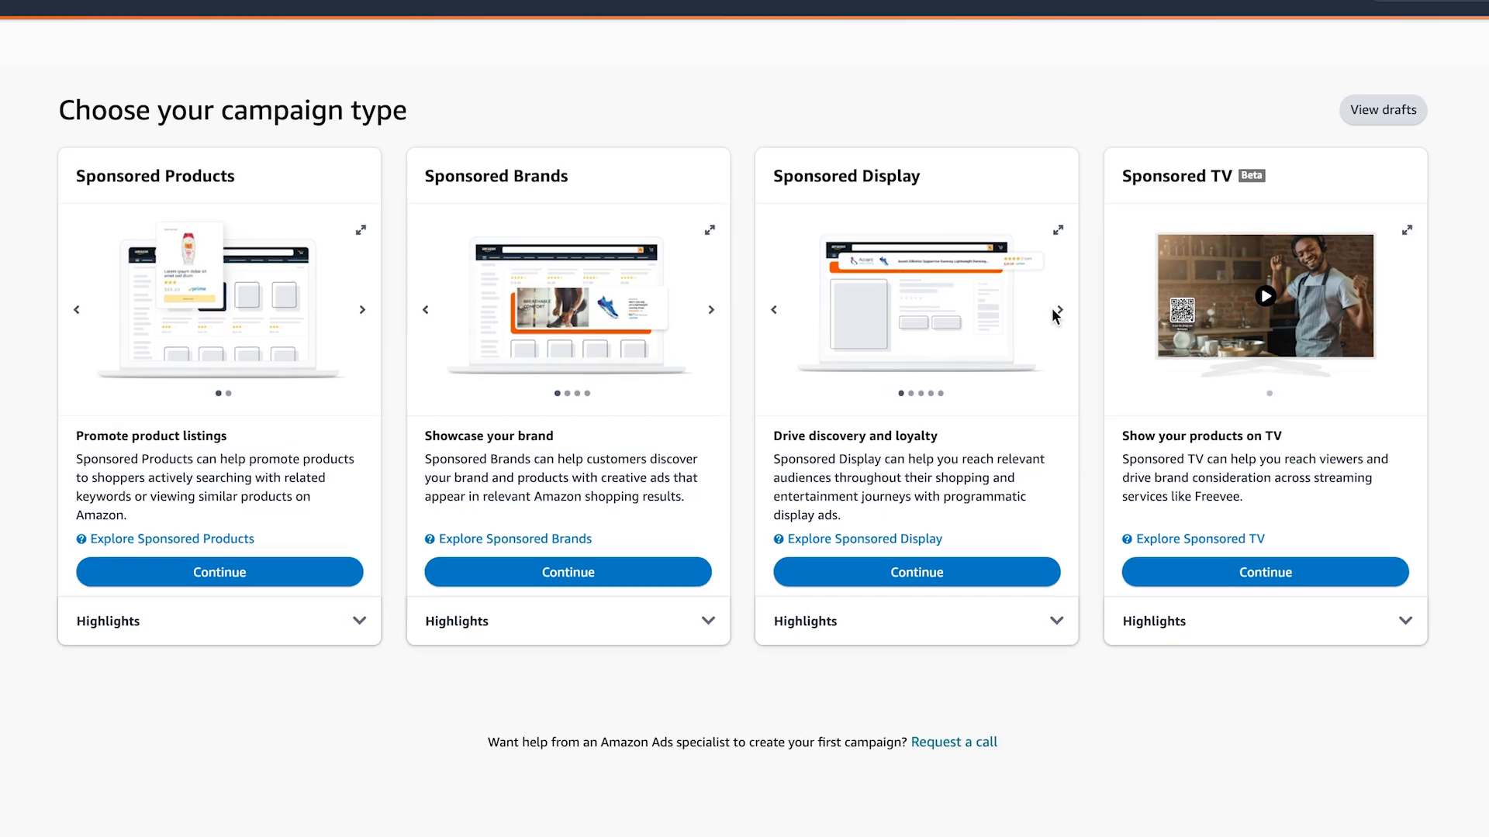
left_click(984, 301)
left_click(985, 301)
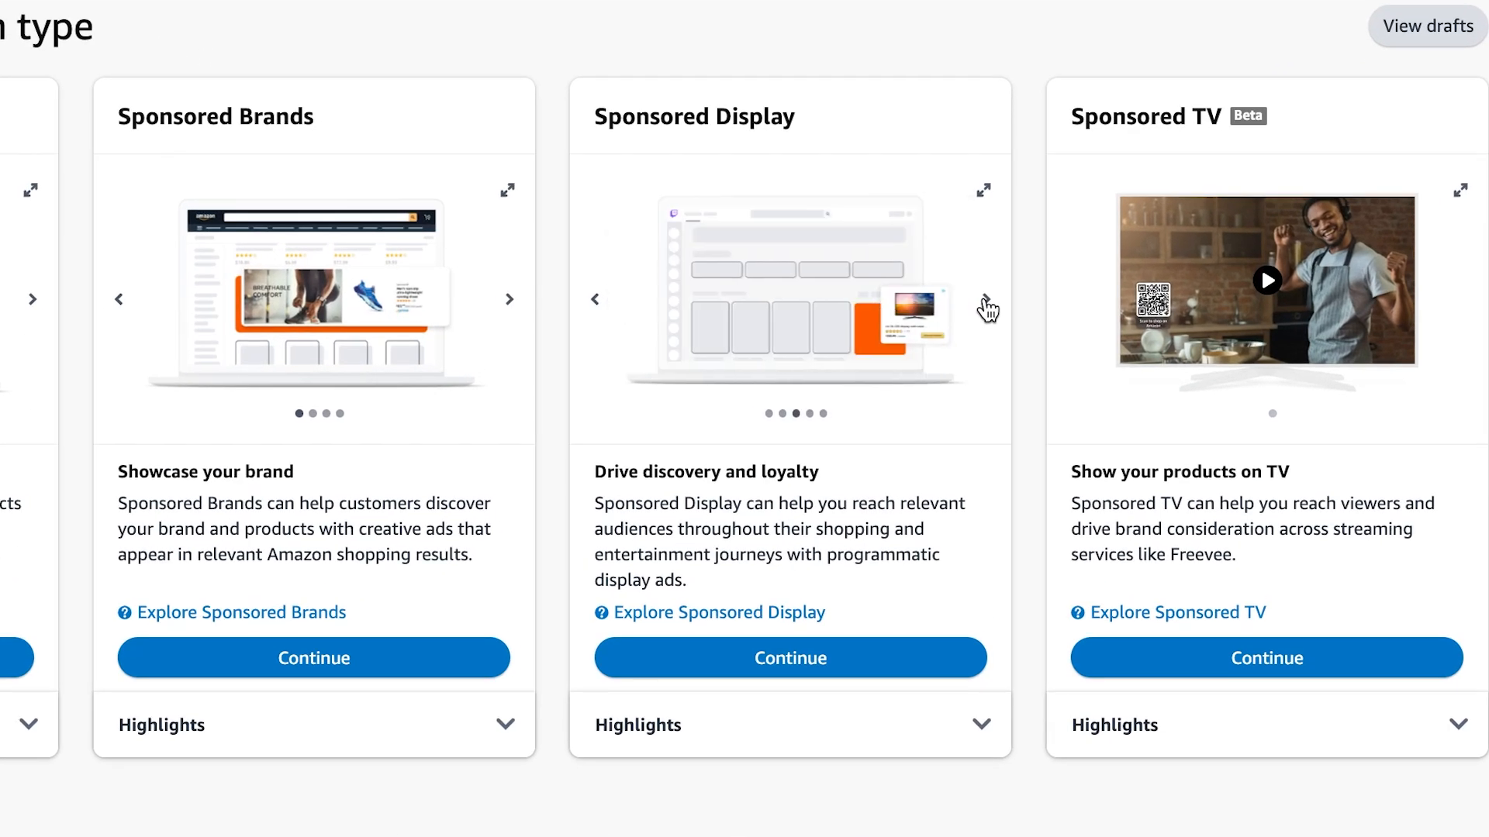
left_click(984, 301)
left_click(984, 301)
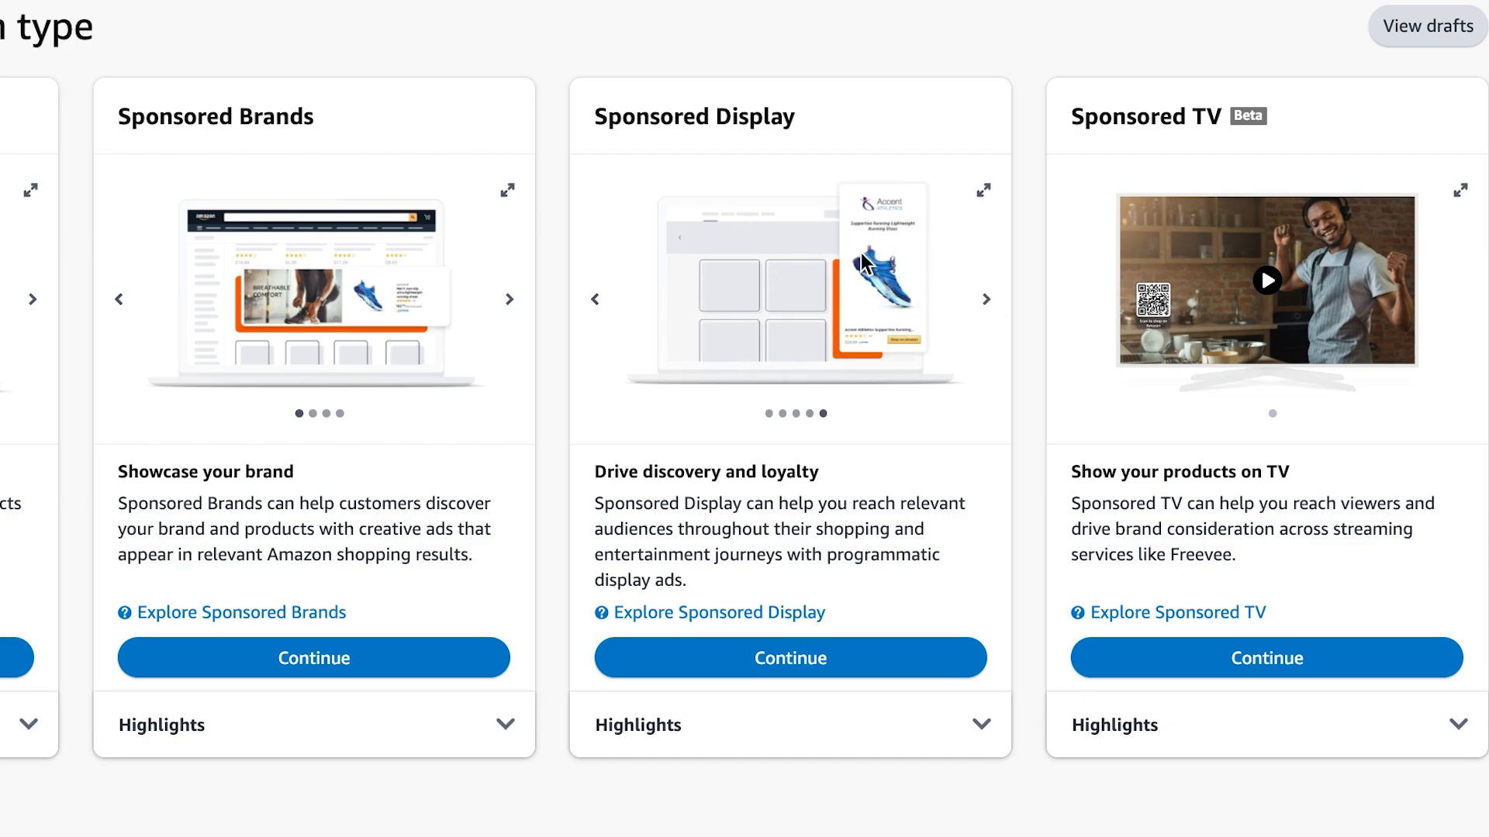
left_click(986, 302)
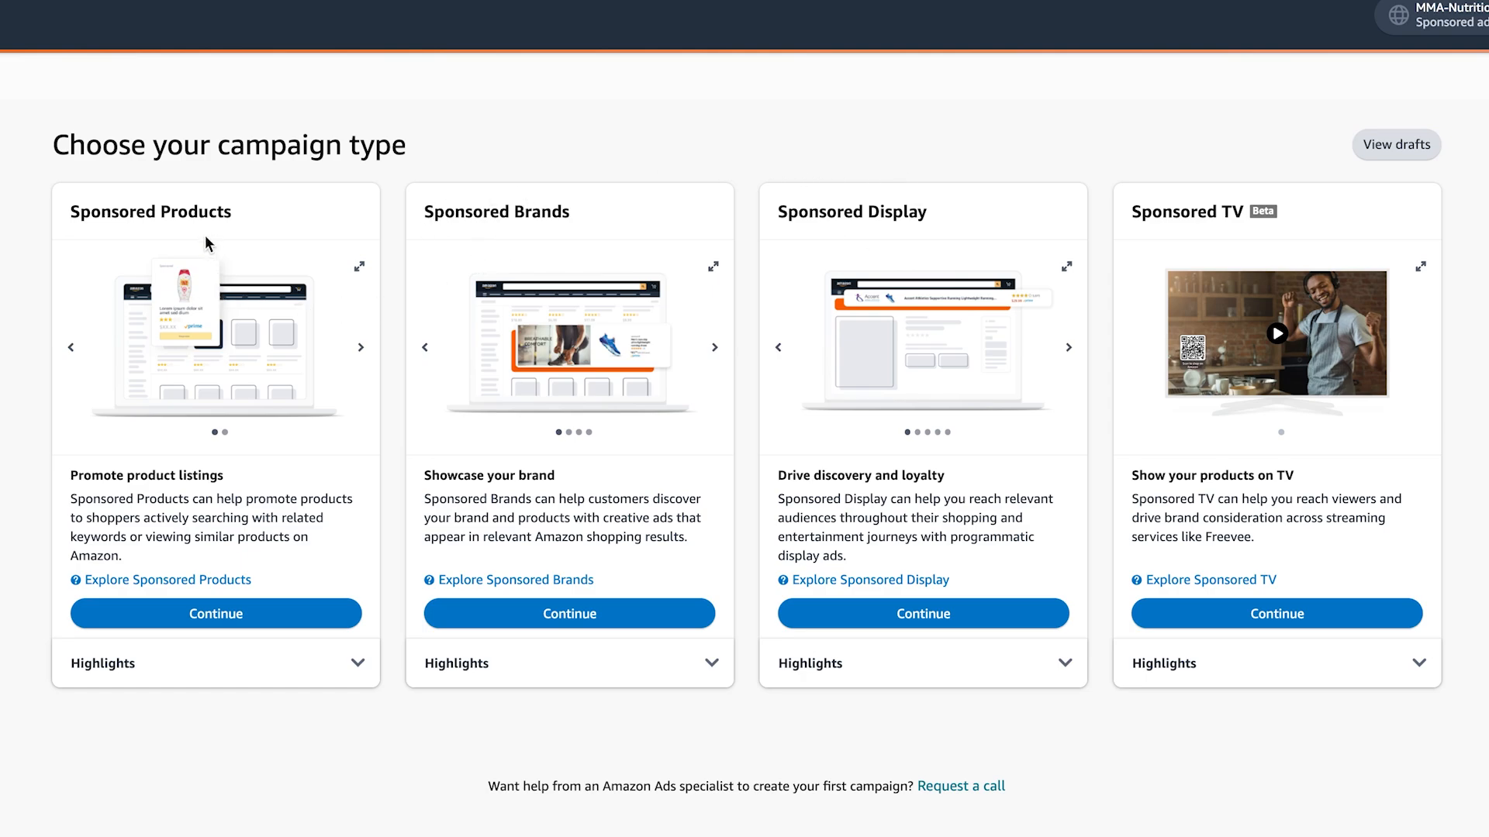
left_click(360, 348)
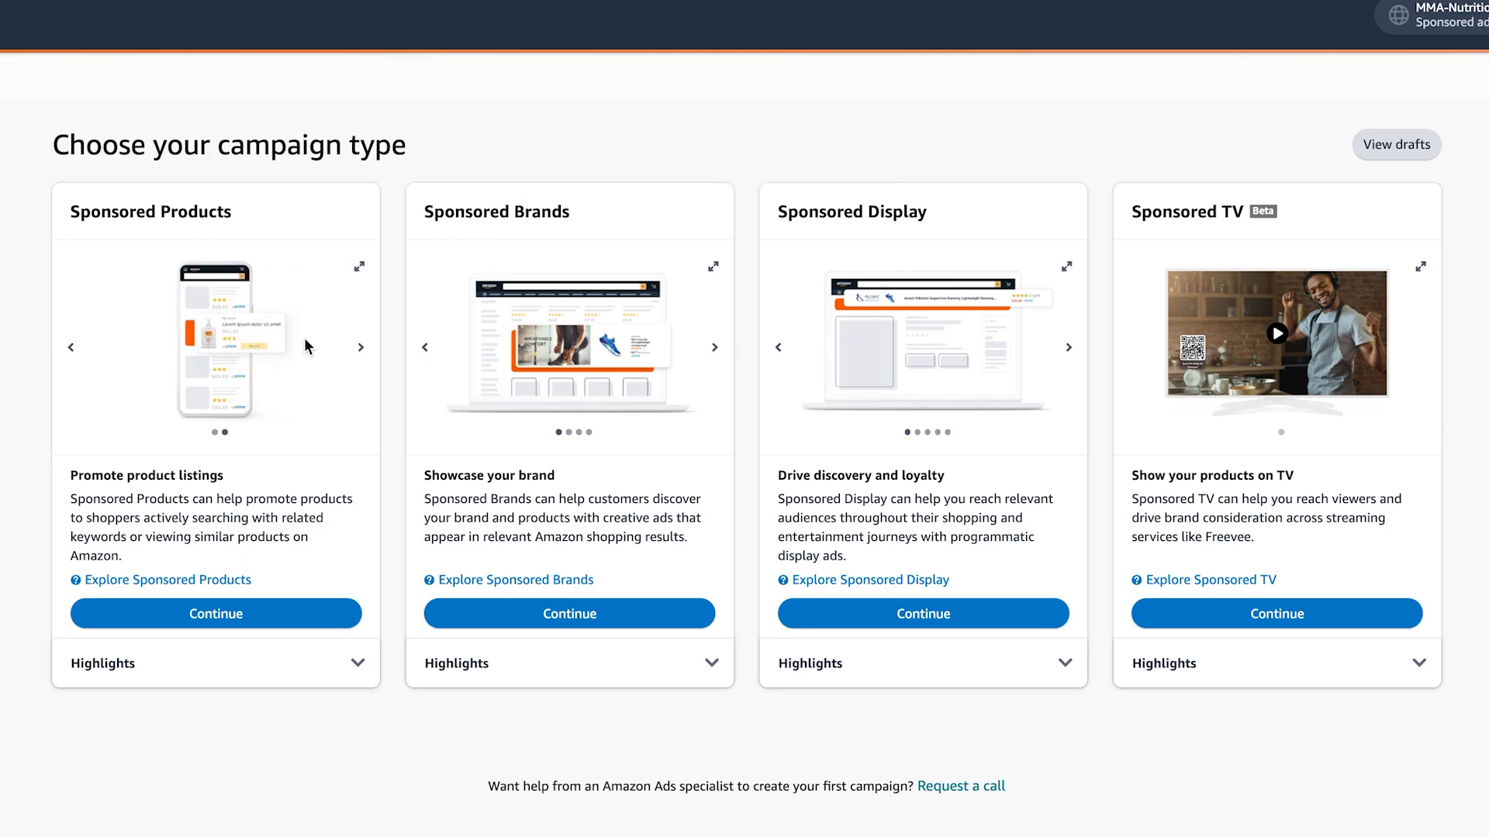
left_click(360, 347)
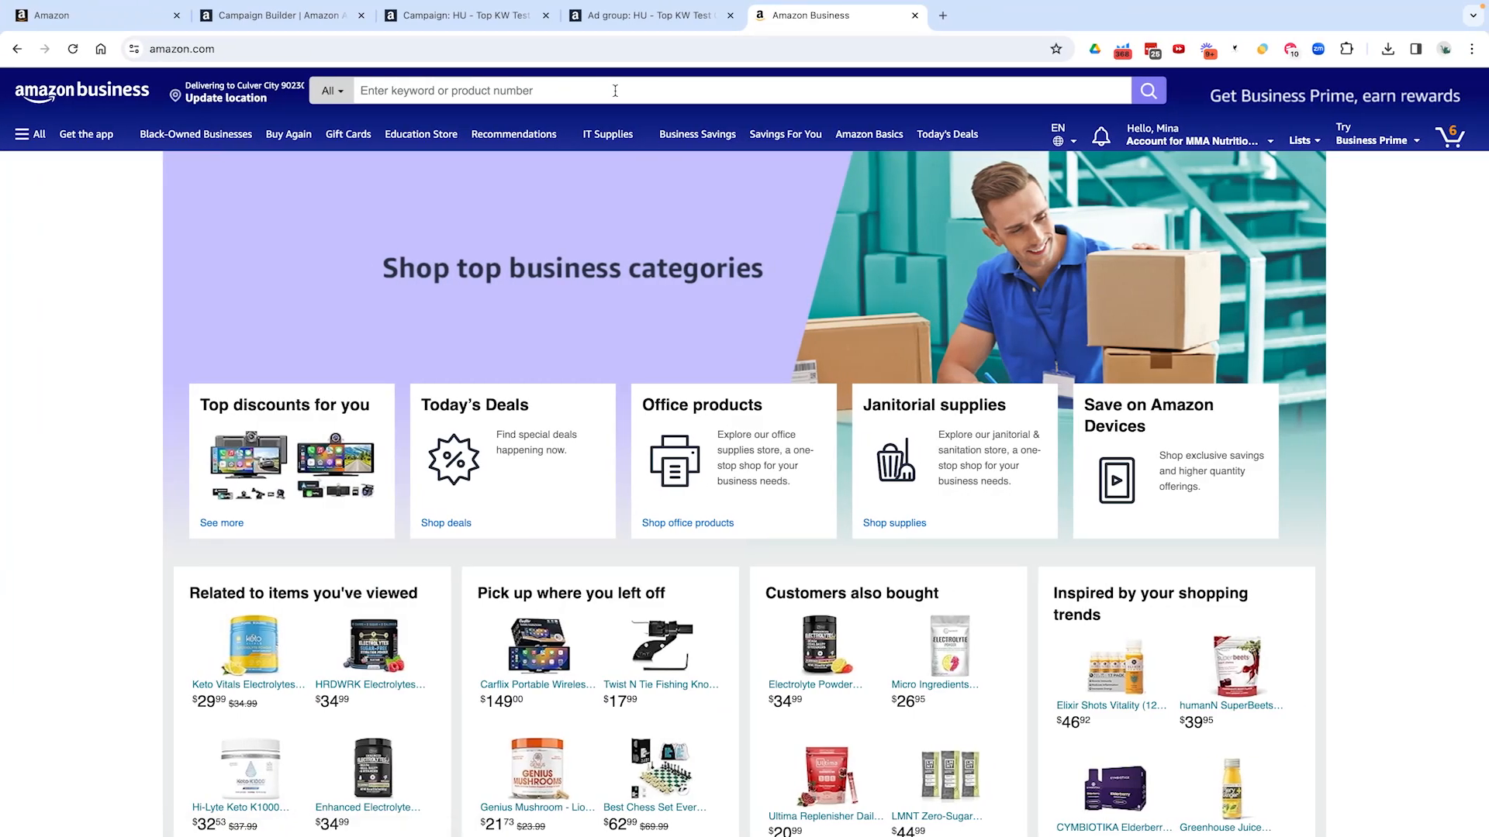
Step: Search the Amazon store for "electrolyte powder"
left_click(615, 91)
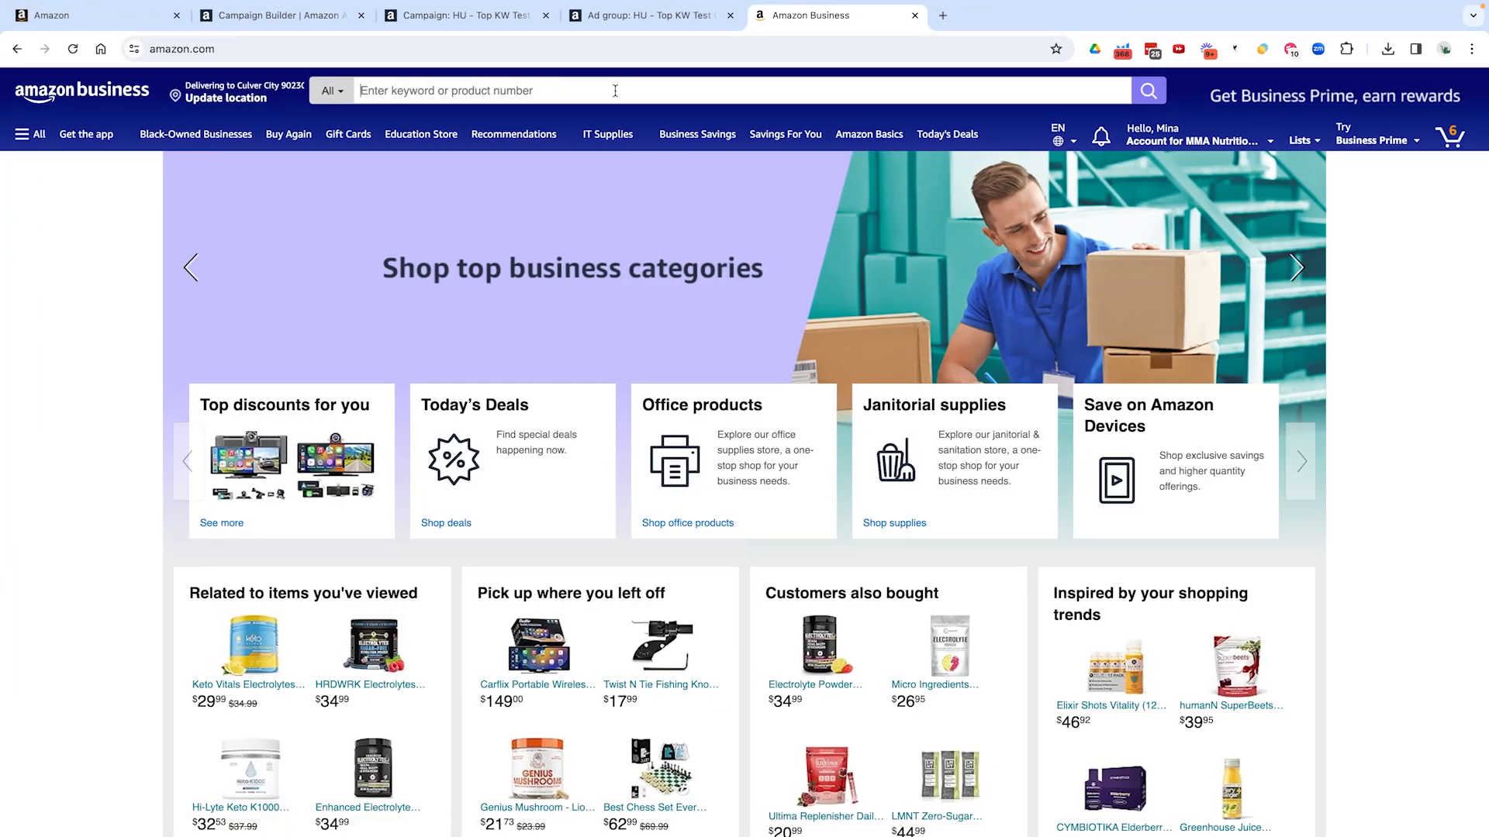
type("electrolyte powd")
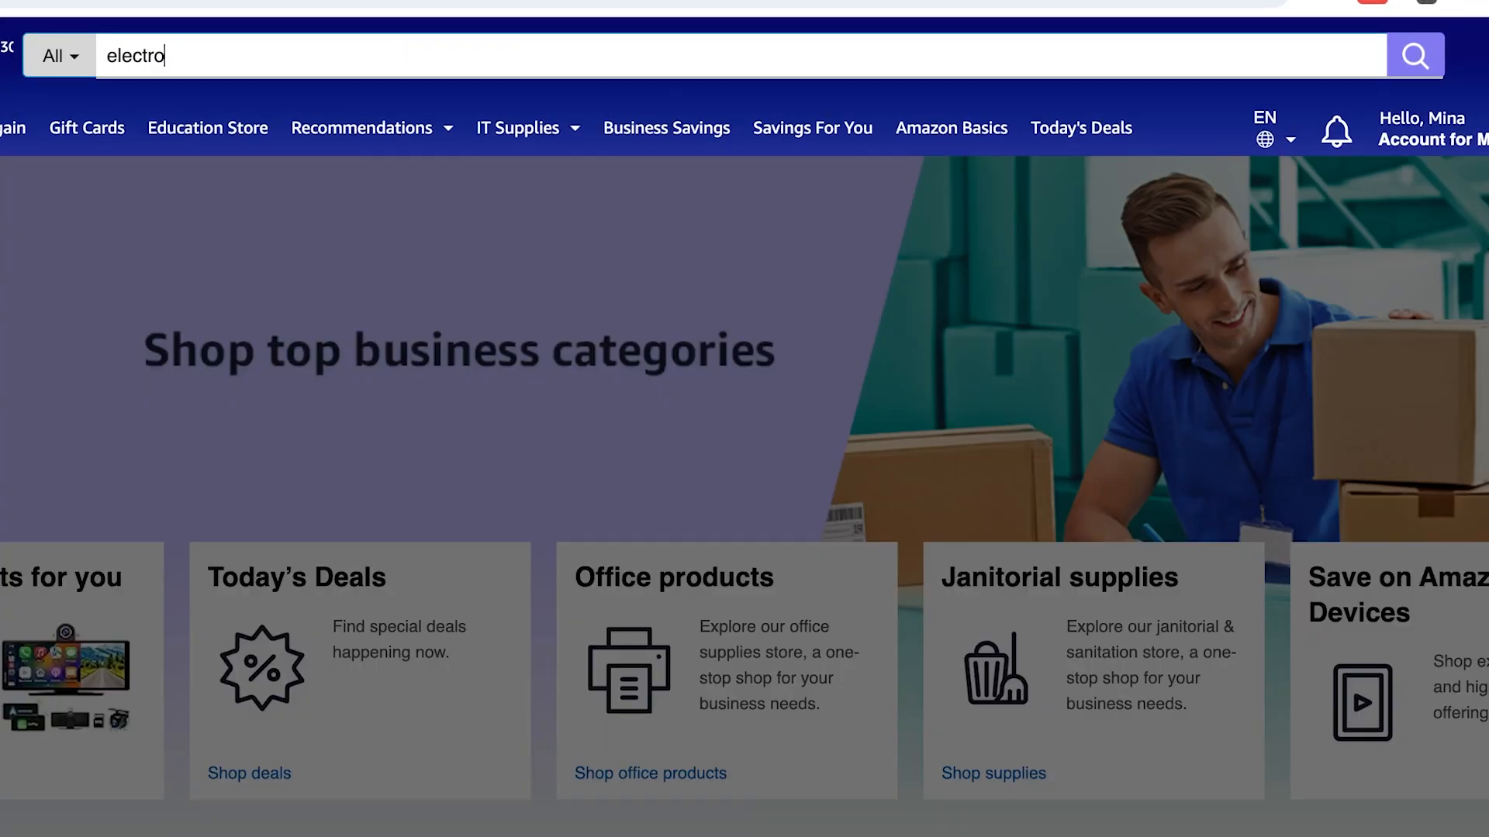
type("er")
key("Return")
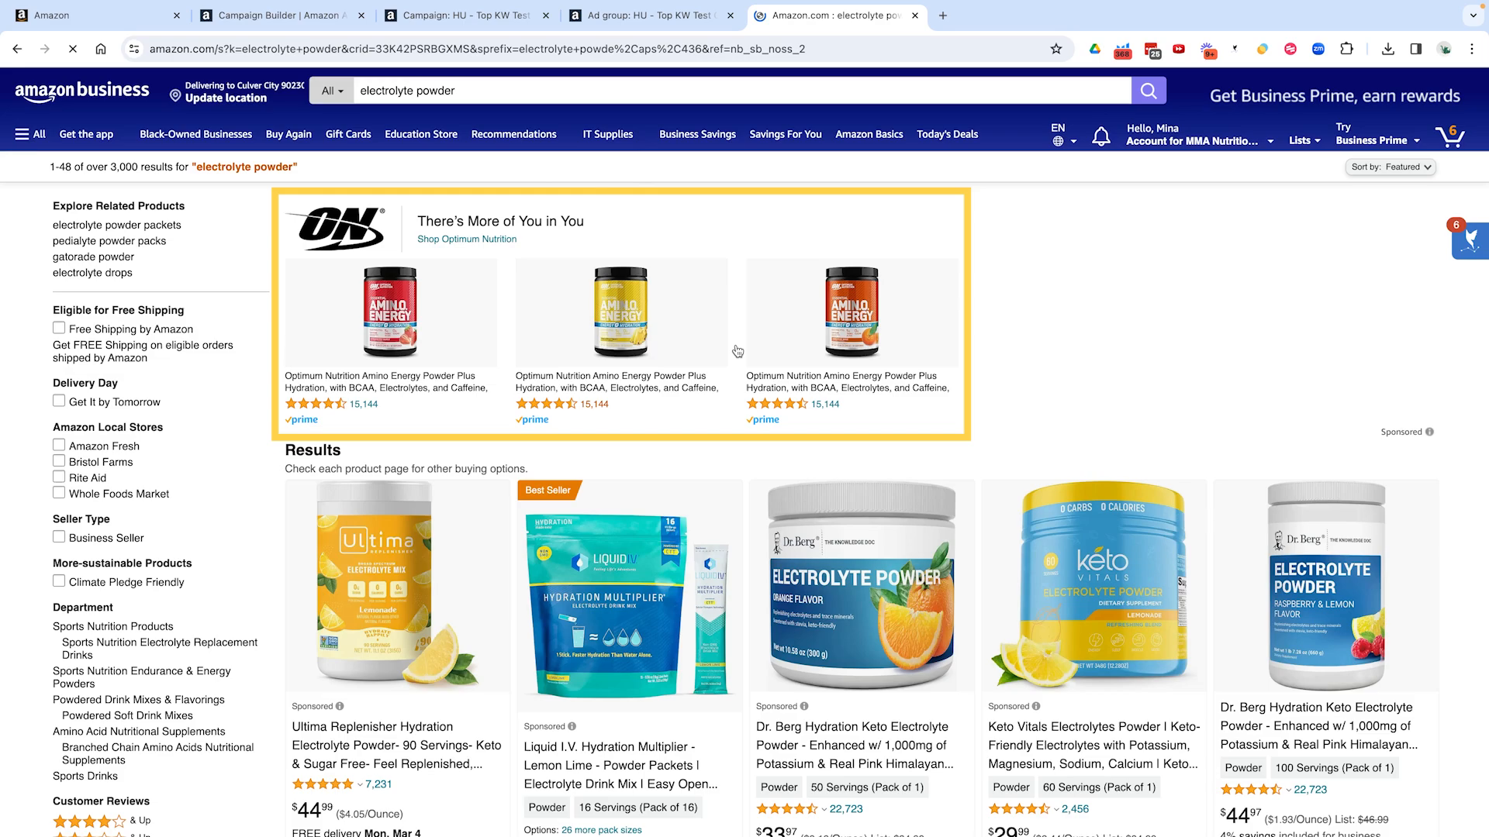
Step: Examine the sponsored placements in the search results, from the brand banner and sponsored products down to the video ad
scroll(594, 378, "down", 2)
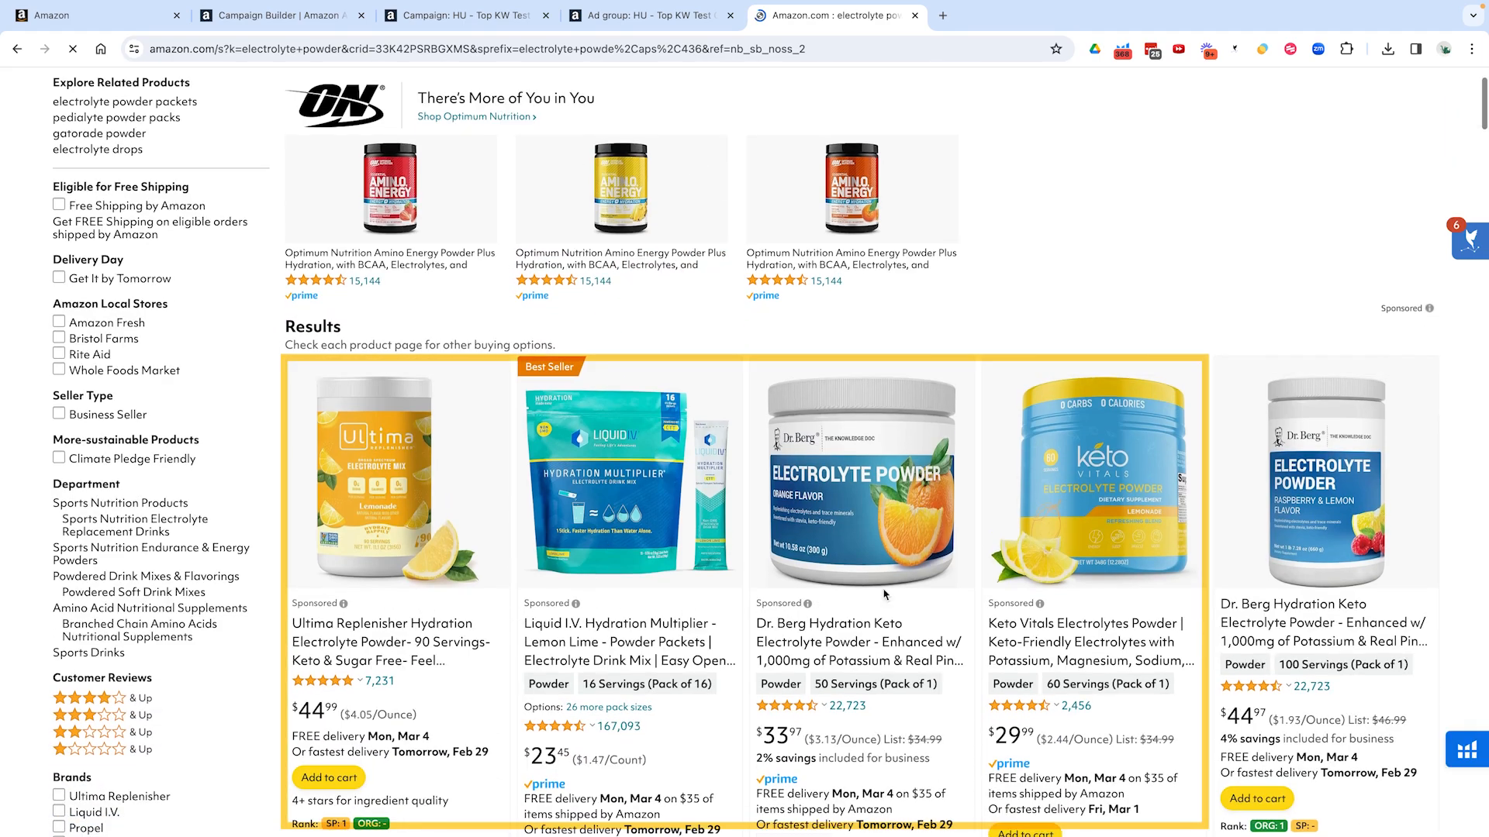
scroll(1176, 583, "down", 1)
scroll(1326, 585, "down", 3)
scroll(1320, 599, "down", 5)
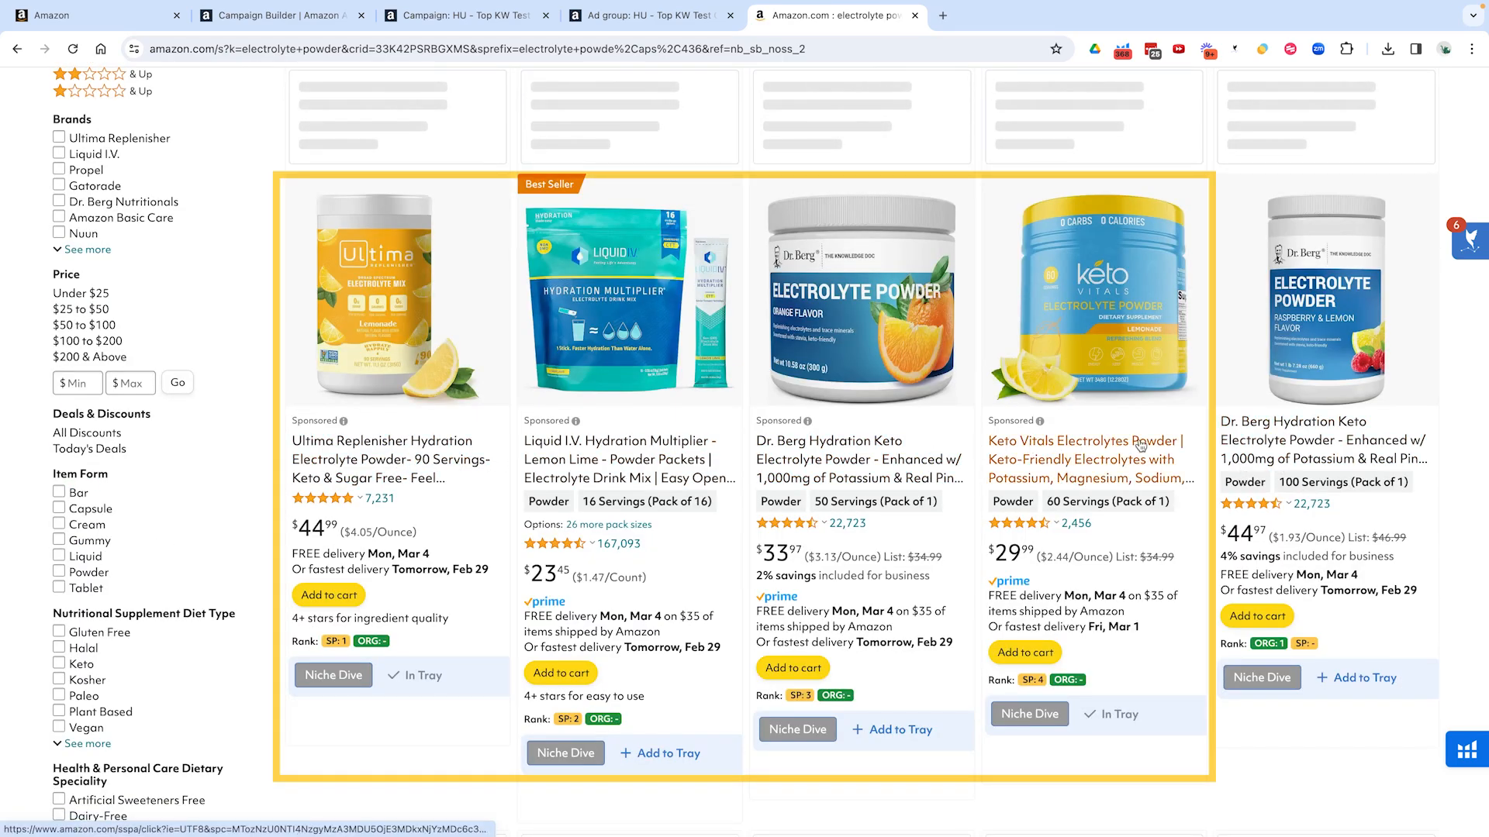
scroll(1327, 450, "down", 10)
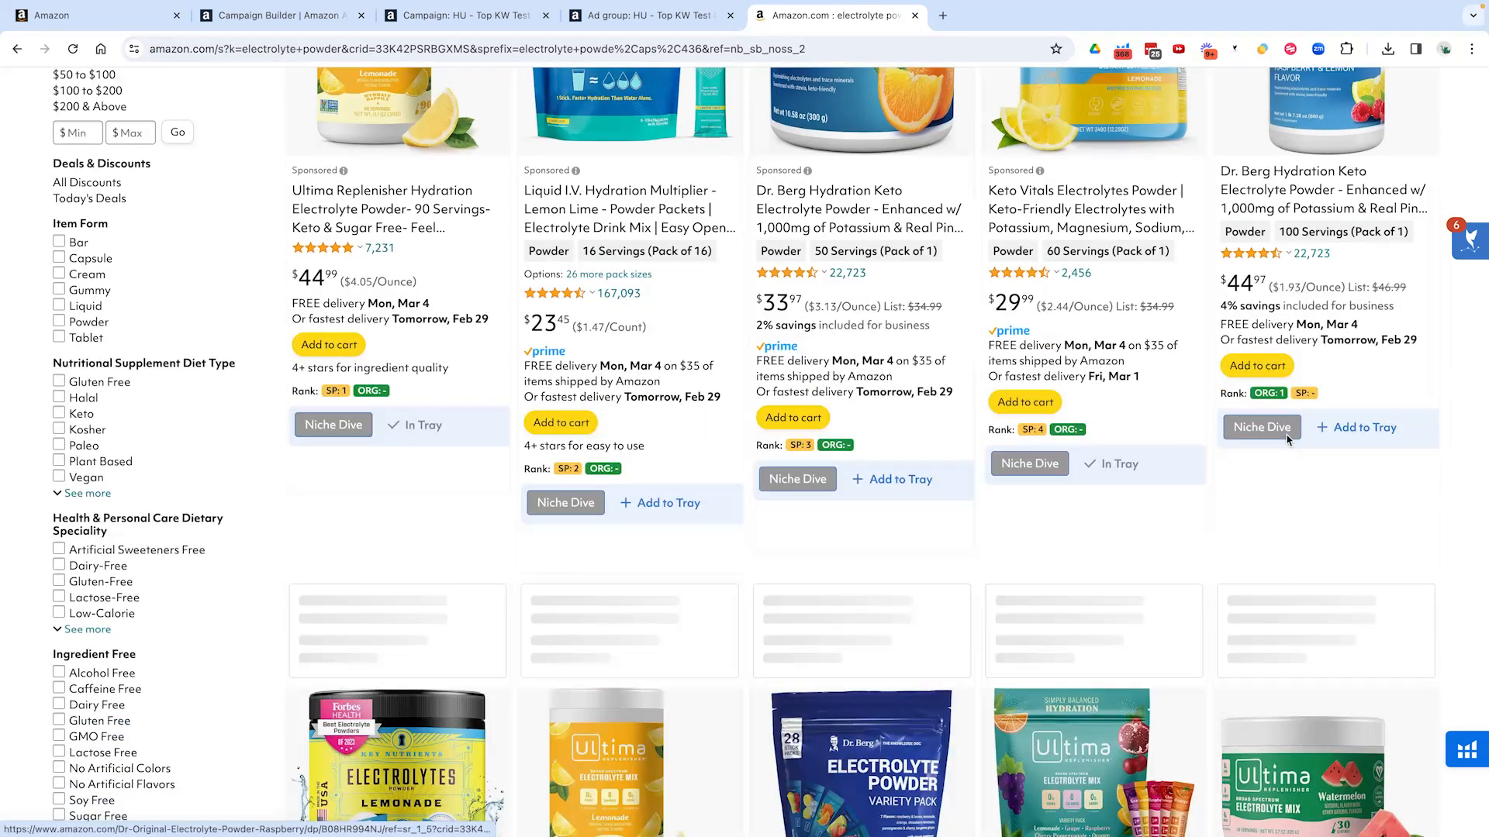
scroll(1227, 458, "down", 5)
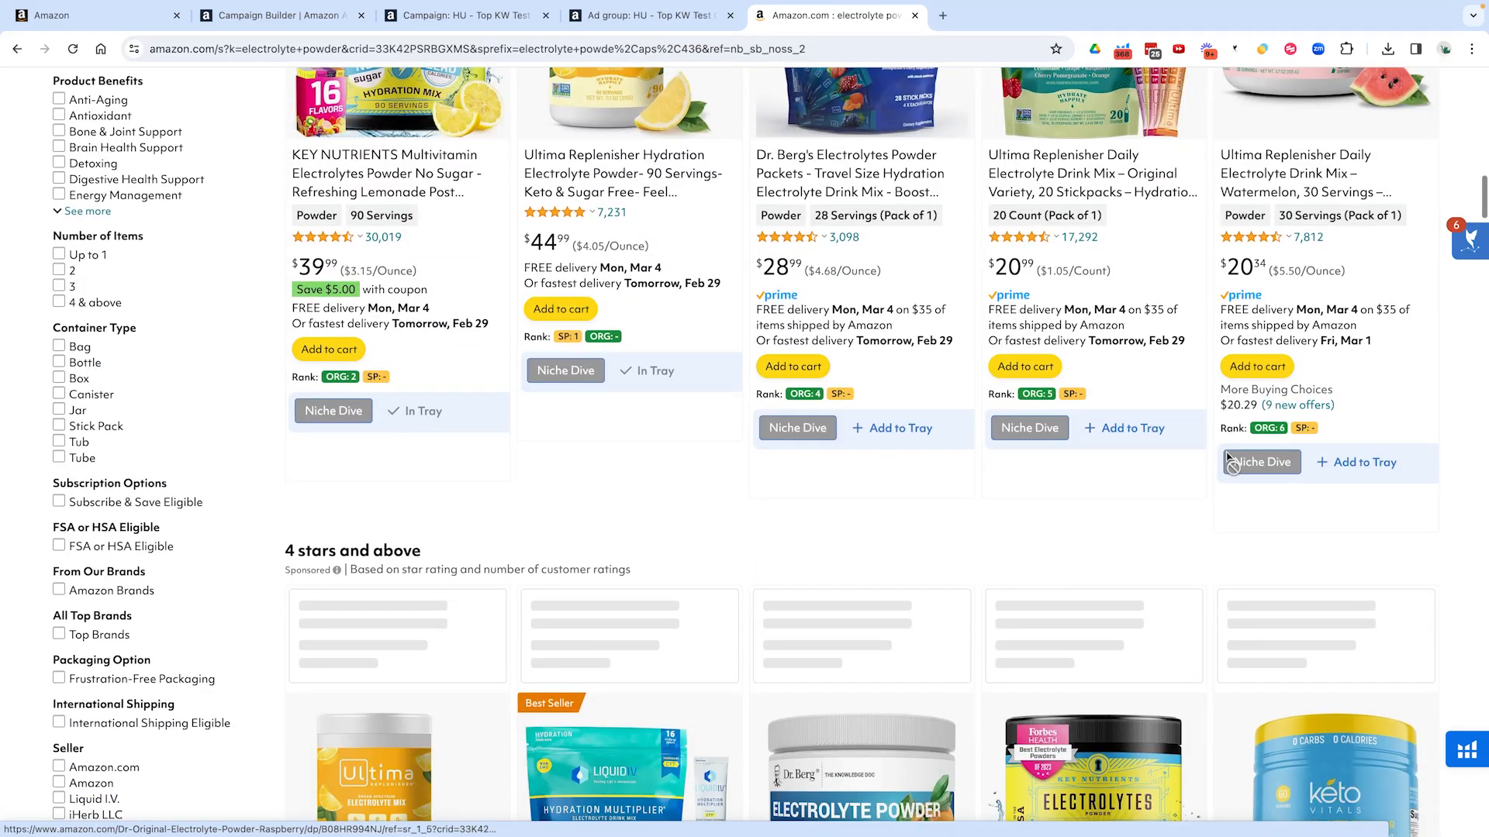
scroll(583, 405, "down", 1)
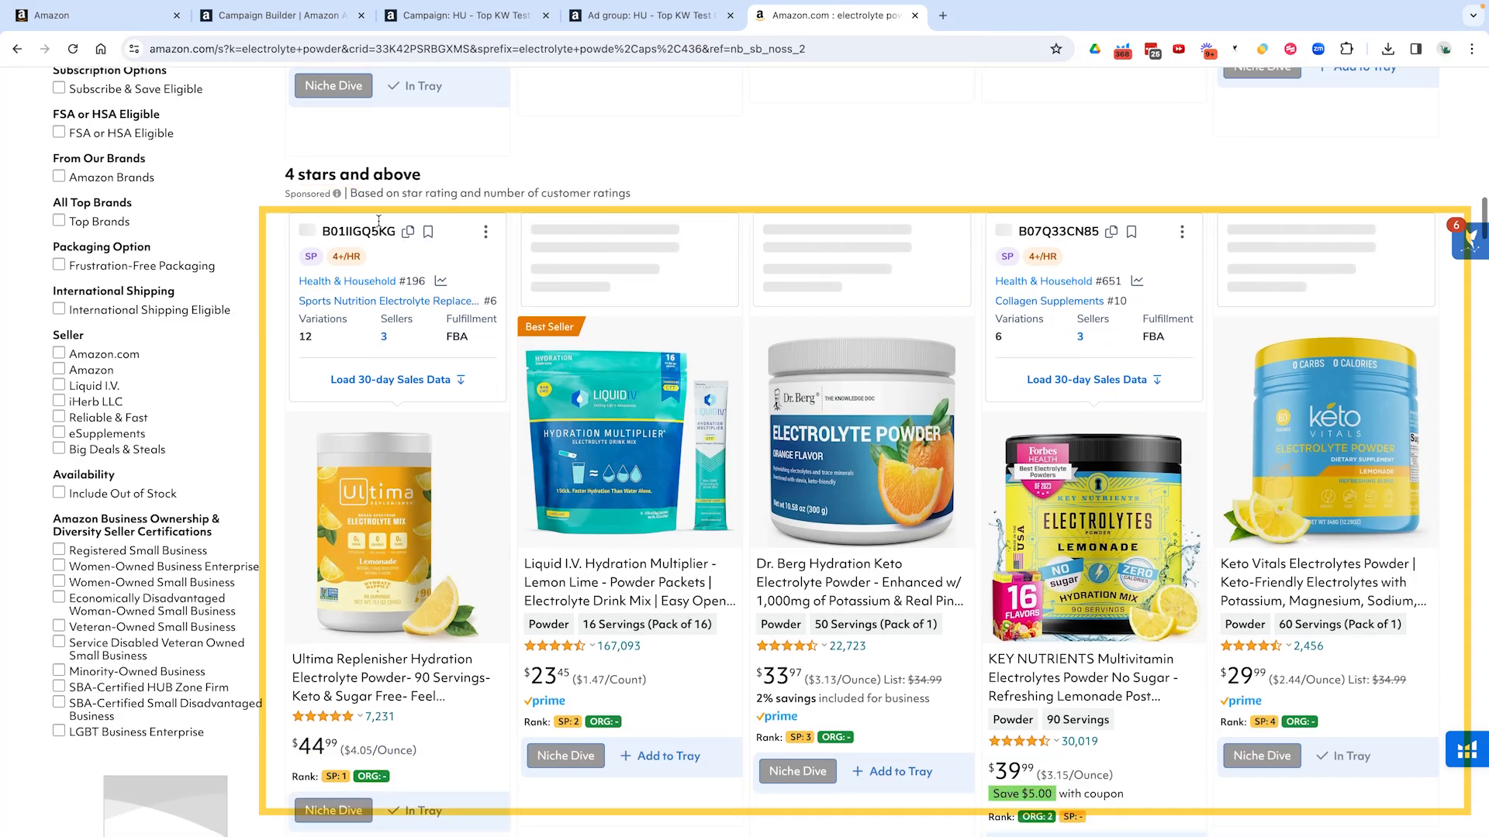
scroll(595, 467, "down", 10)
scroll(595, 467, "down", 17)
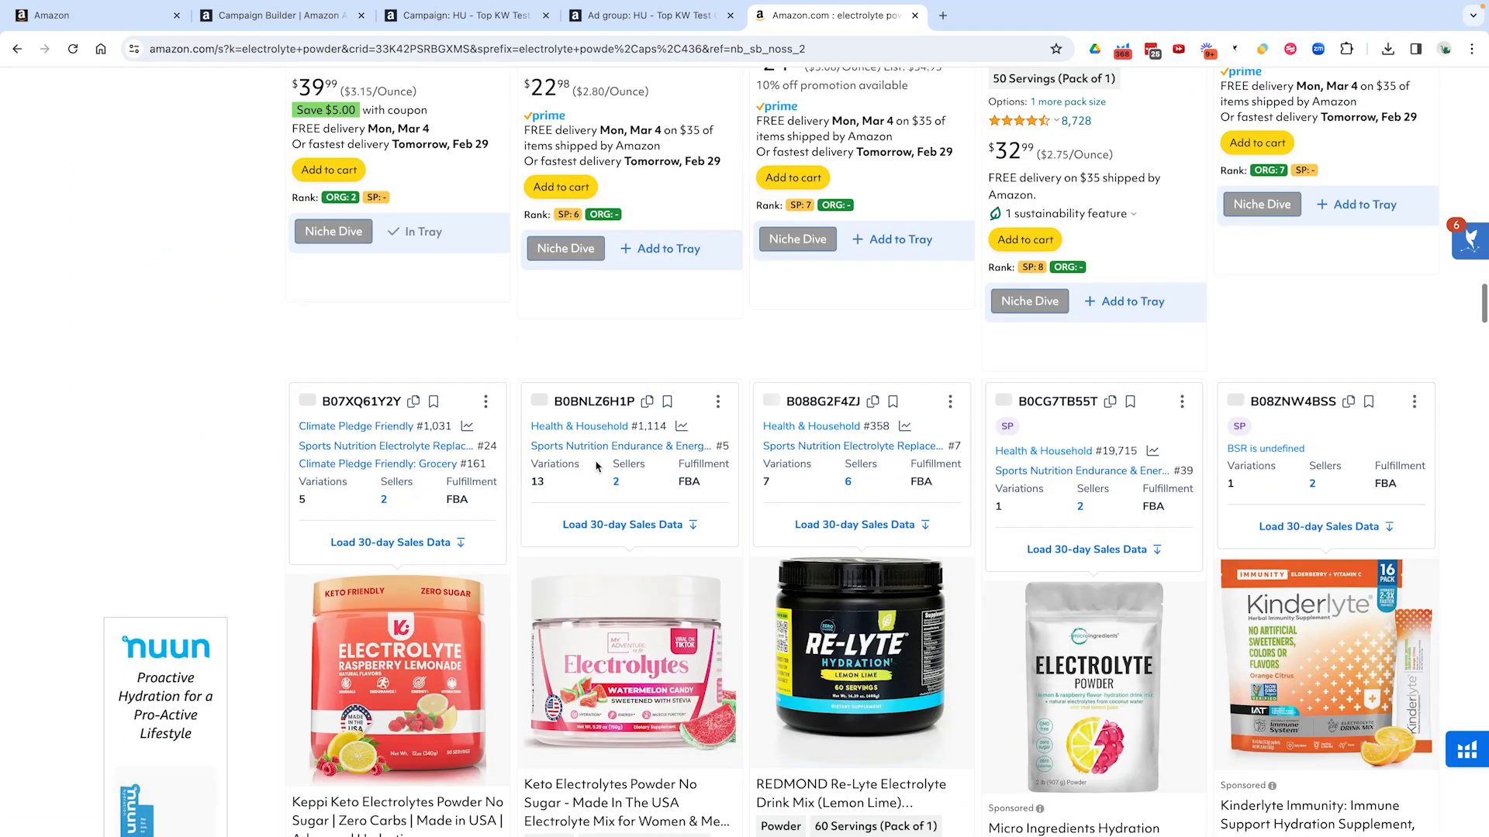
scroll(603, 469, "up", 1)
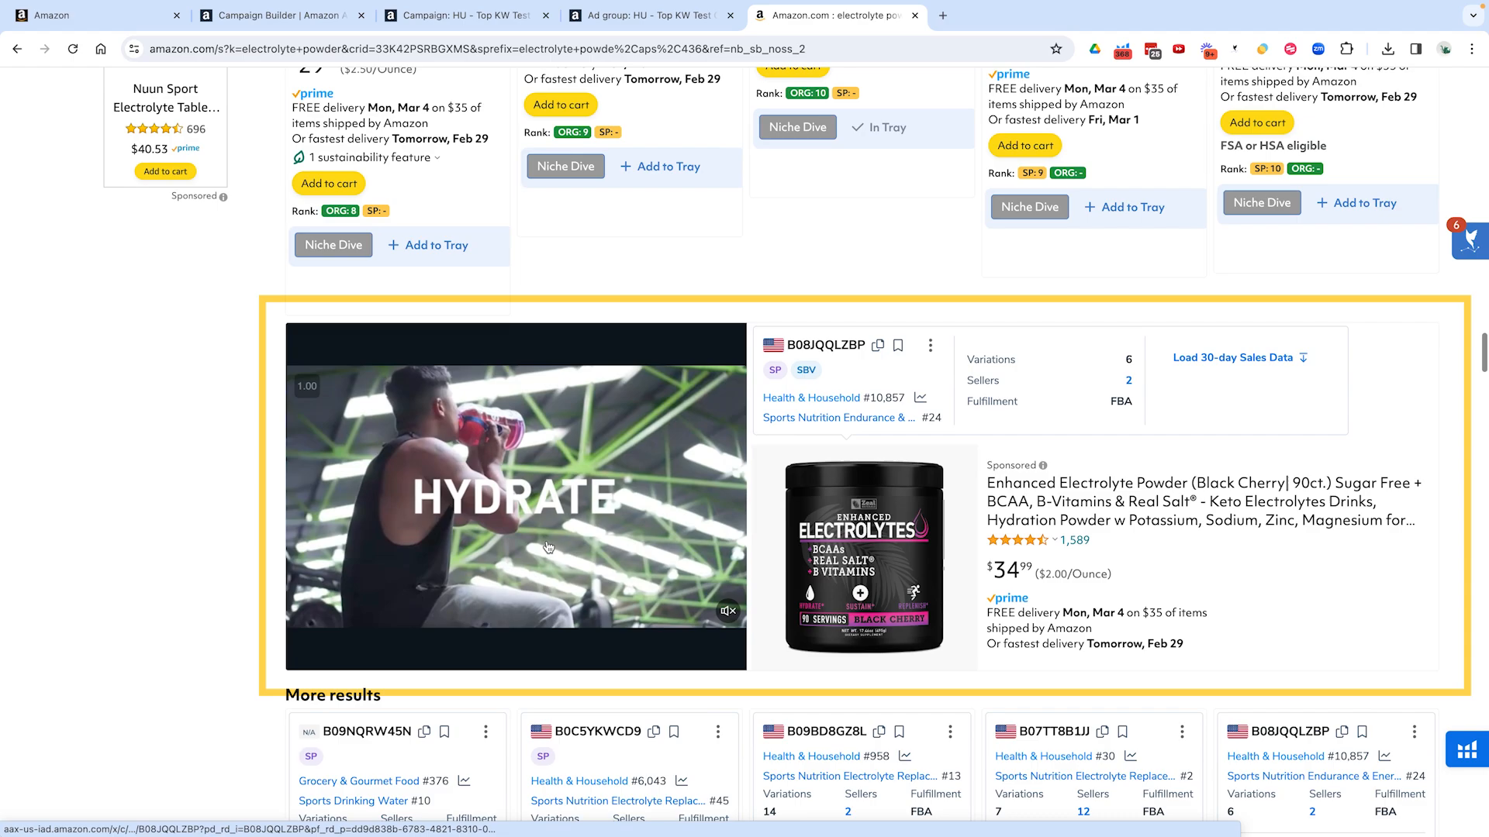
Step: Examine the sponsored display ads shown beside the product listings, up to the start of the search results
scroll(541, 530, "up", 4)
scroll(547, 548, "up", 1)
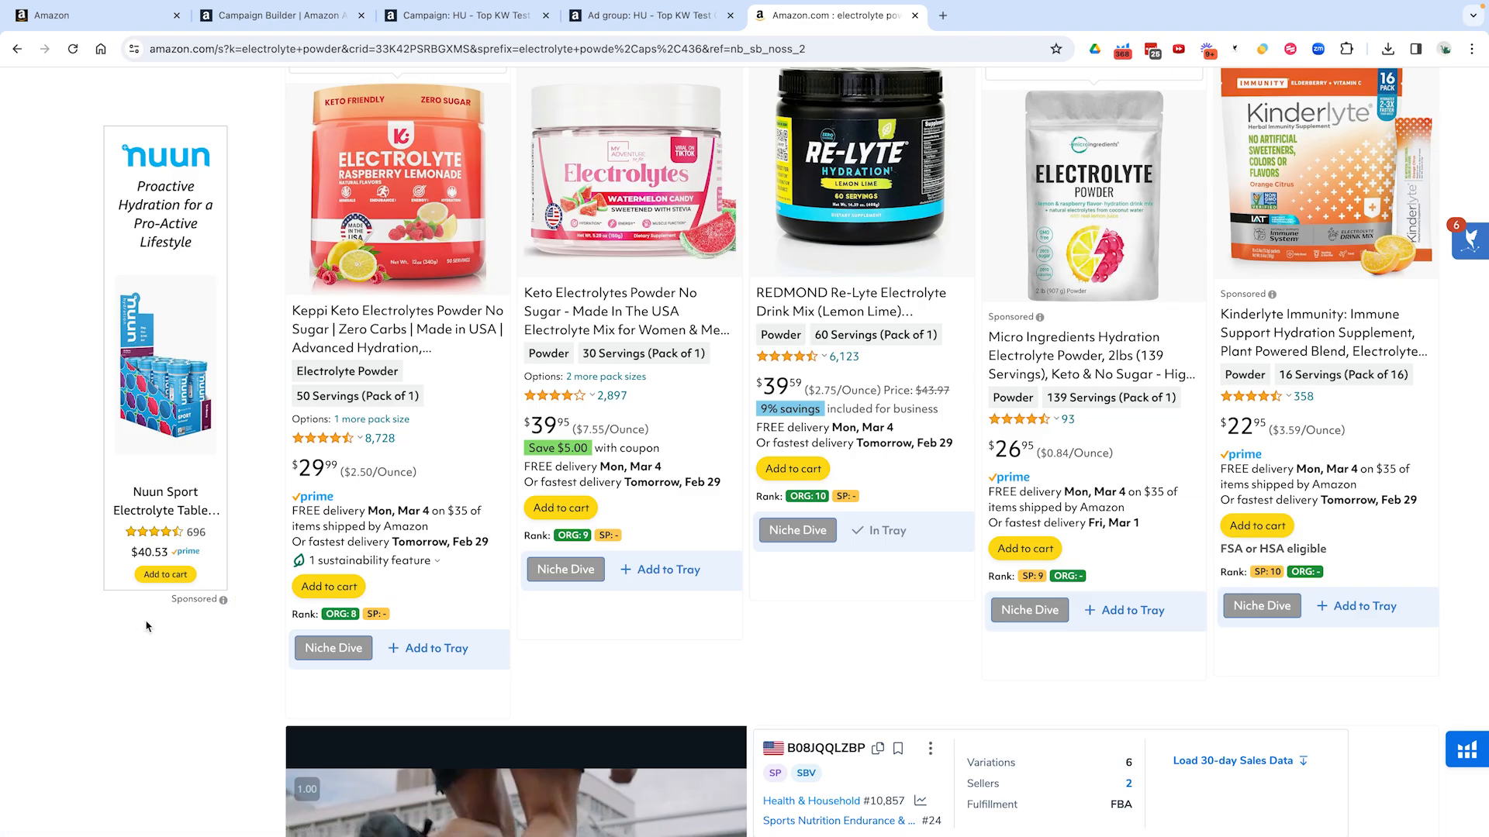
scroll(146, 626, "up", 3)
scroll(147, 626, "up", 15)
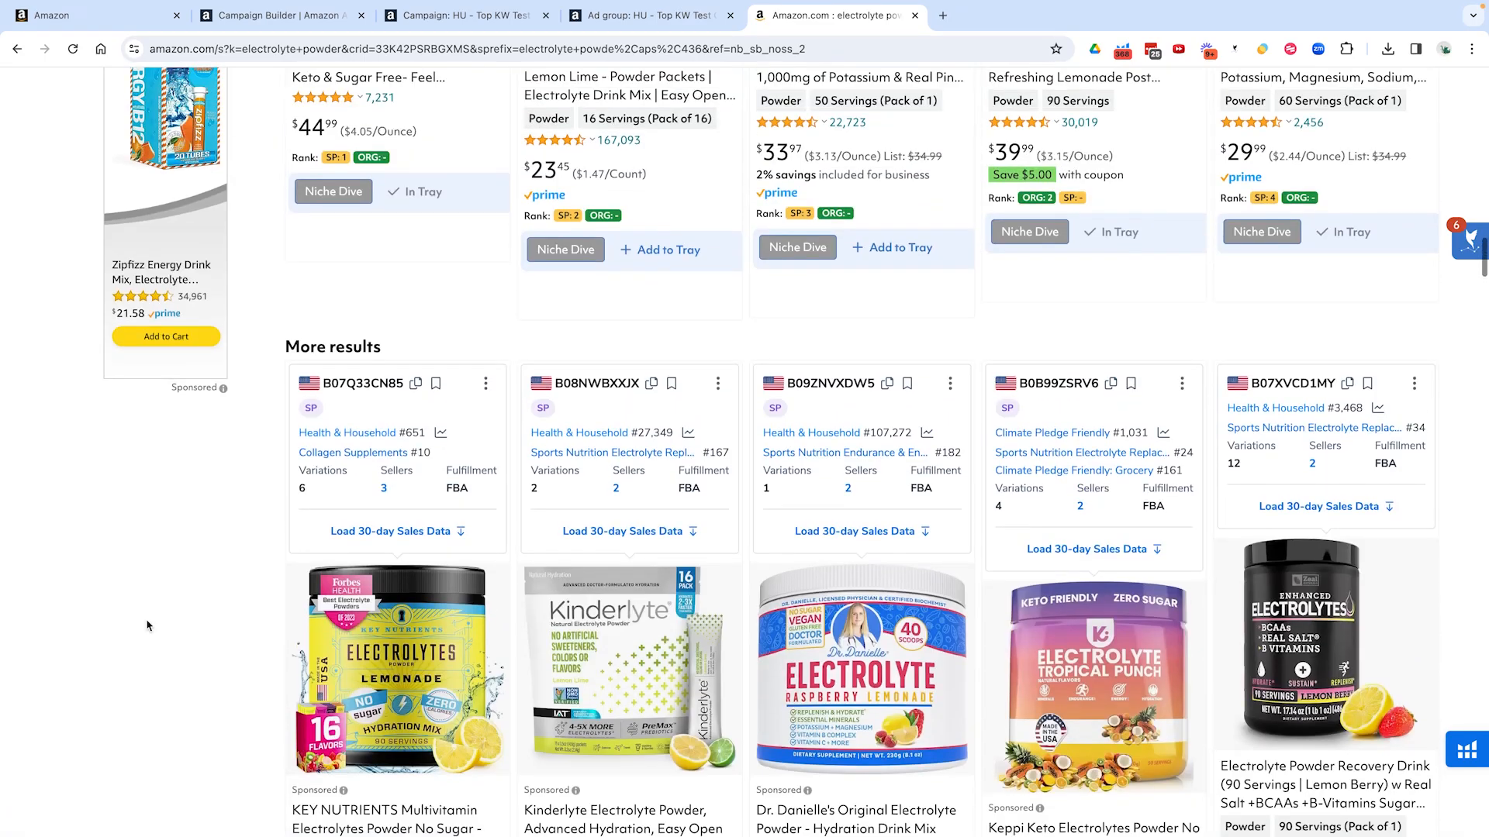
scroll(163, 384, "up", 20)
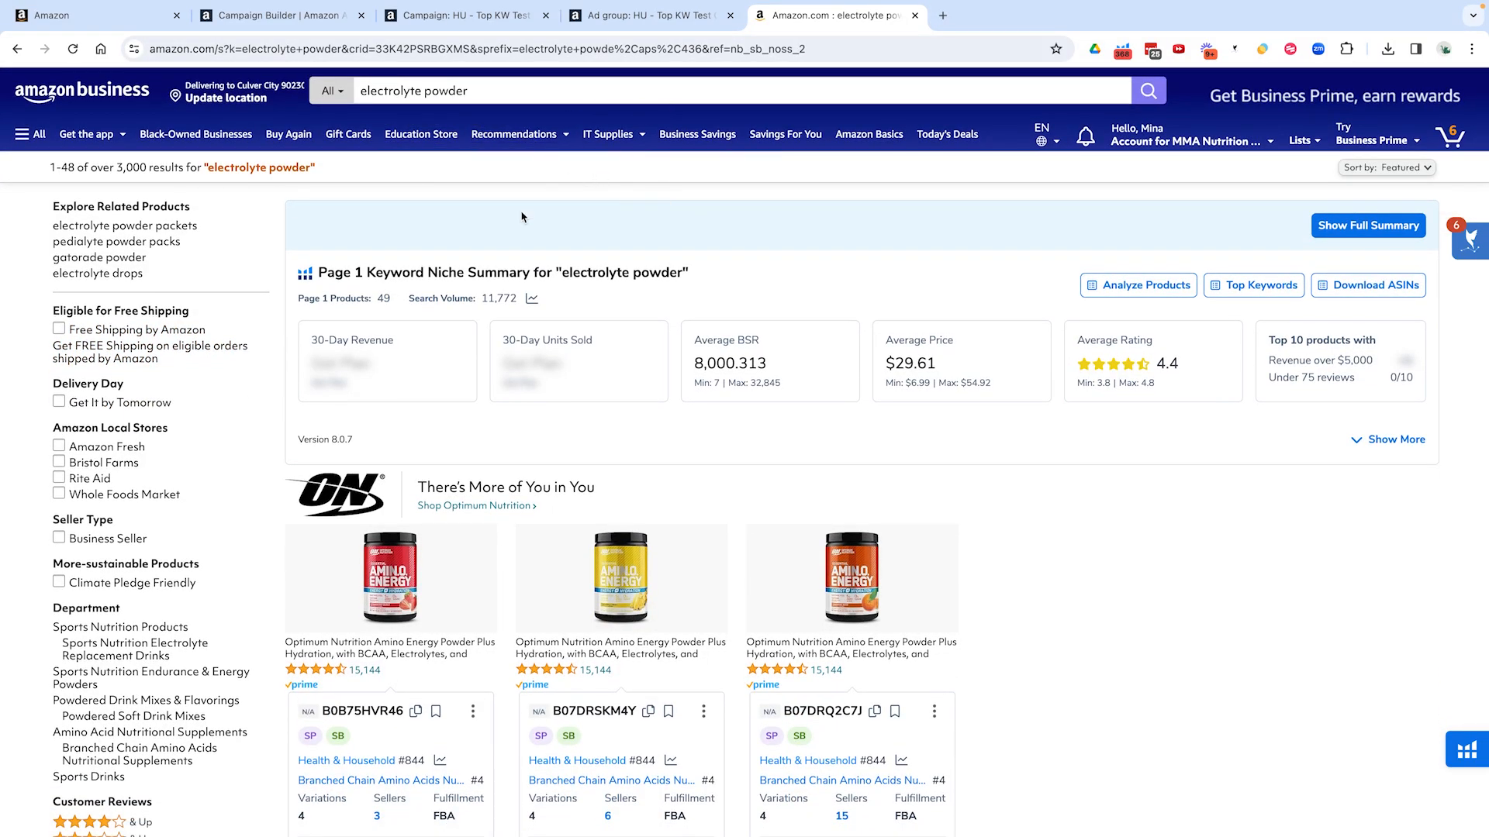
Step: Examine the sponsored banner and the related-brands ads at the end of the search results page
scroll(1041, 329, "down", 15)
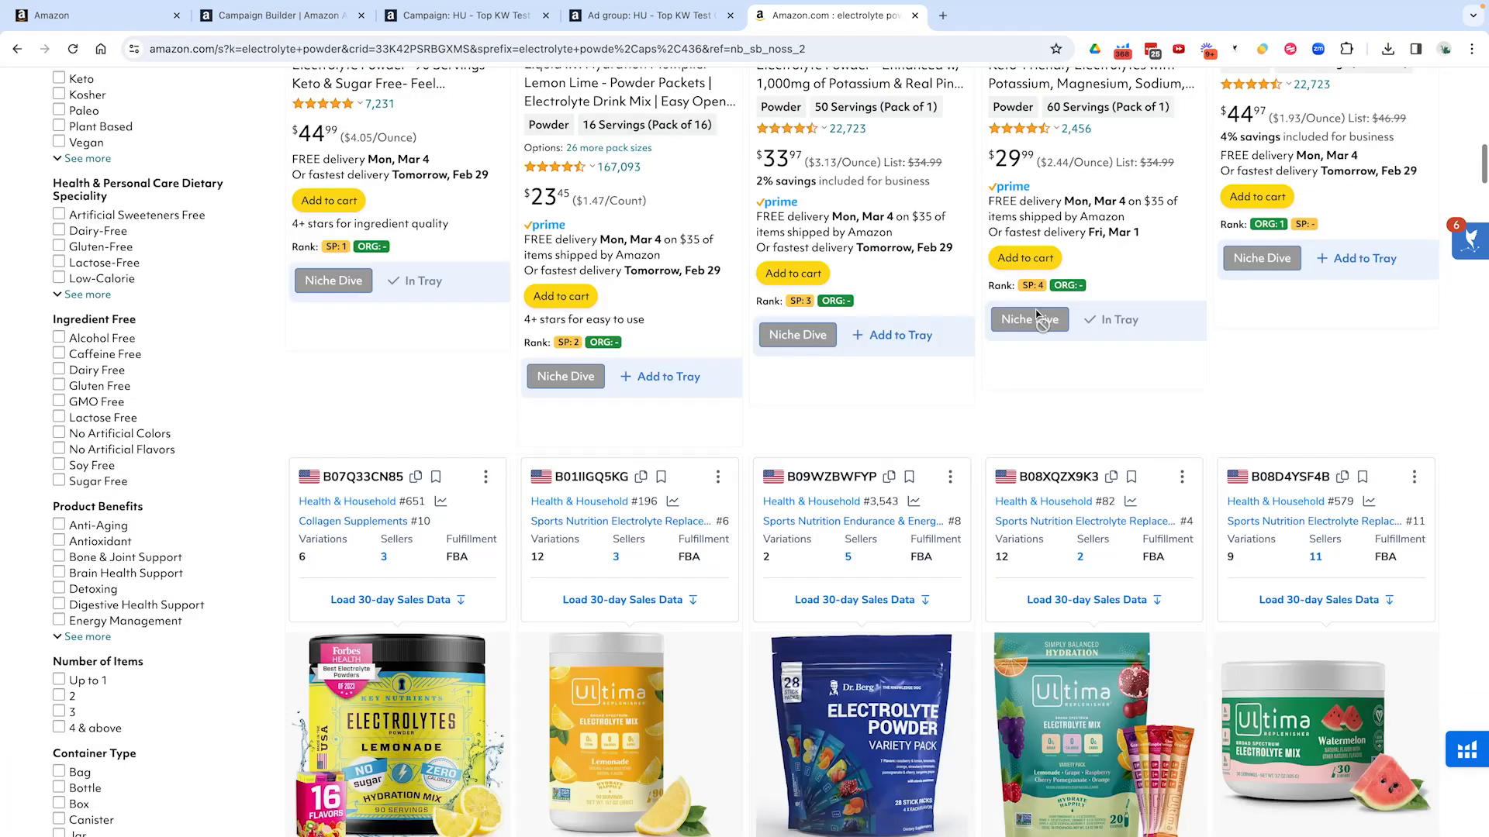
scroll(1041, 329, "down", 20)
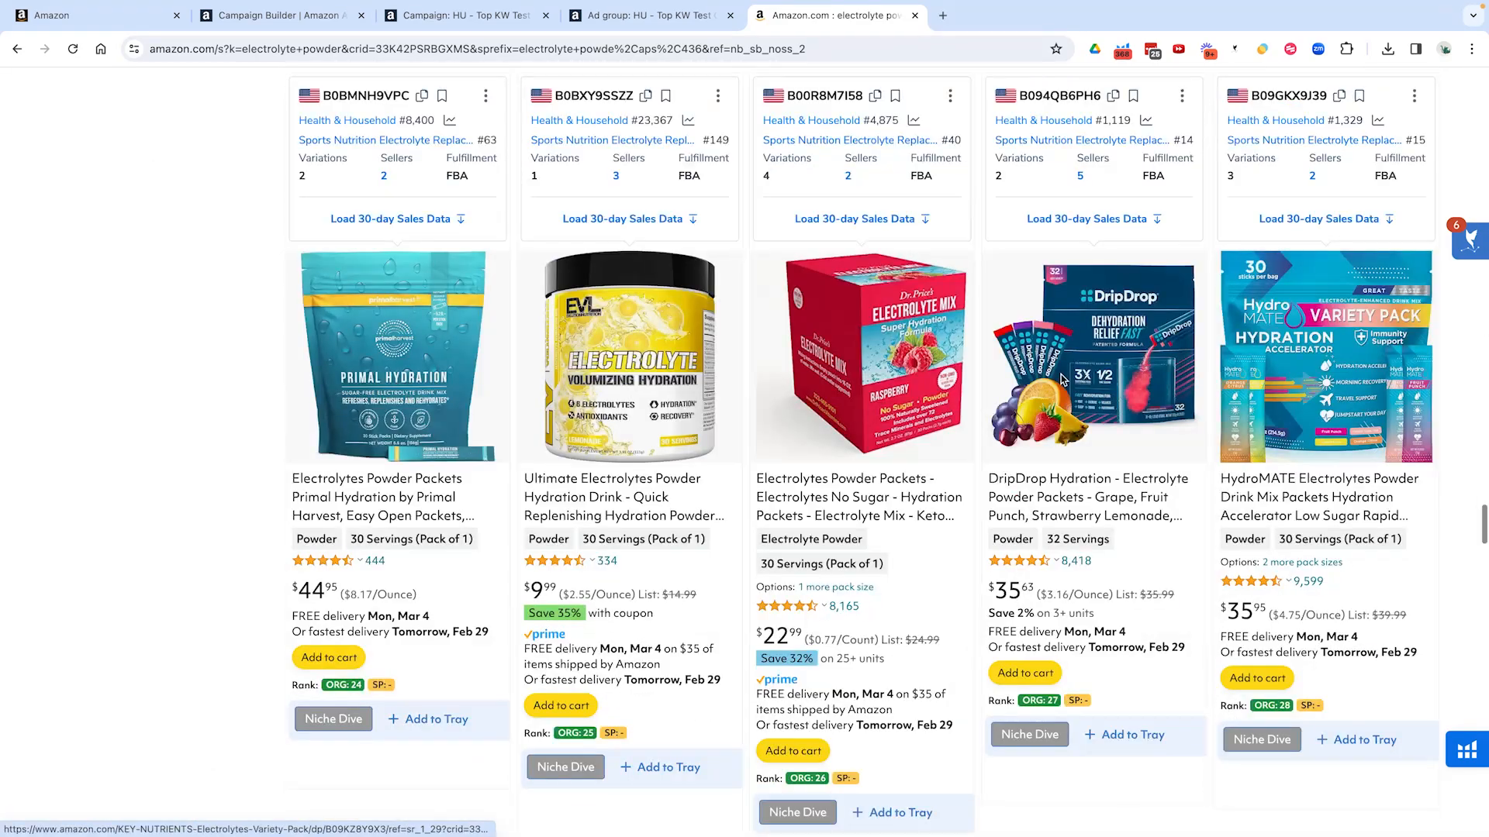
scroll(1065, 382, "down", 15)
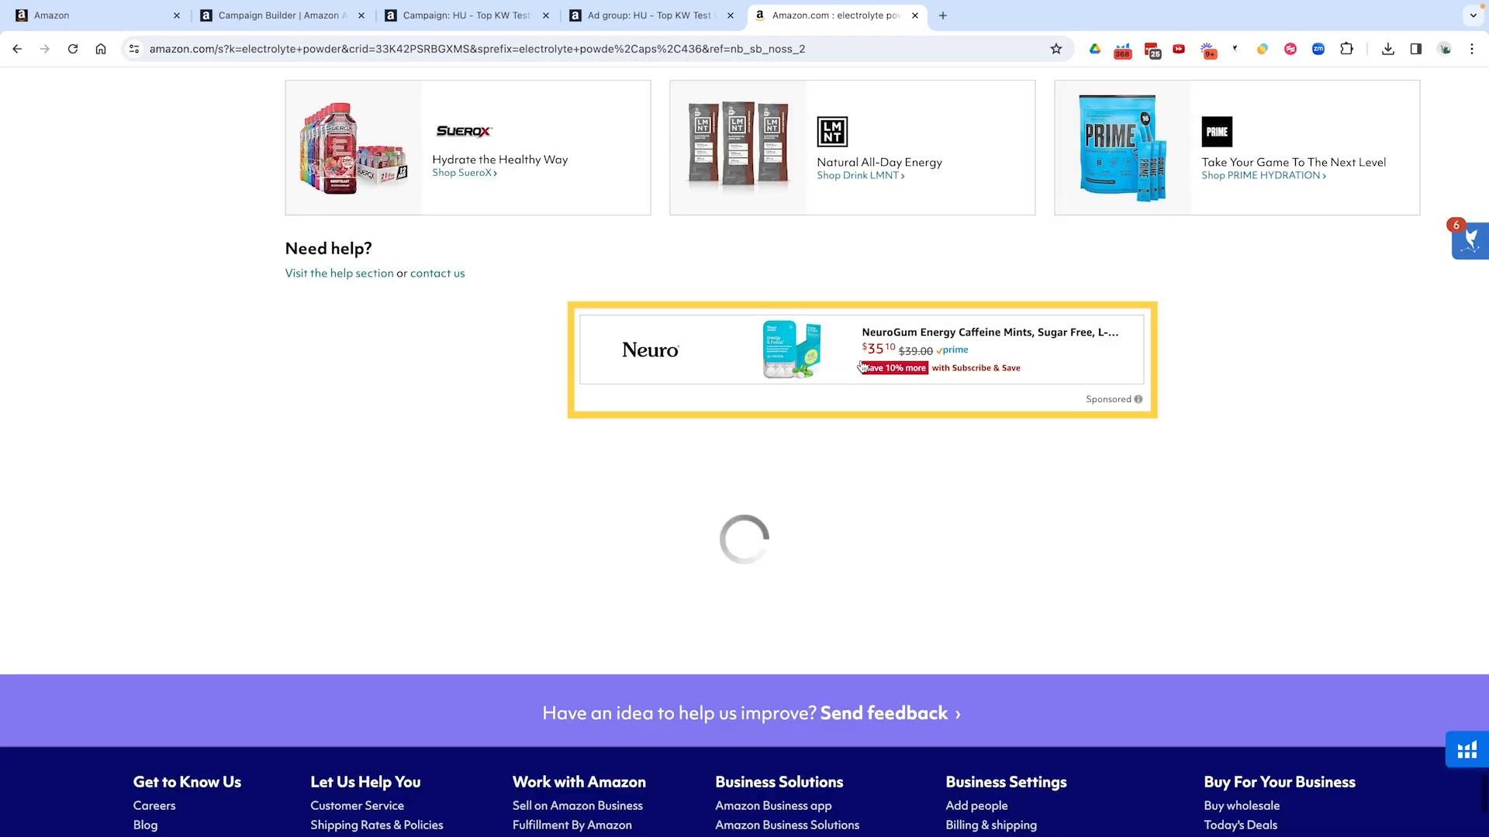
scroll(877, 364, "up", 2)
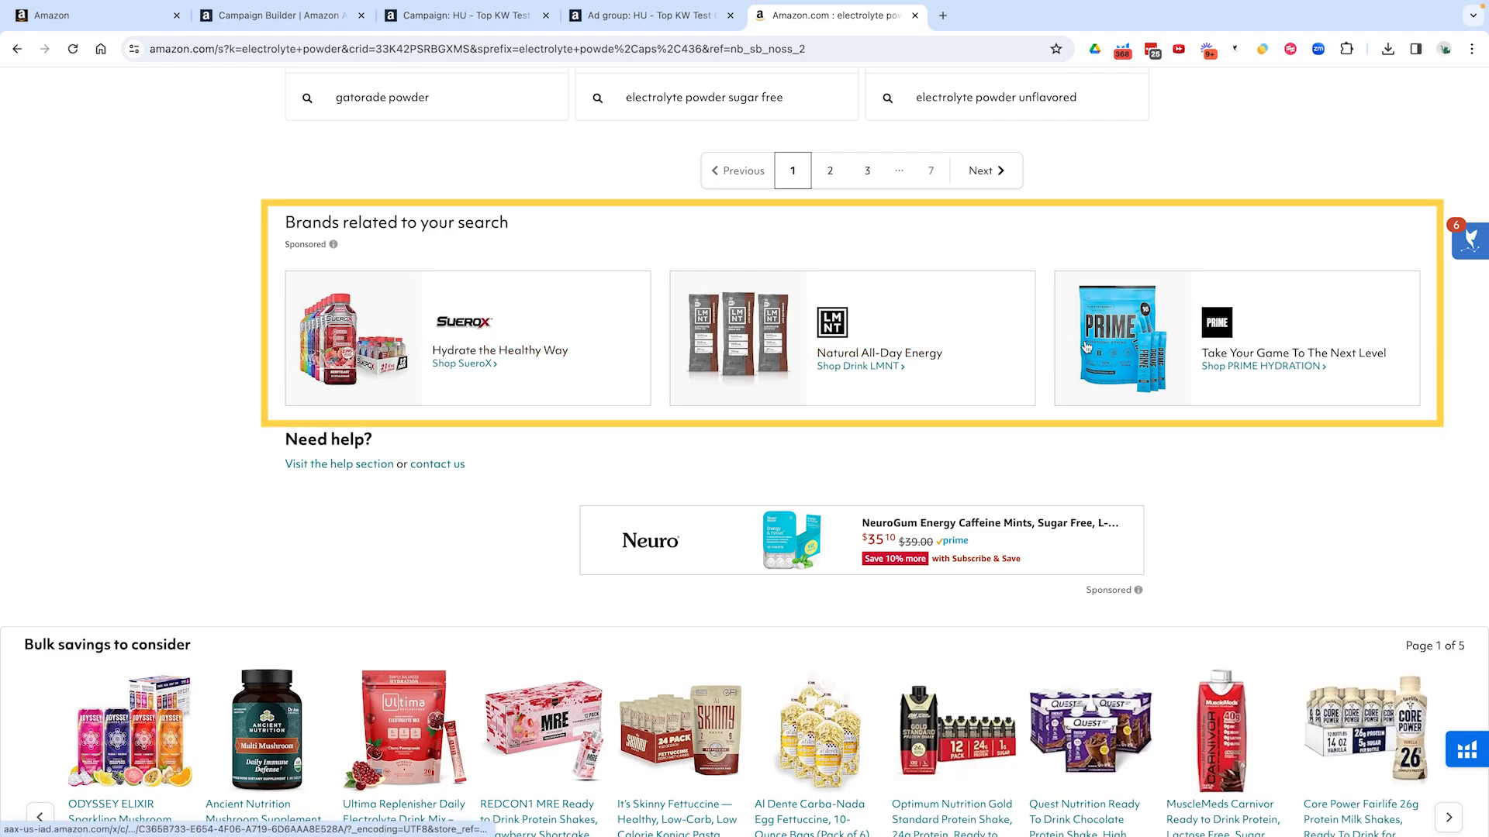
Step: Leave the search results and return to the campaign type selection in Campaign Builder
scroll(1087, 346, "up", 3)
scroll(1086, 347, "up", 15)
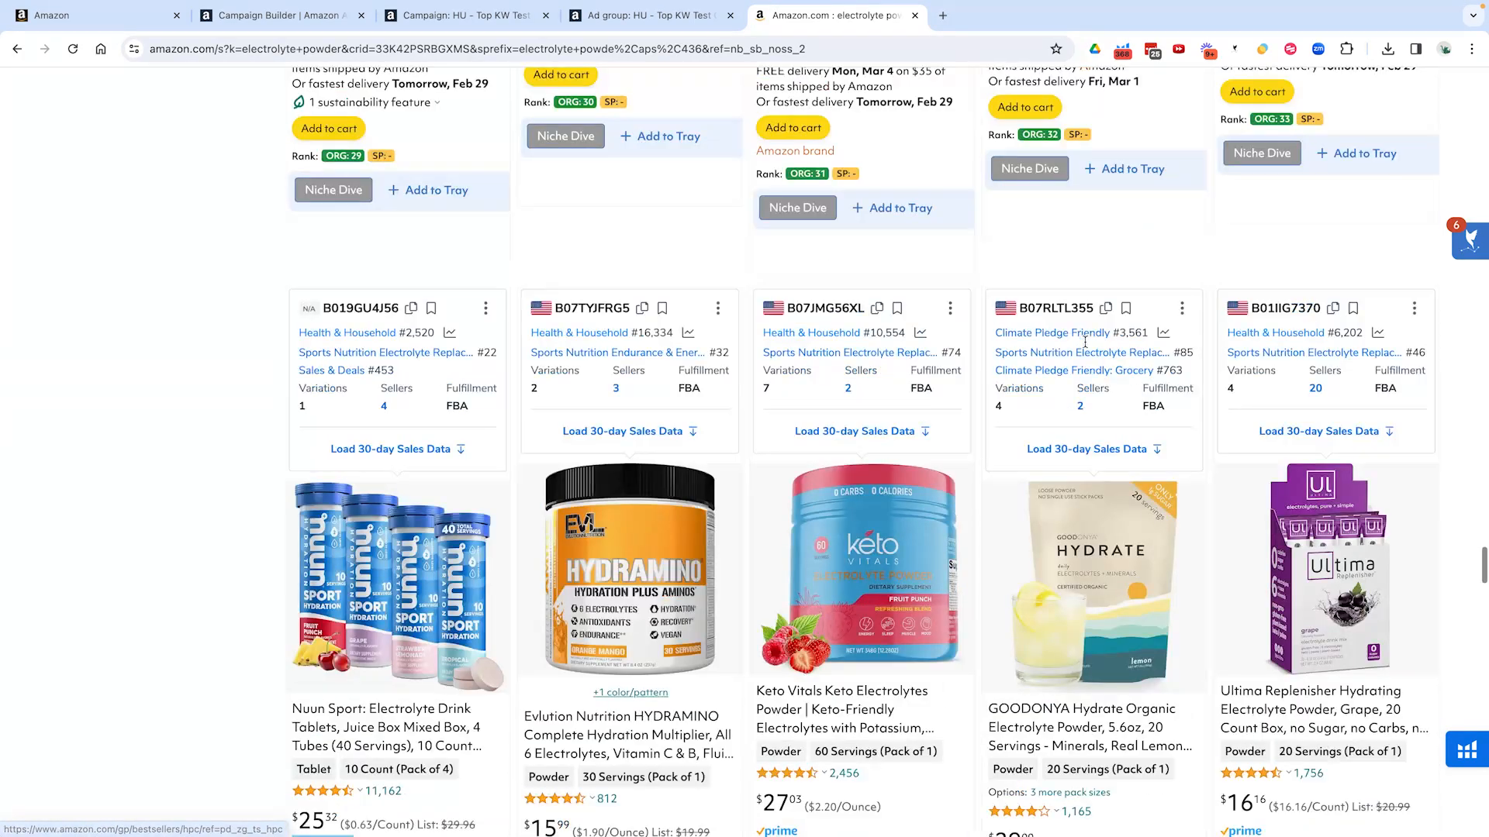
scroll(953, 594, "up", 10)
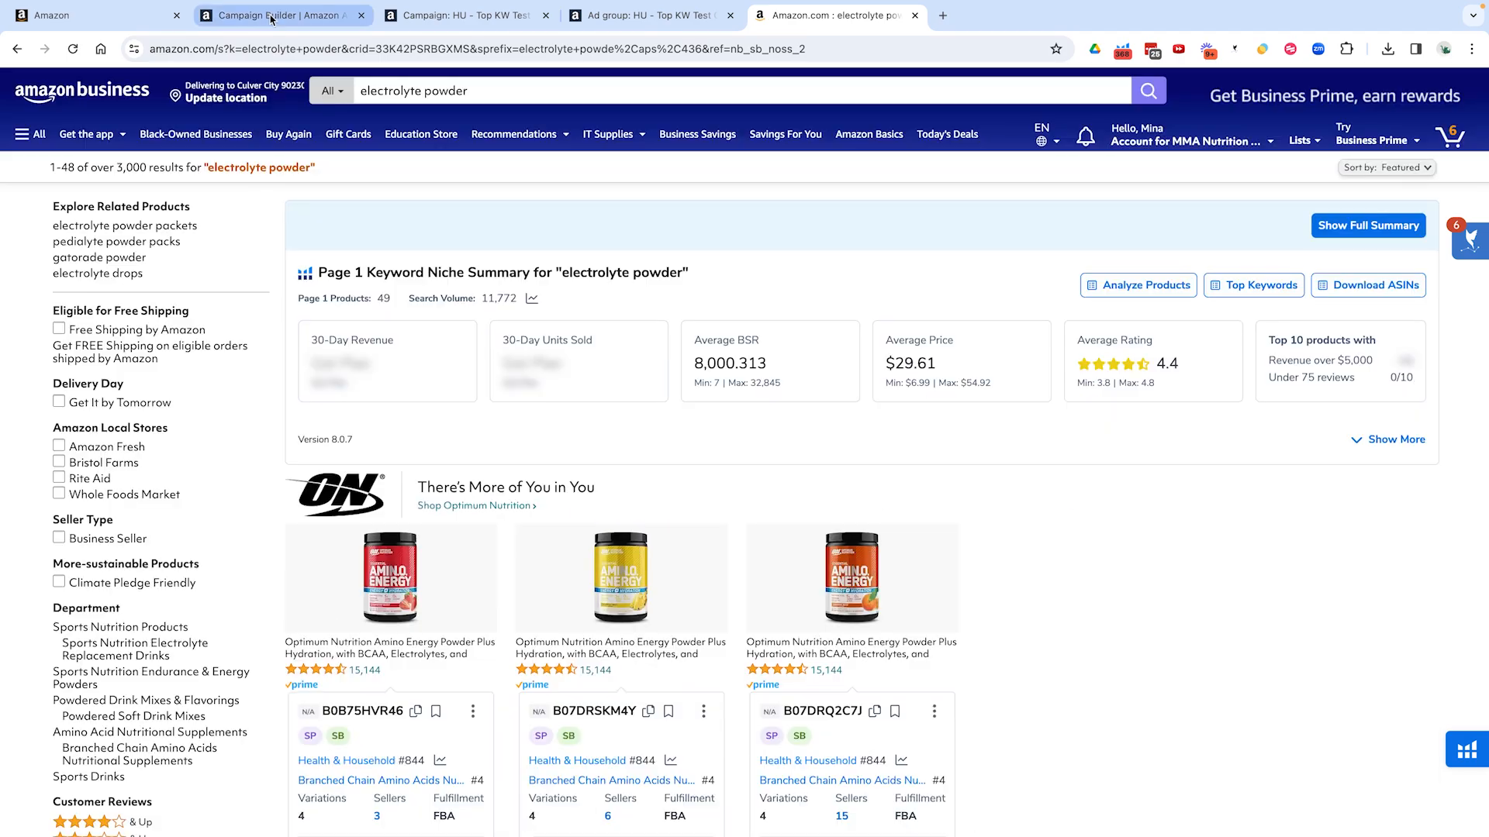
left_click(272, 17)
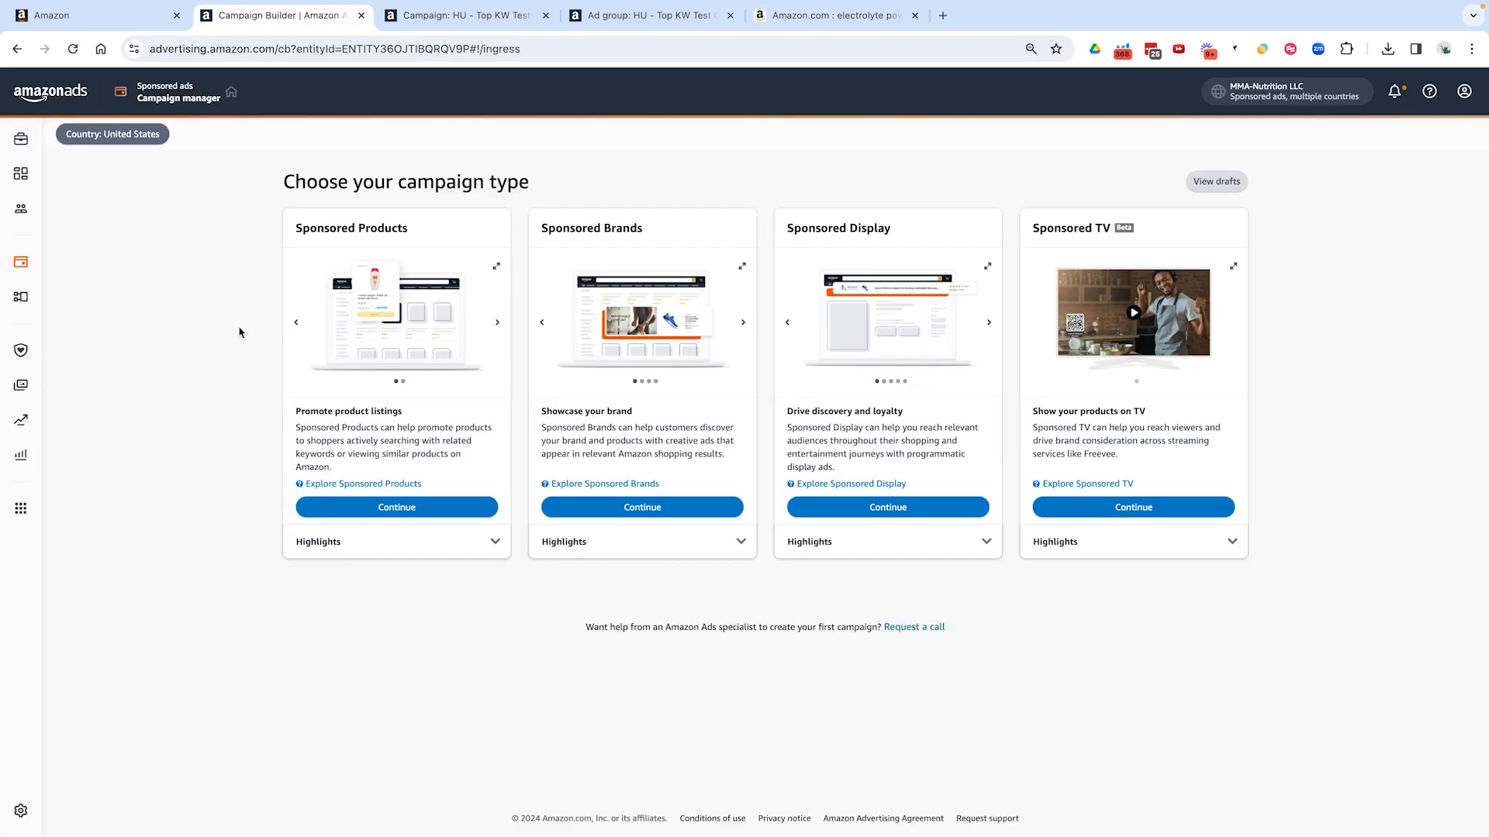
Step: Start a Sponsored Products campaign and name its ad group "HU - exact - ranking - STR - 1"
left_click(399, 507)
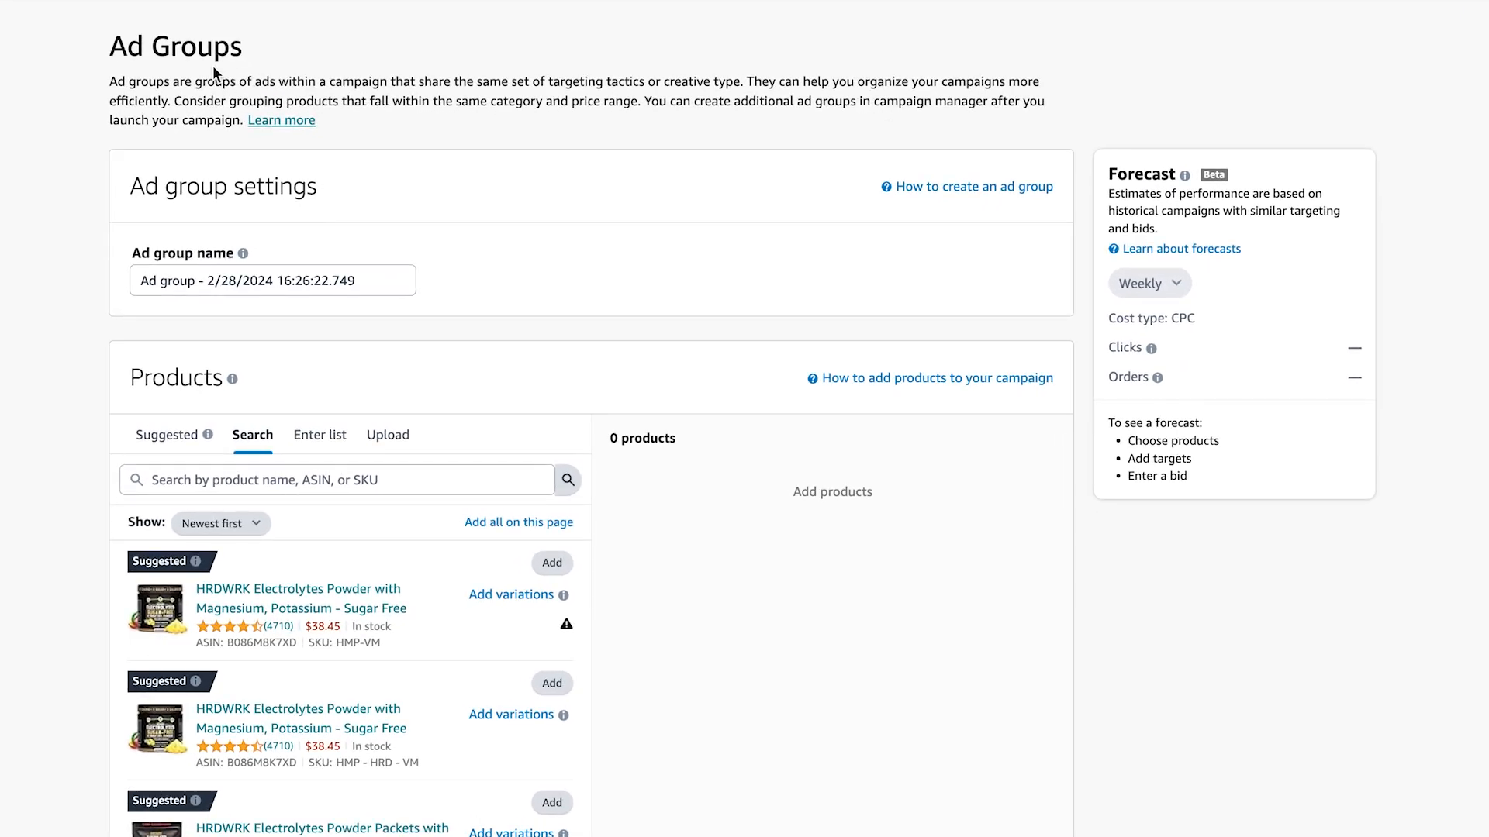
left_click(194, 279)
triple_click(207, 276)
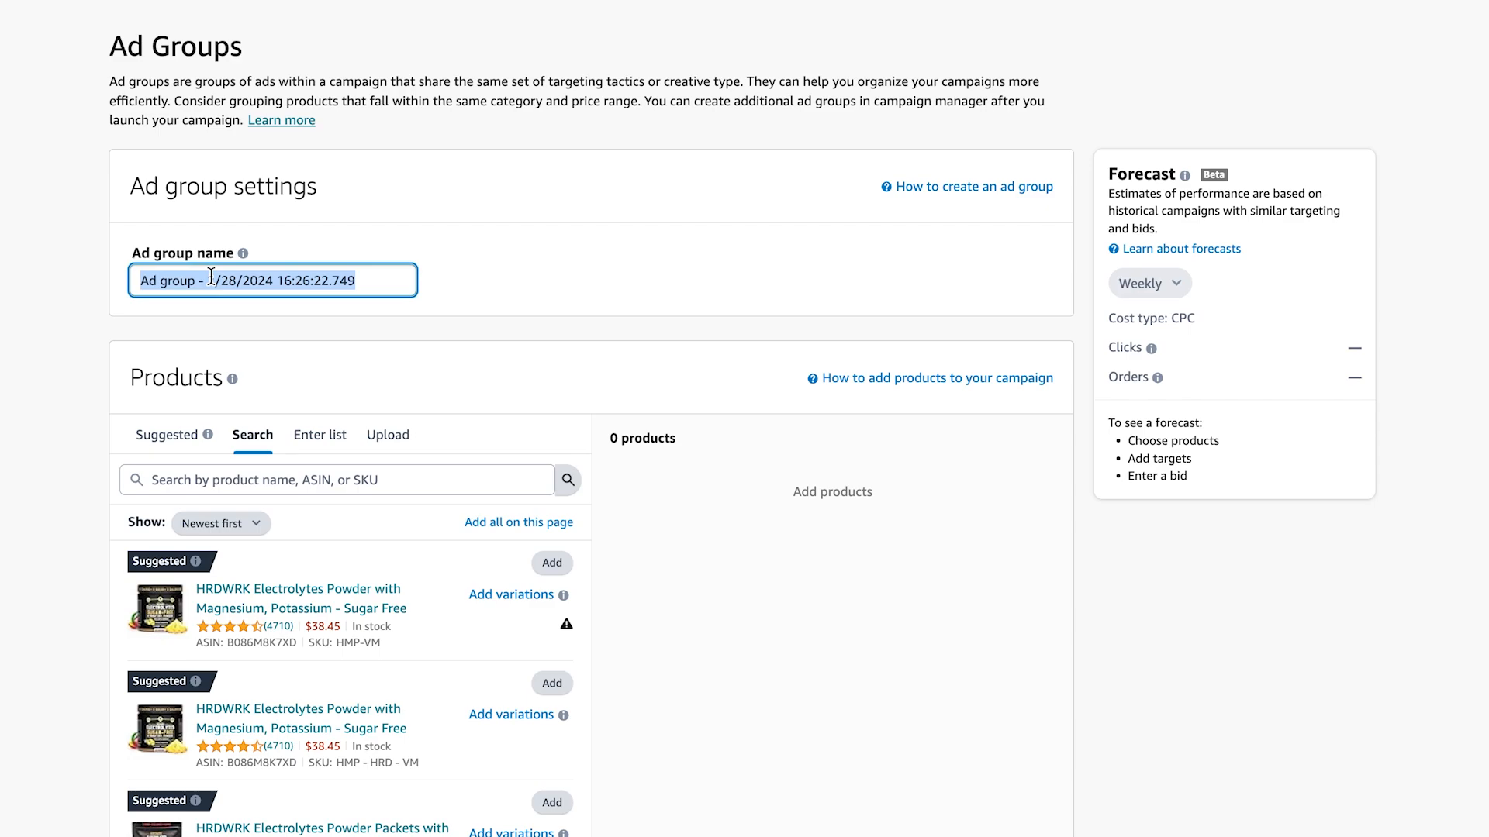
type("HU")
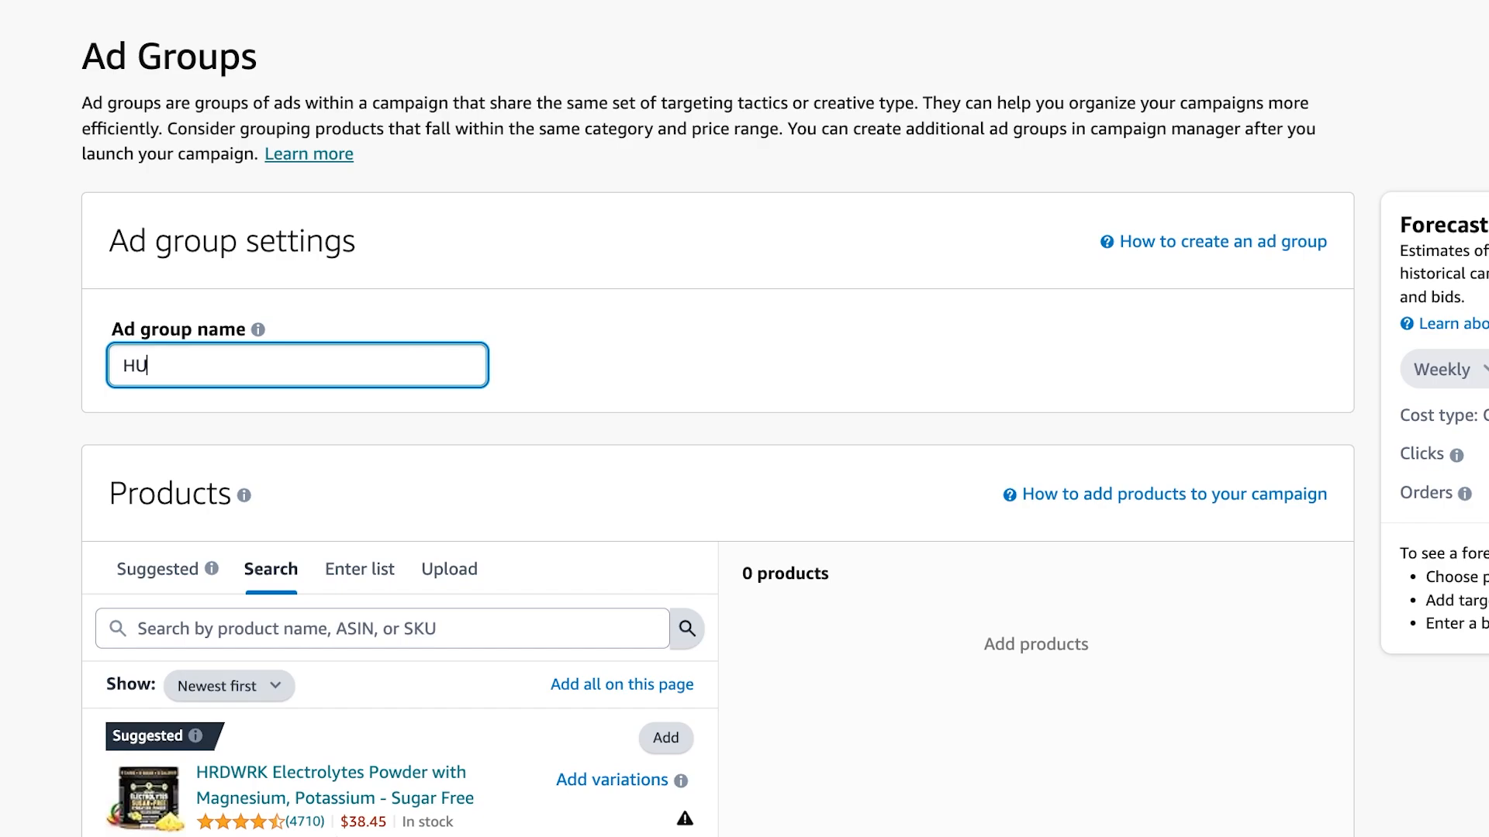
type(" - exact - ranking - STR")
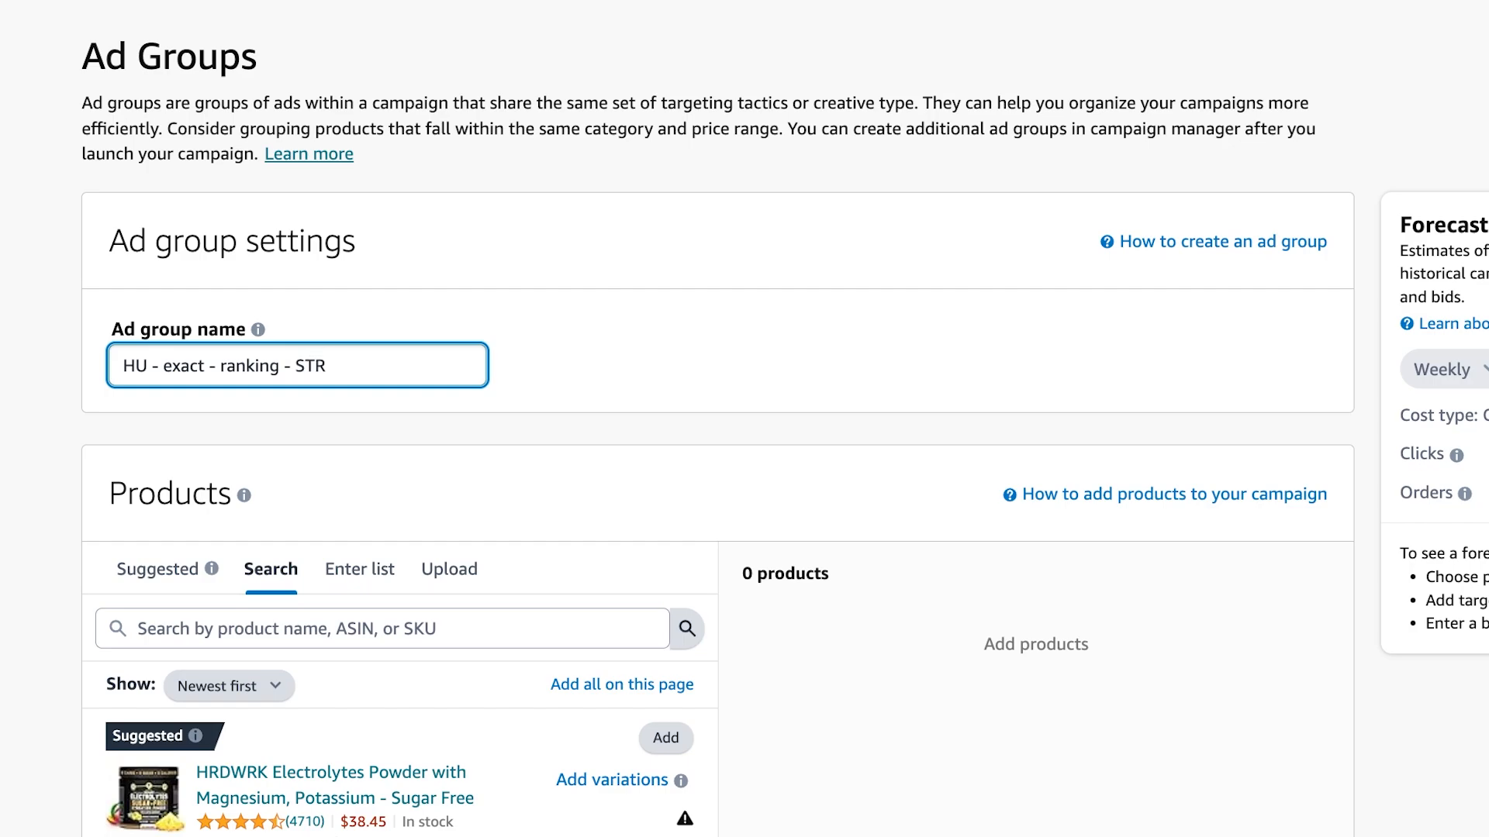
type(" - 1")
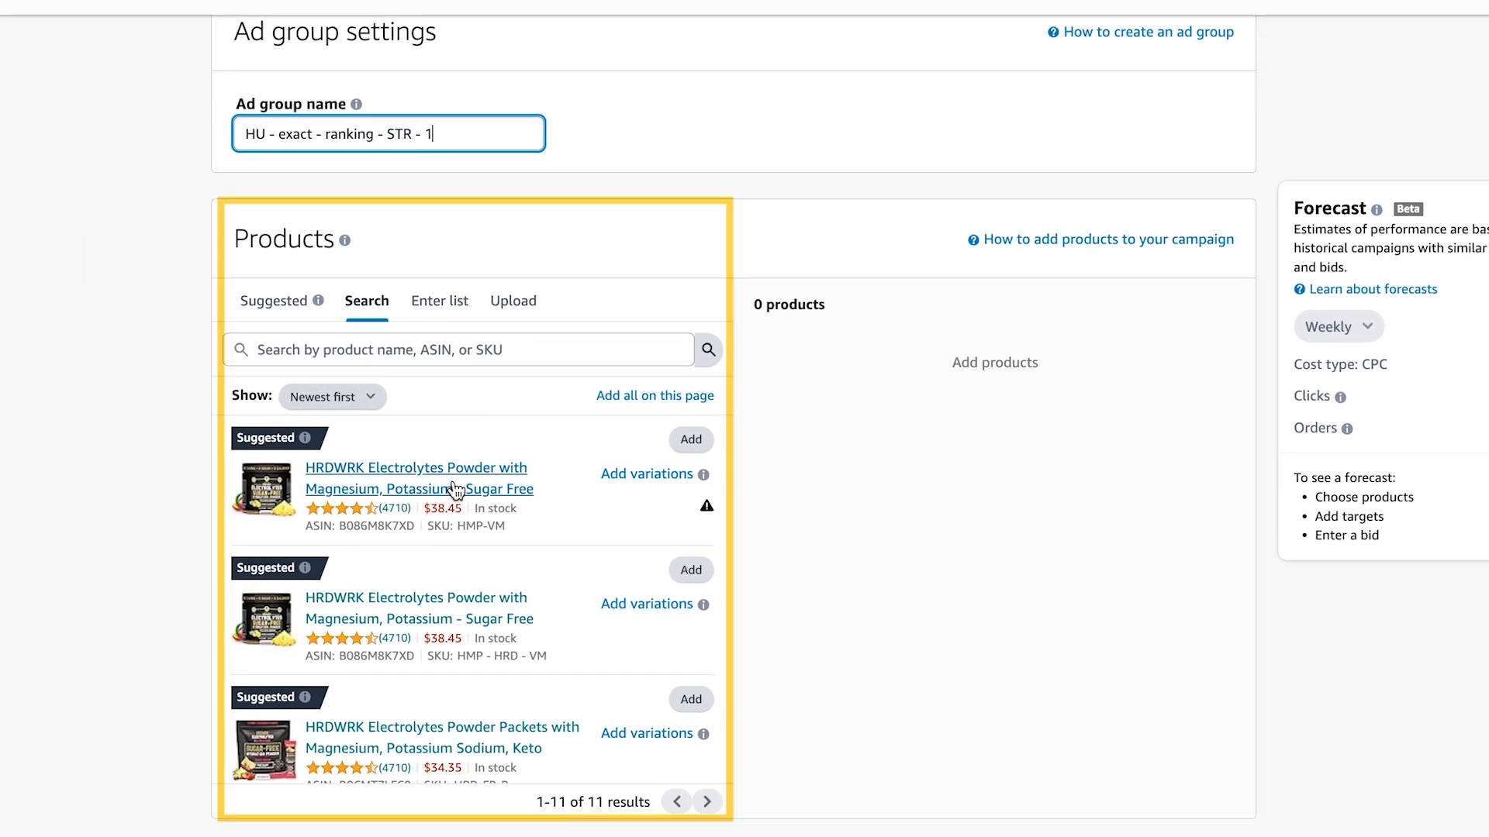
Step: Add the two 100-serving HRDWRK Electrolytes Powder Keto listings, SKUs HU - HRD - VM and HU-VM, to the ad group's products
scroll(365, 388, "up", 2)
scroll(362, 386, "down", 1)
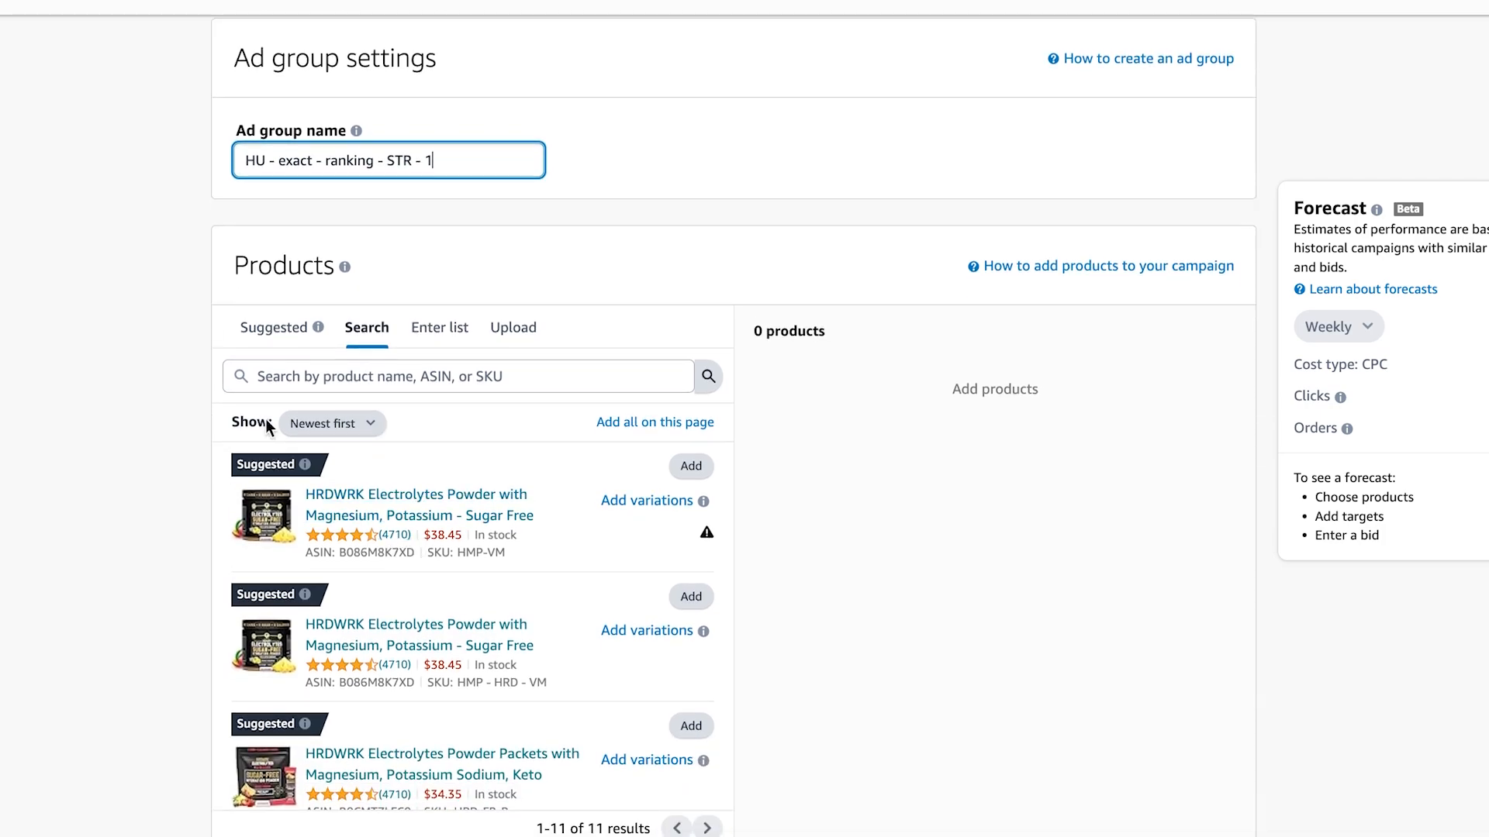
scroll(426, 632, "down", 4)
scroll(429, 632, "down", 3)
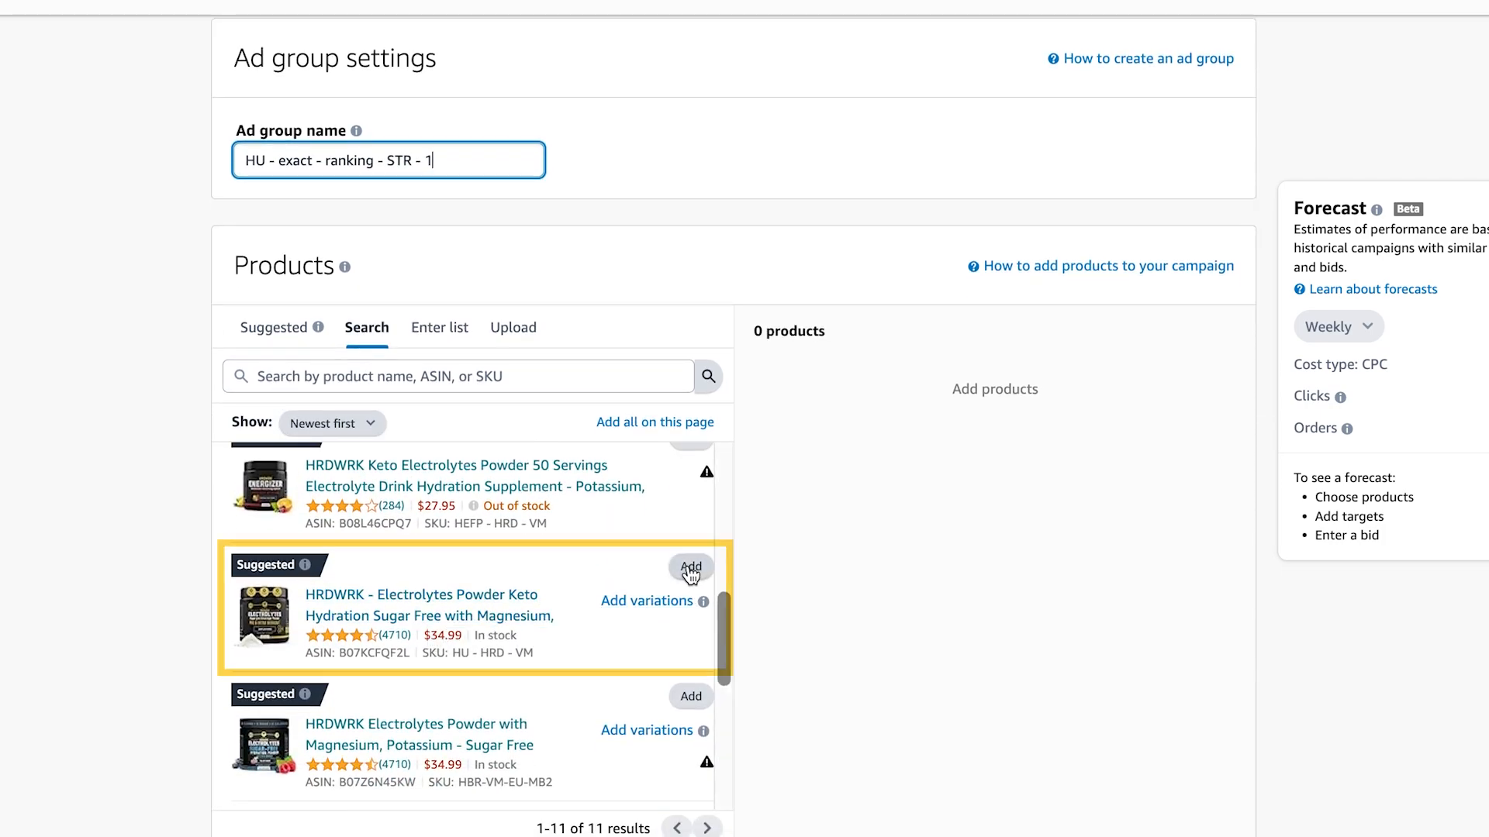
left_click(691, 566)
scroll(555, 628, "down", 4)
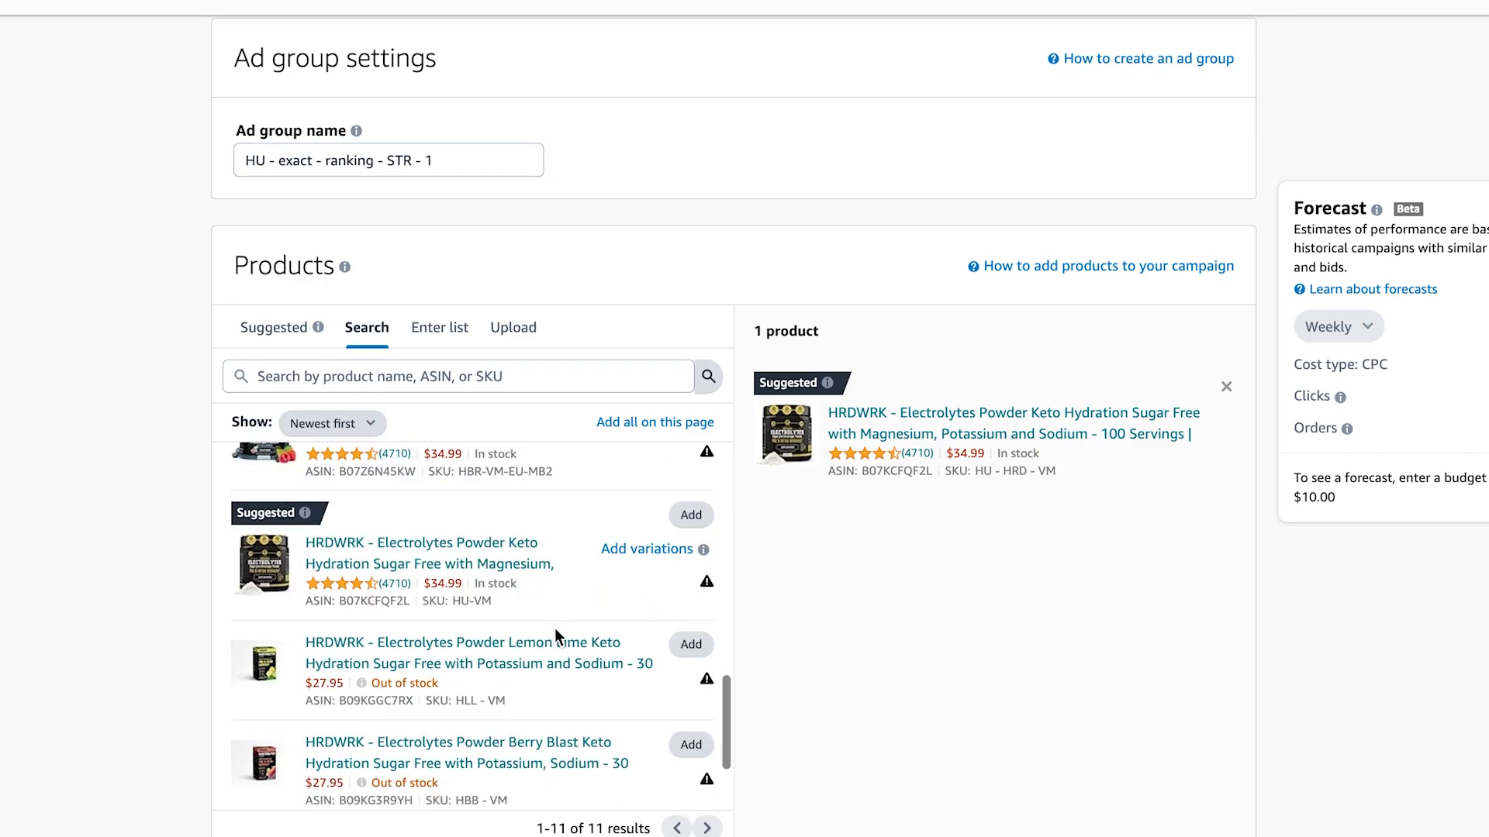
left_click(681, 518)
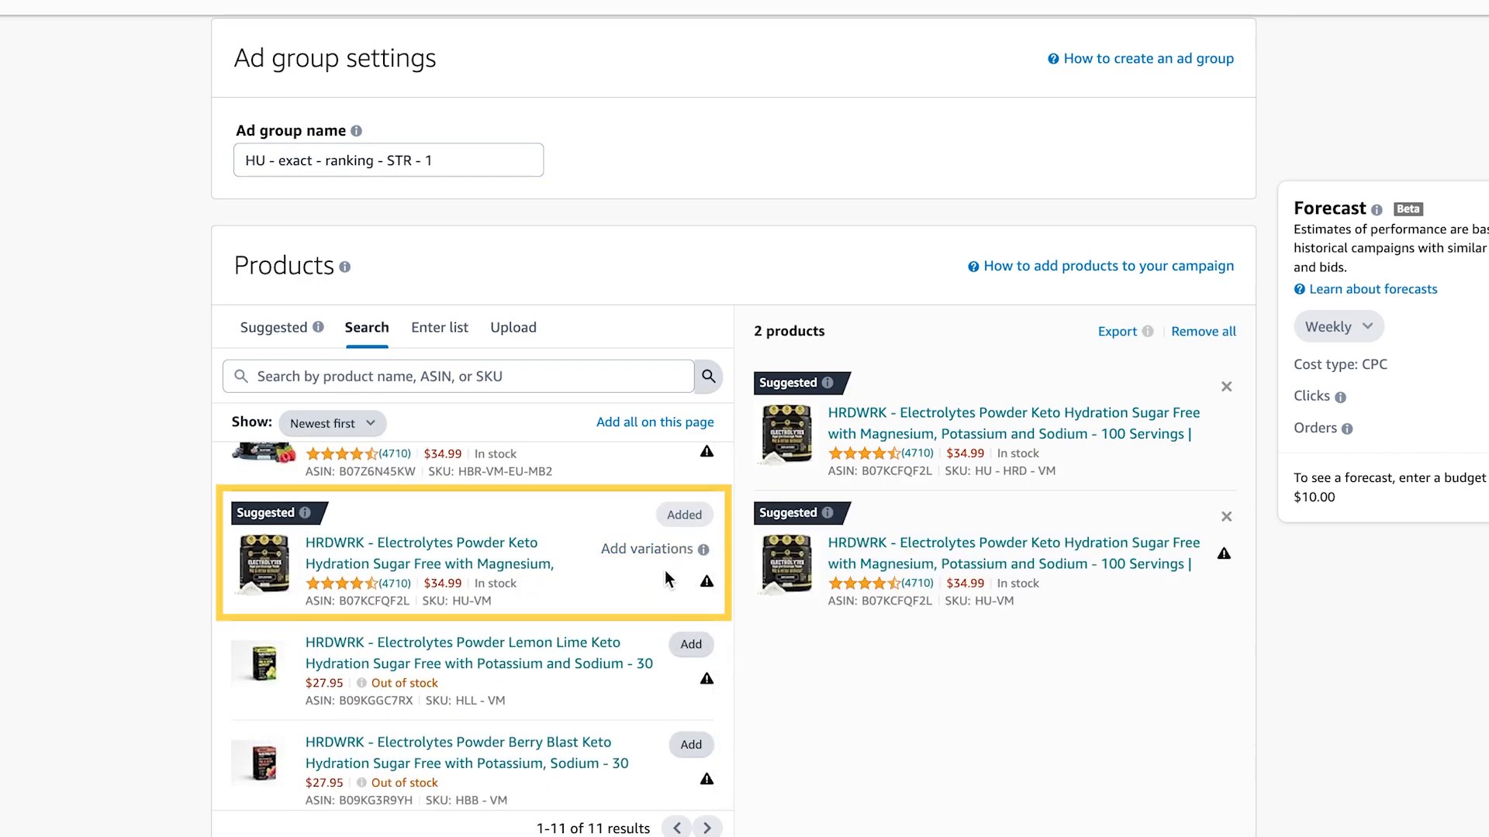
scroll(664, 574, "up", 7)
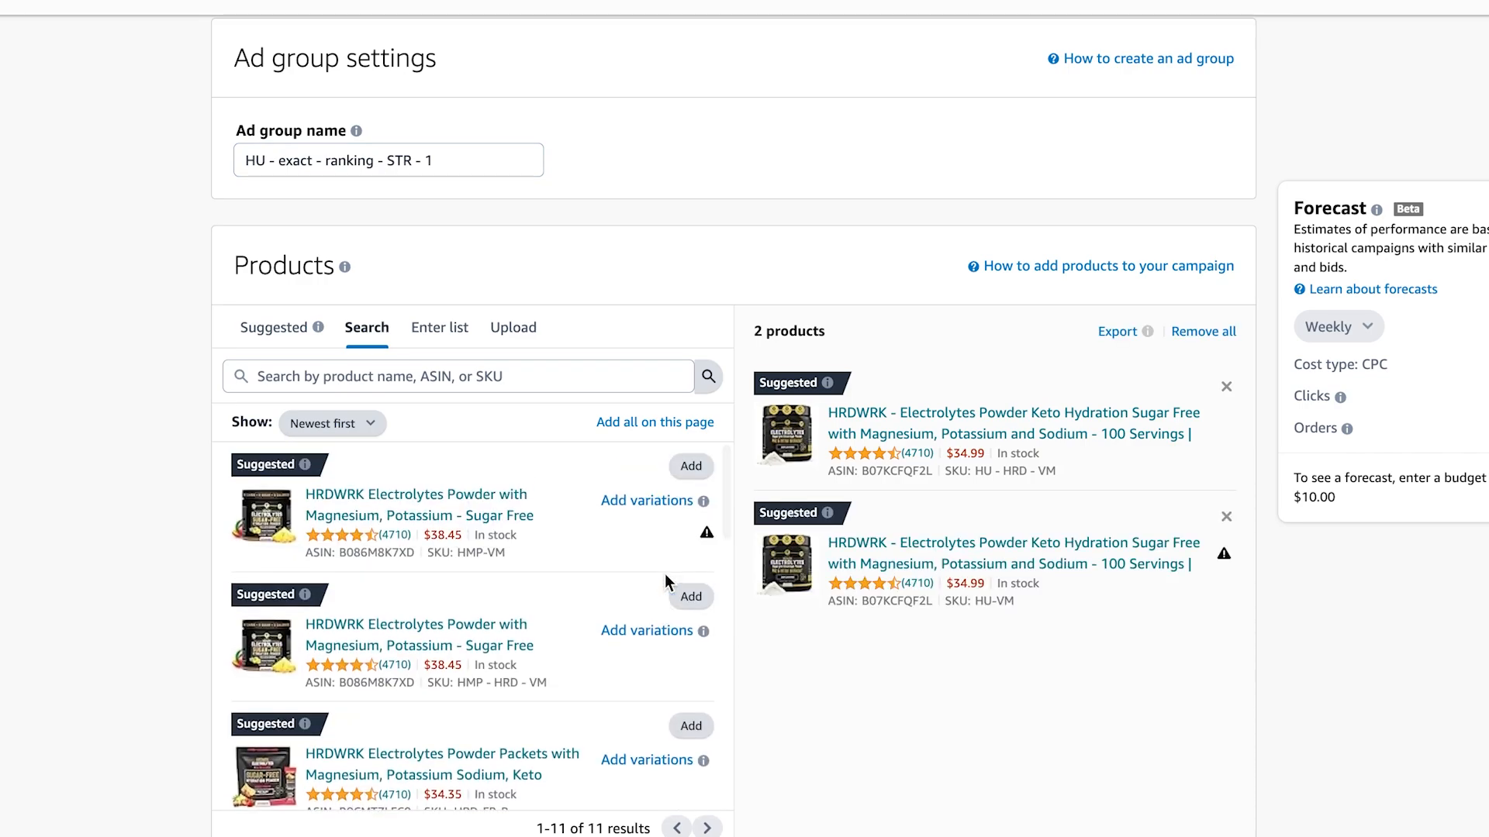
Step: Add all remaining products on the current results page to the ad group
left_click(651, 425)
scroll(659, 435, "down", 3)
scroll(999, 268, "down", 10)
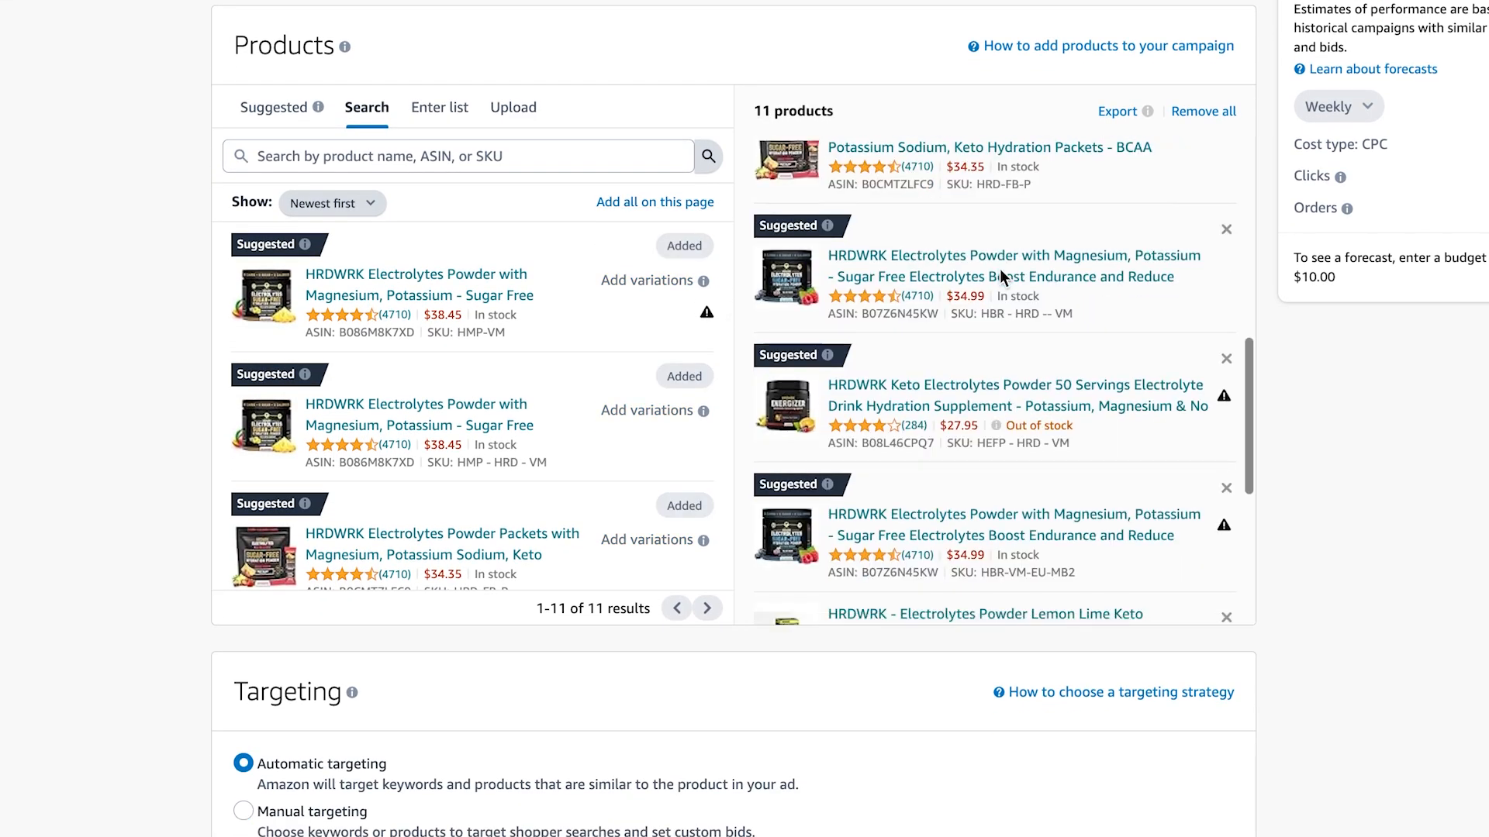
scroll(1022, 390, "down", 2)
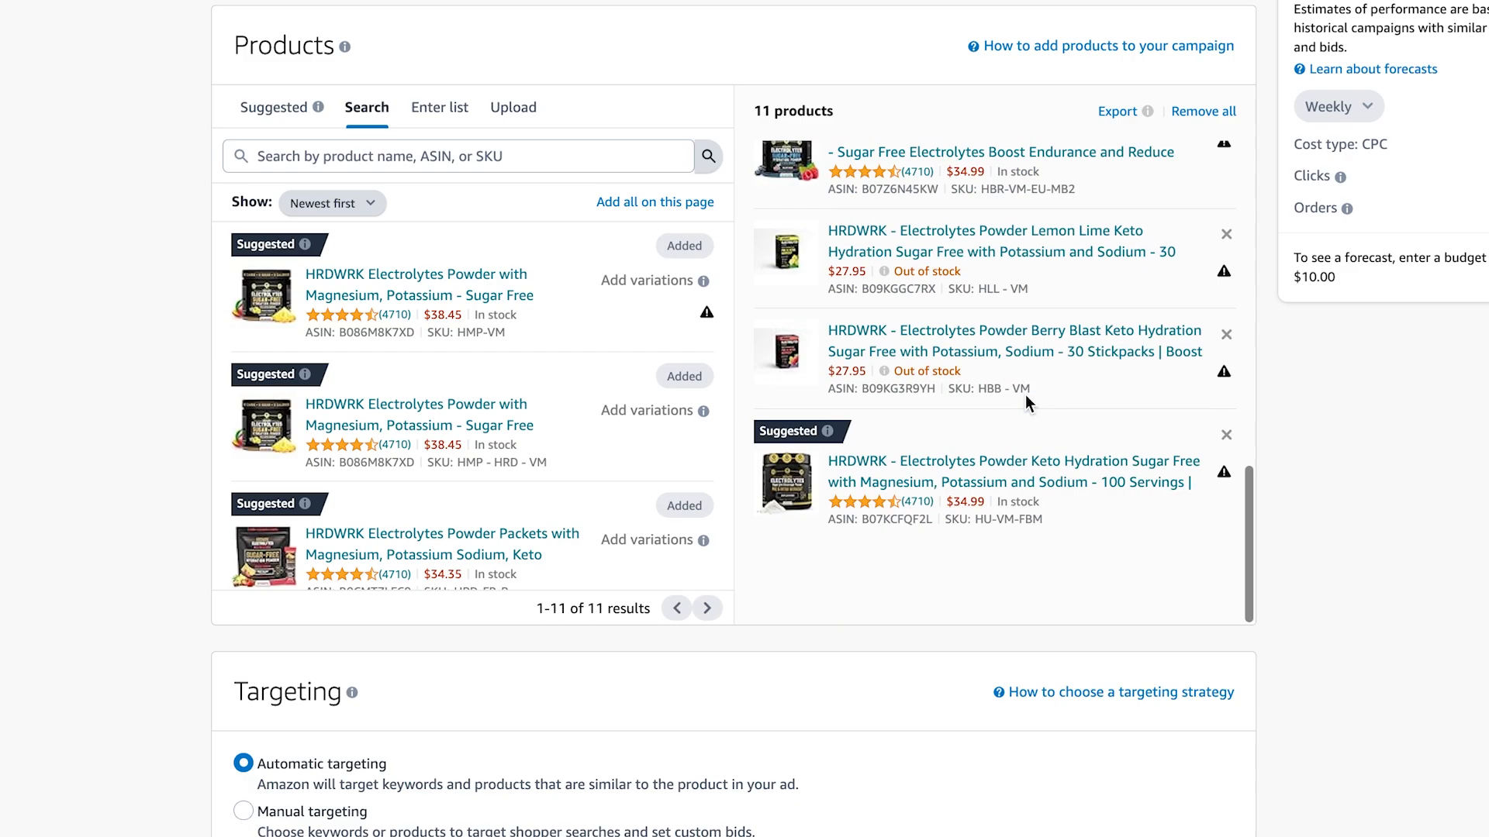
Step: Remove the out-of-stock products from the ad group, including the Berry Blast and Lemon Lime electrolyte powders
scroll(1027, 394, "up", 4)
scroll(1031, 436, "up", 1)
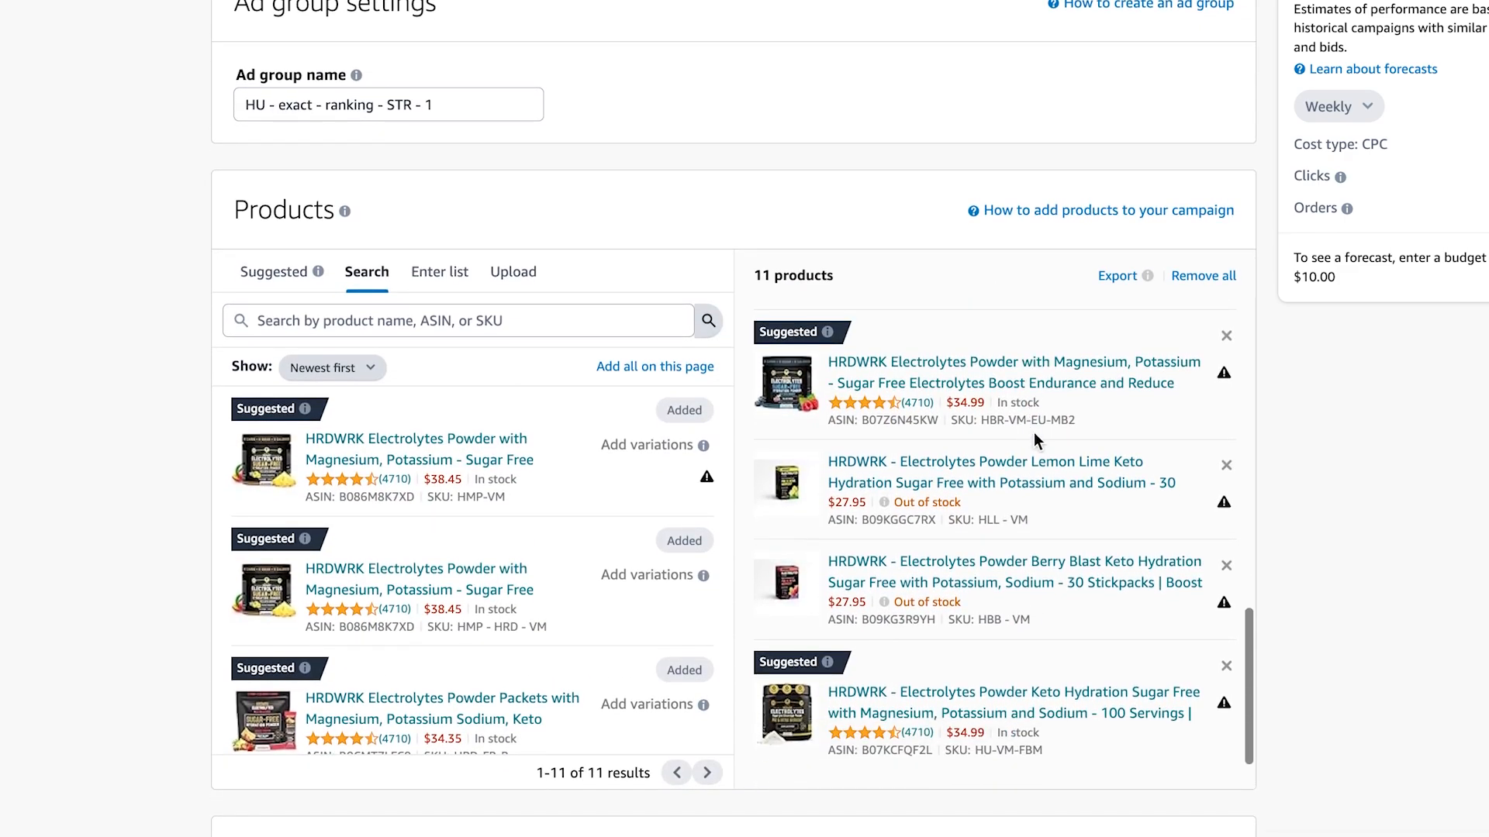
left_click(1226, 567)
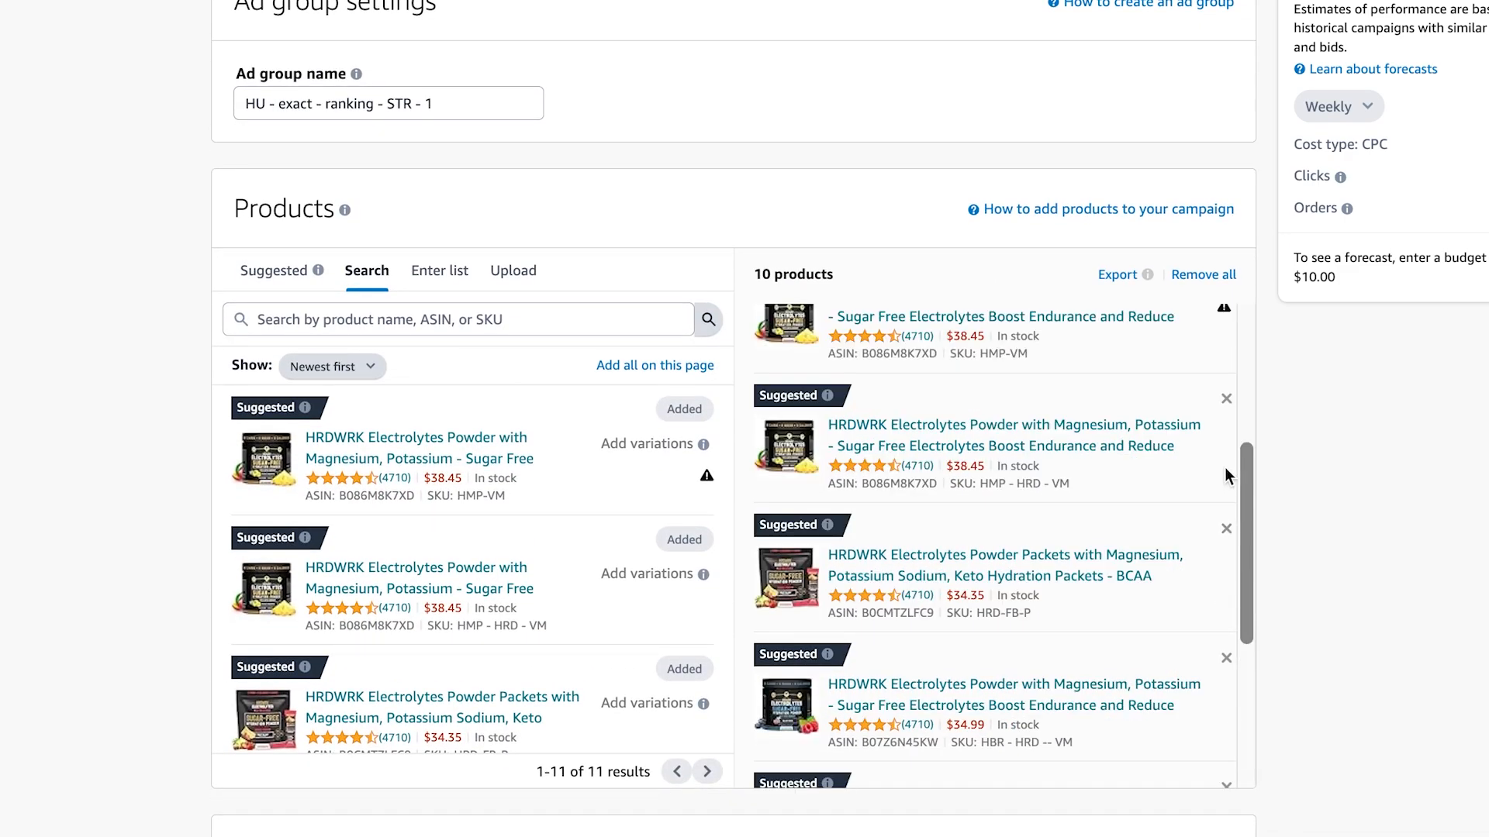
scroll(1221, 535, "down", 6)
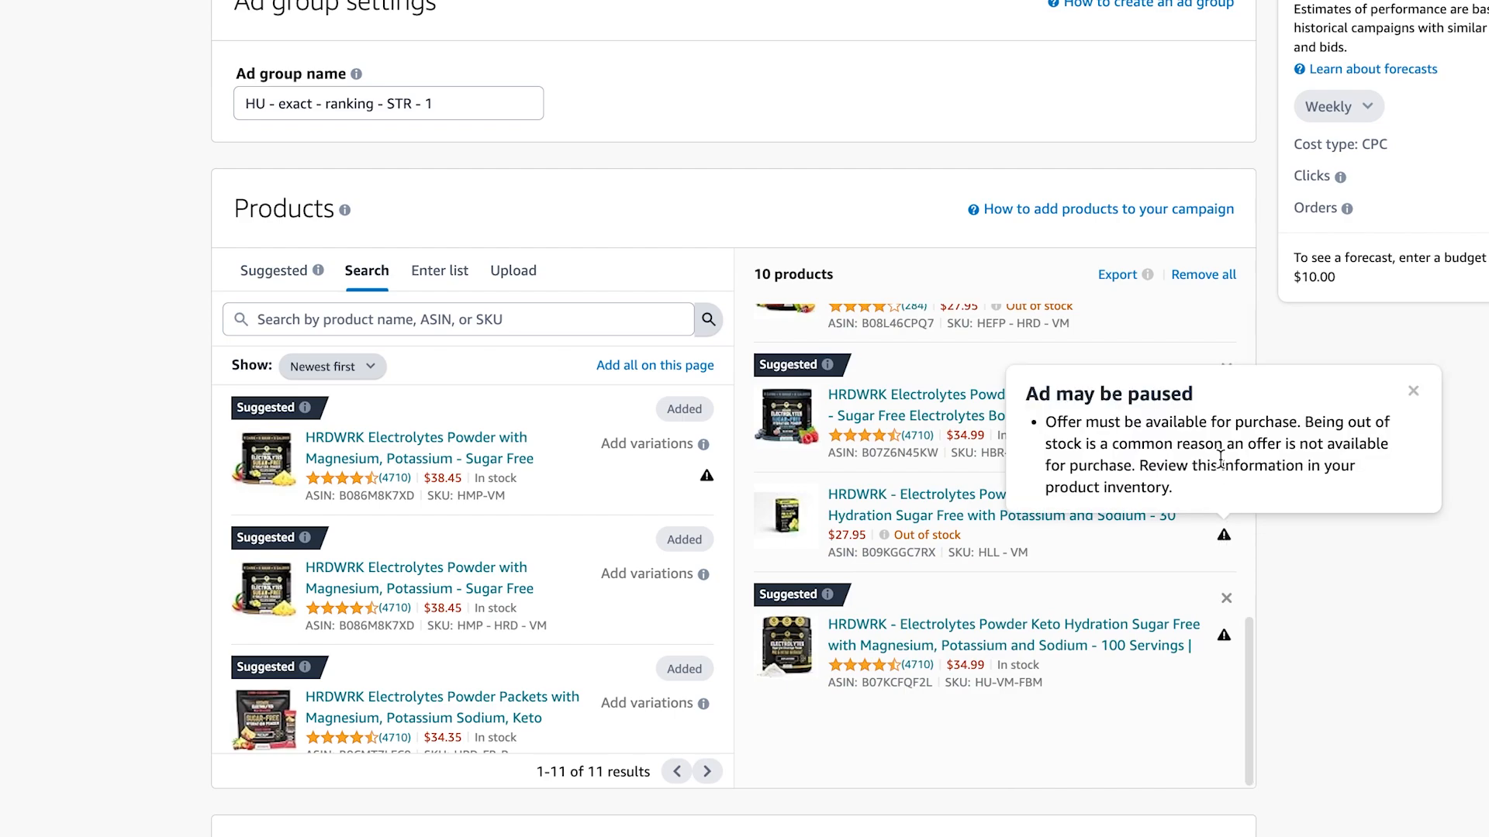
left_click(1226, 497)
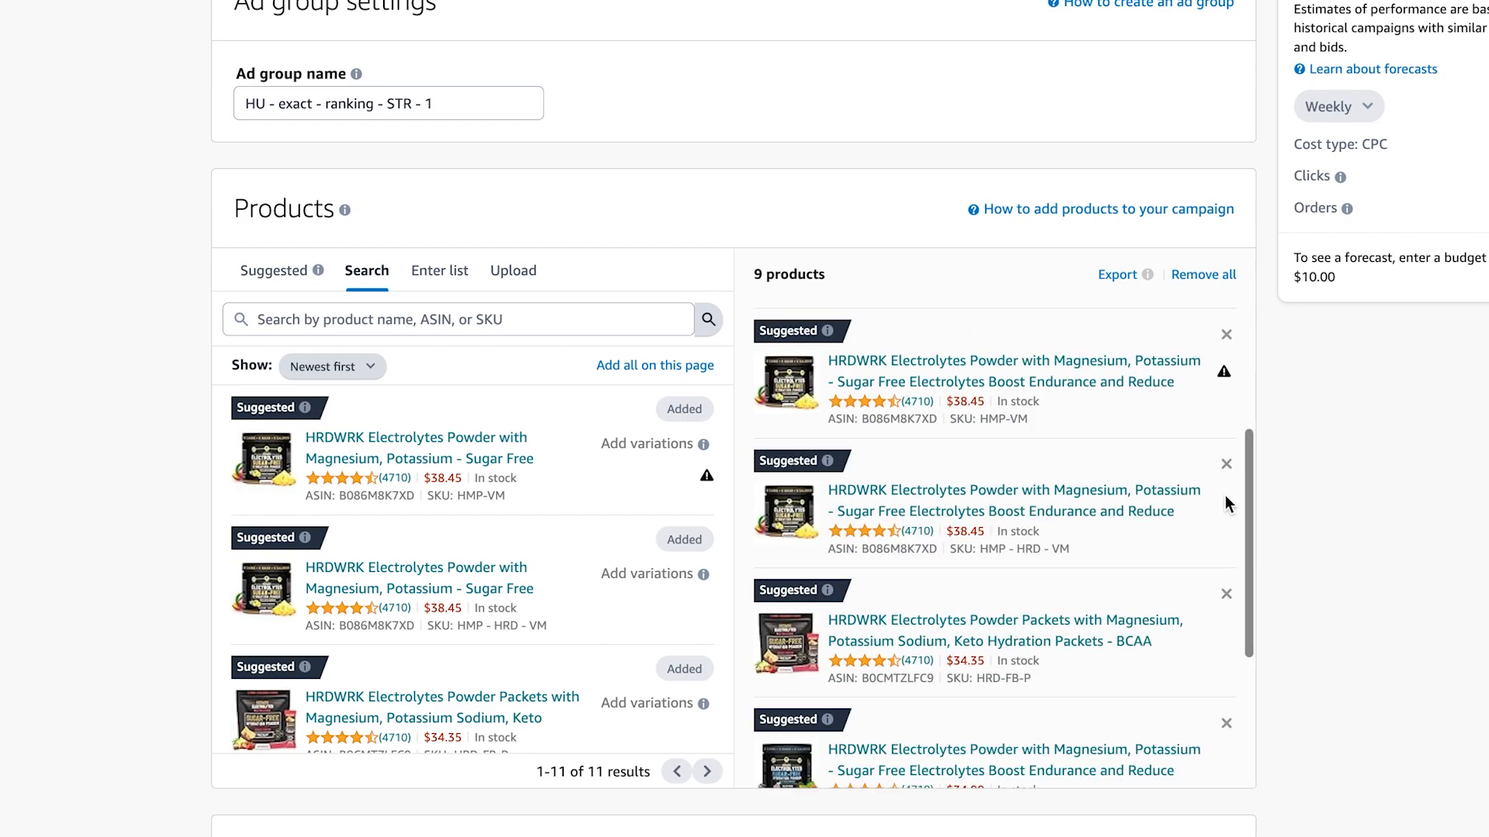
scroll(1225, 494, "up", 2)
scroll(1178, 535, "up", 1)
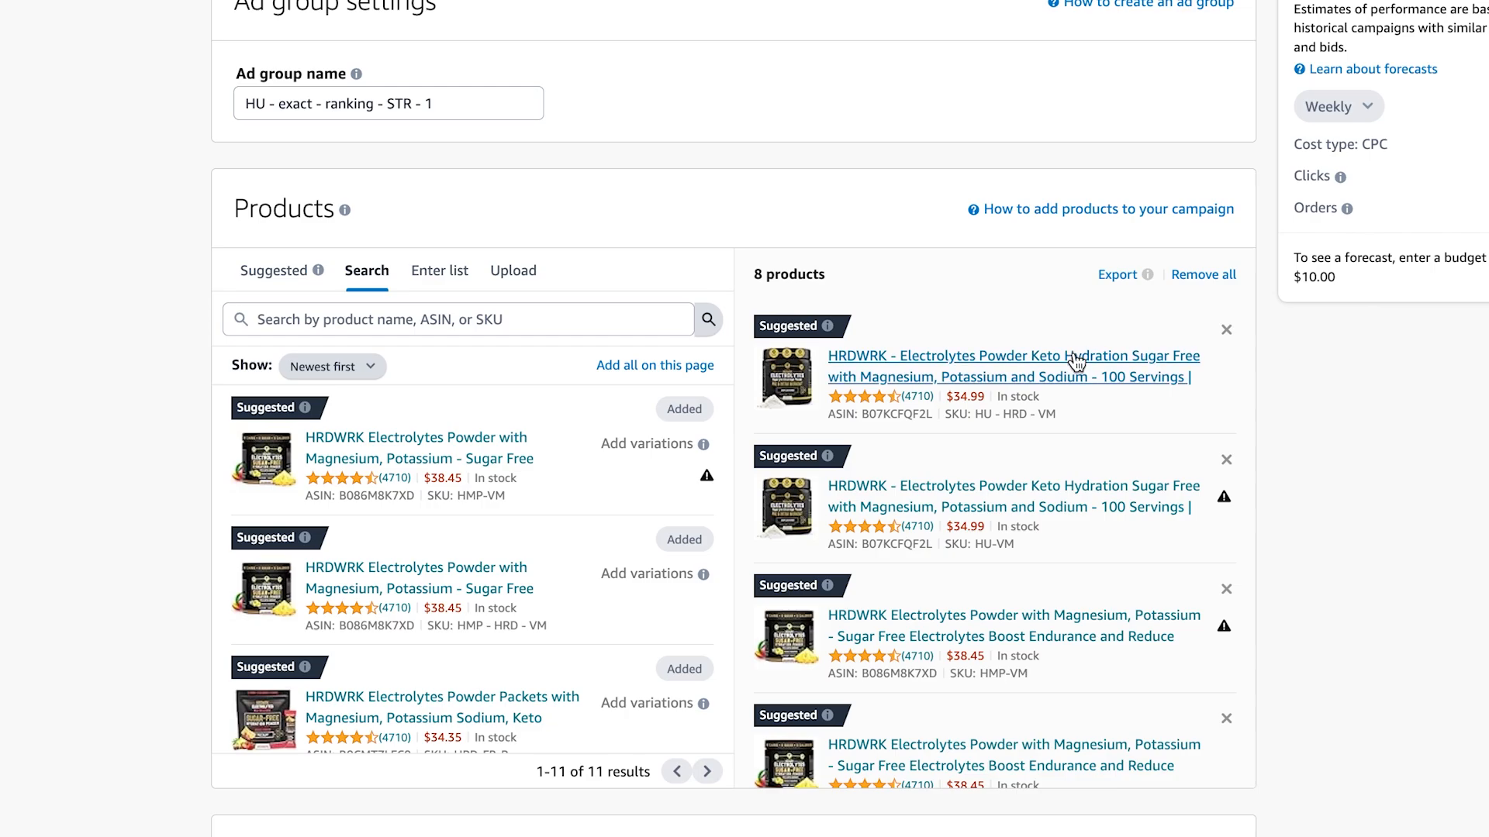
Step: Set the automatic targeting bids by targeting group, and turn off Loose match, Substitutes and Complements
scroll(1074, 359, "down", 5)
scroll(1422, 303, "down", 7)
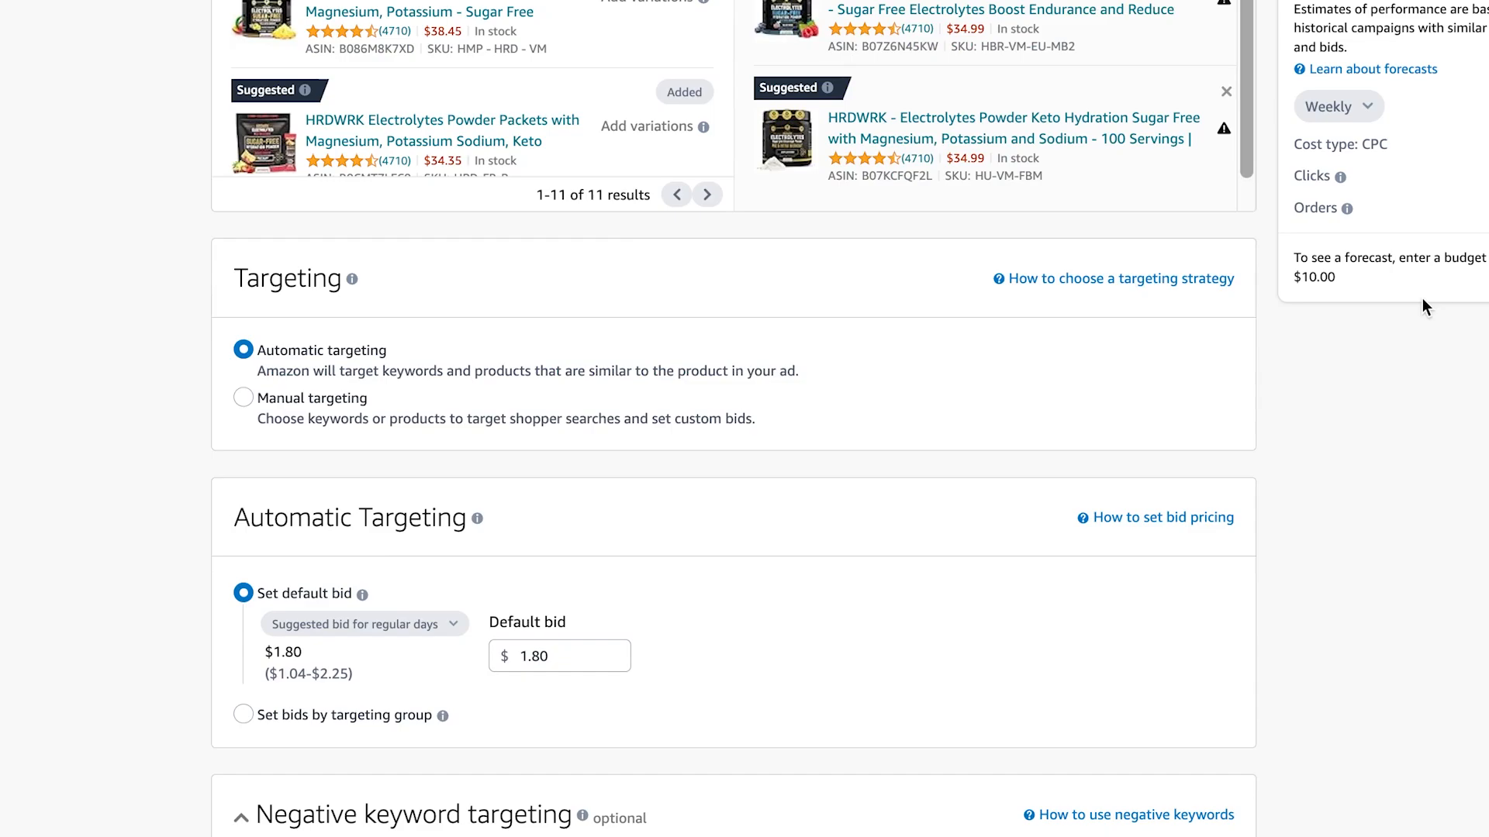
scroll(316, 300, "down", 2)
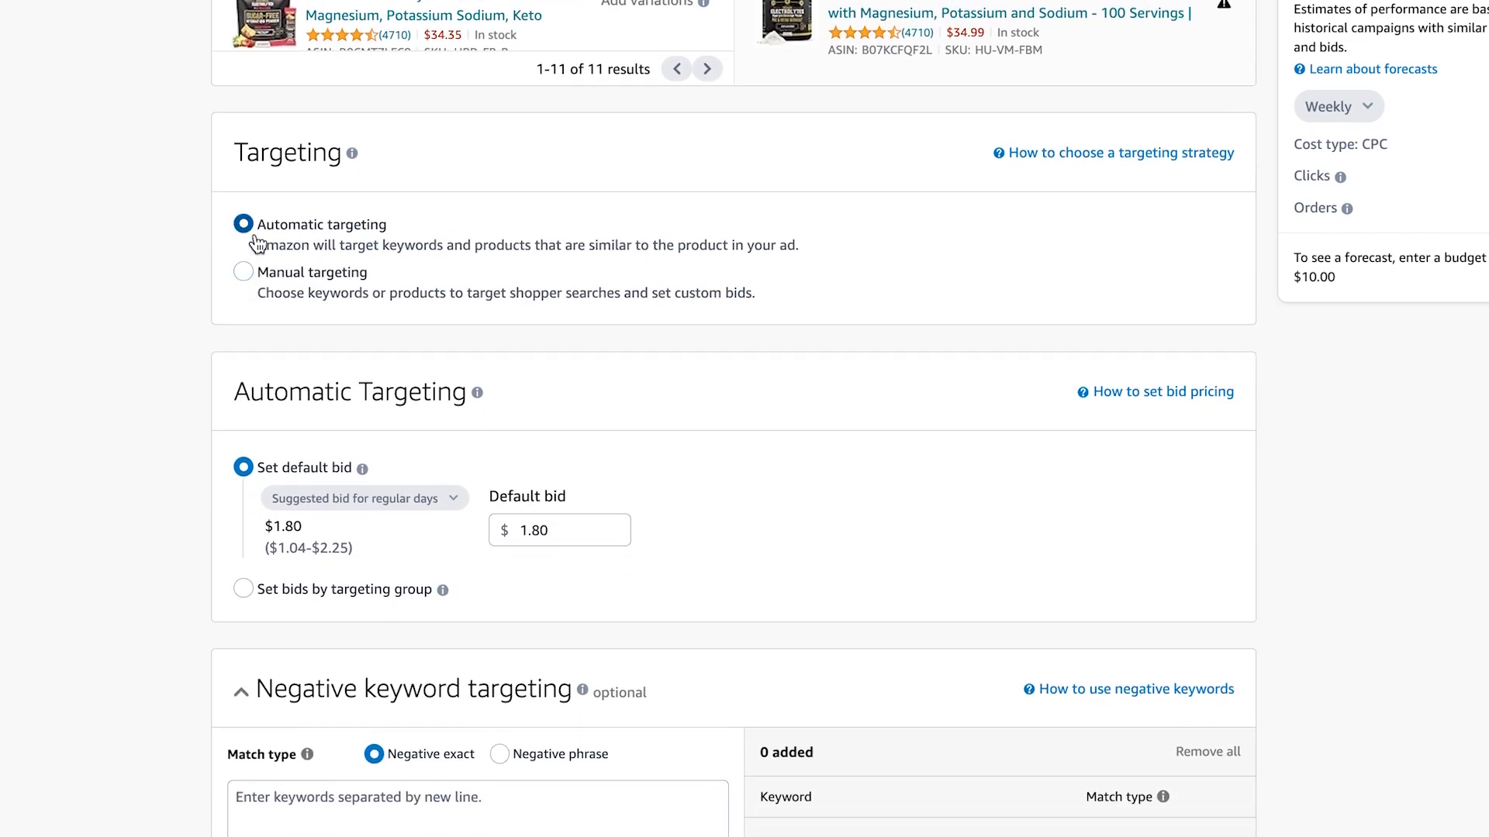
scroll(523, 340, "down", 3)
scroll(523, 336, "down", 2)
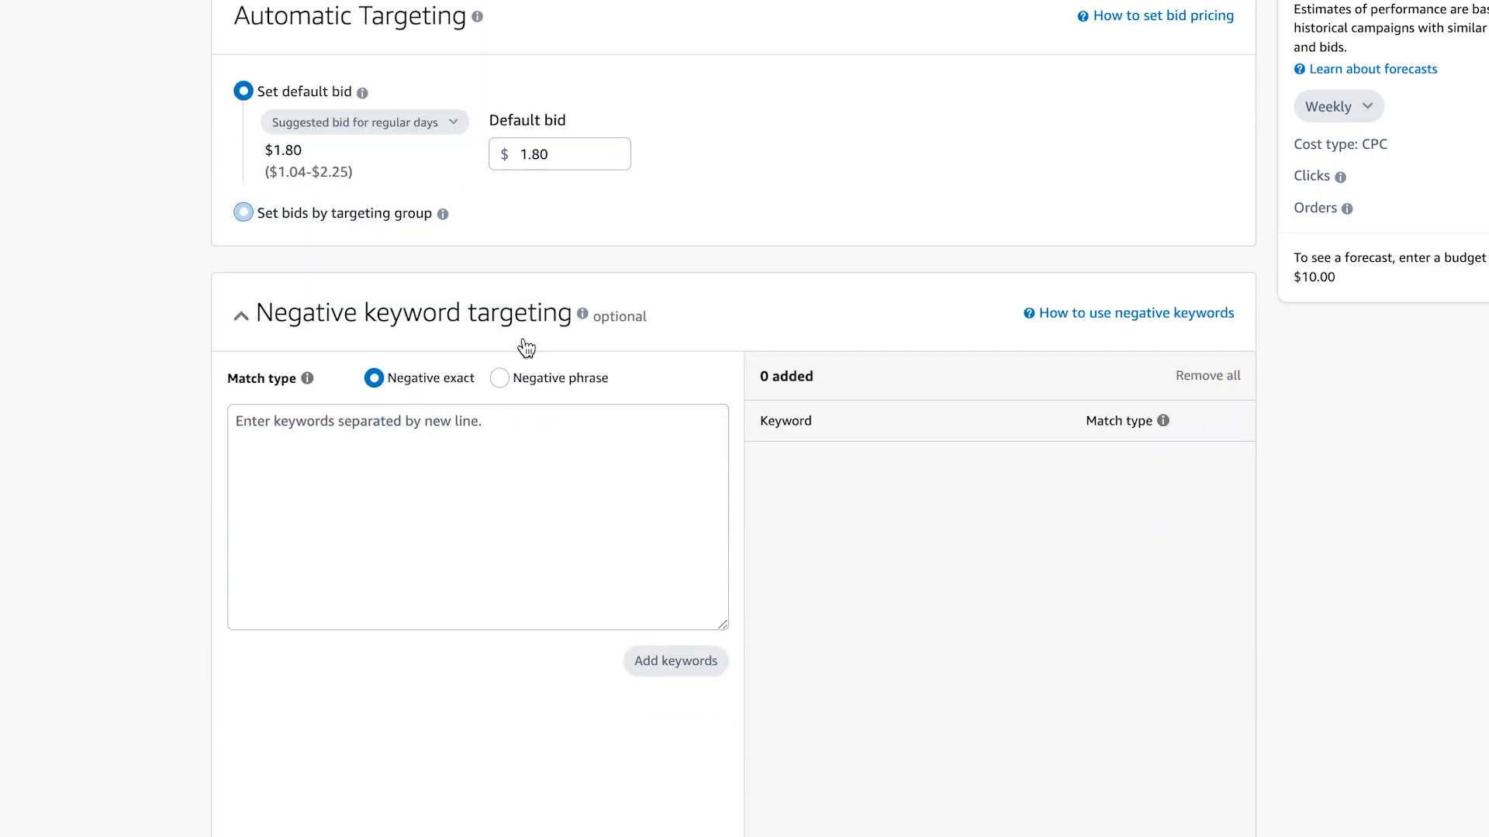
scroll(521, 339, "up", 2)
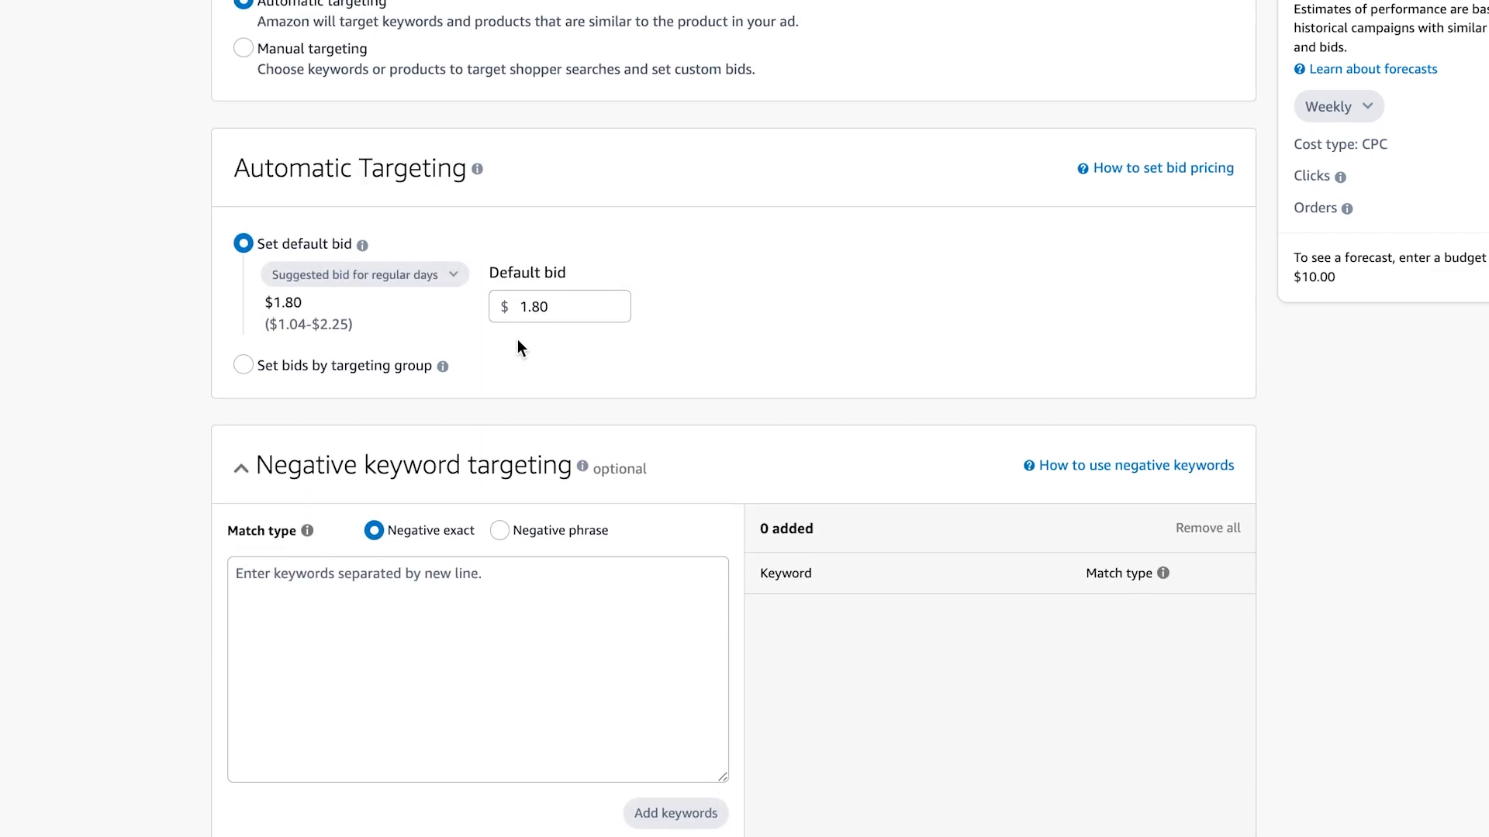
left_click(243, 366)
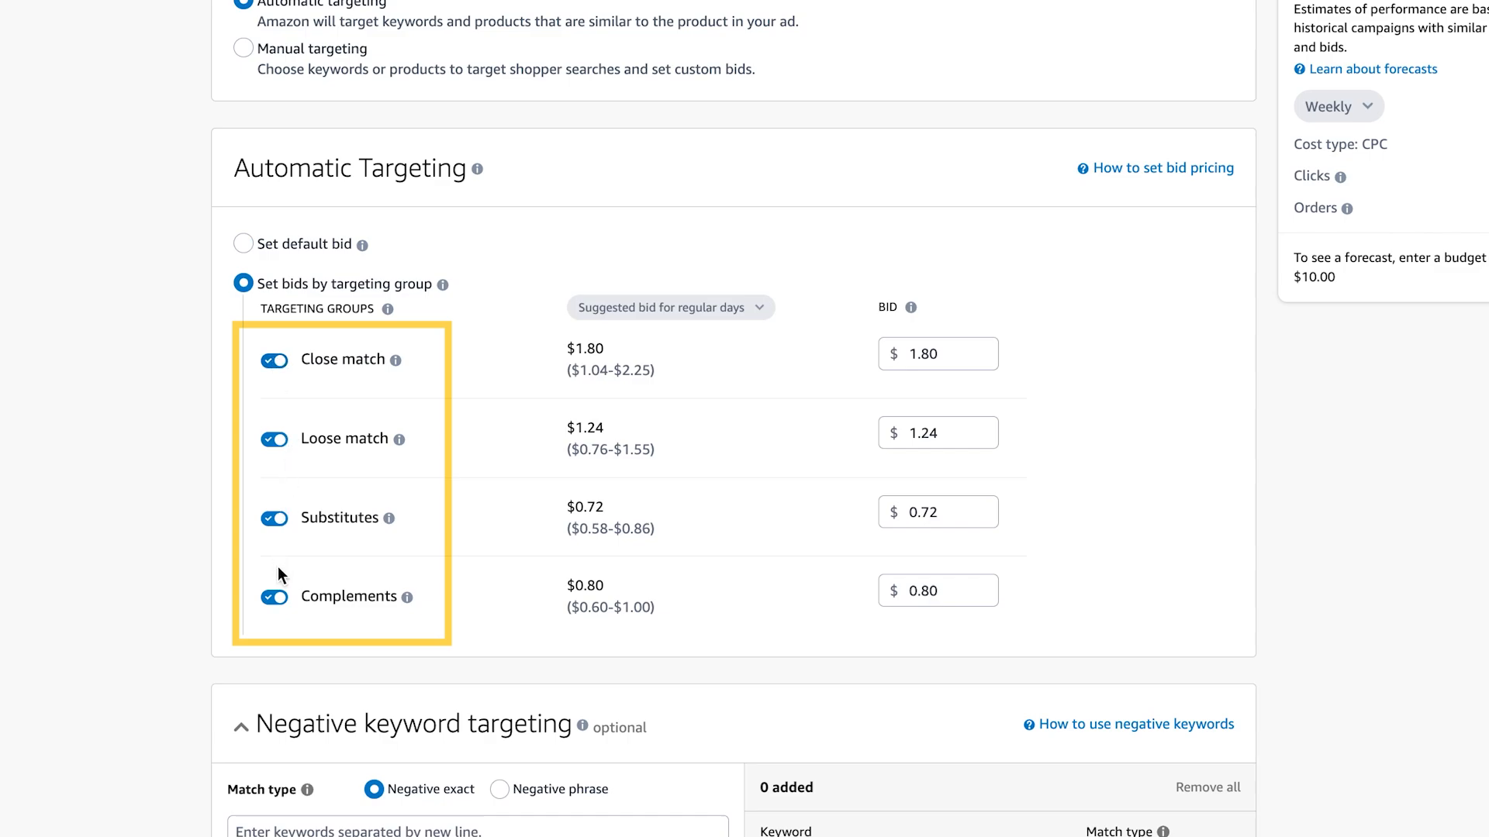
left_click(273, 439)
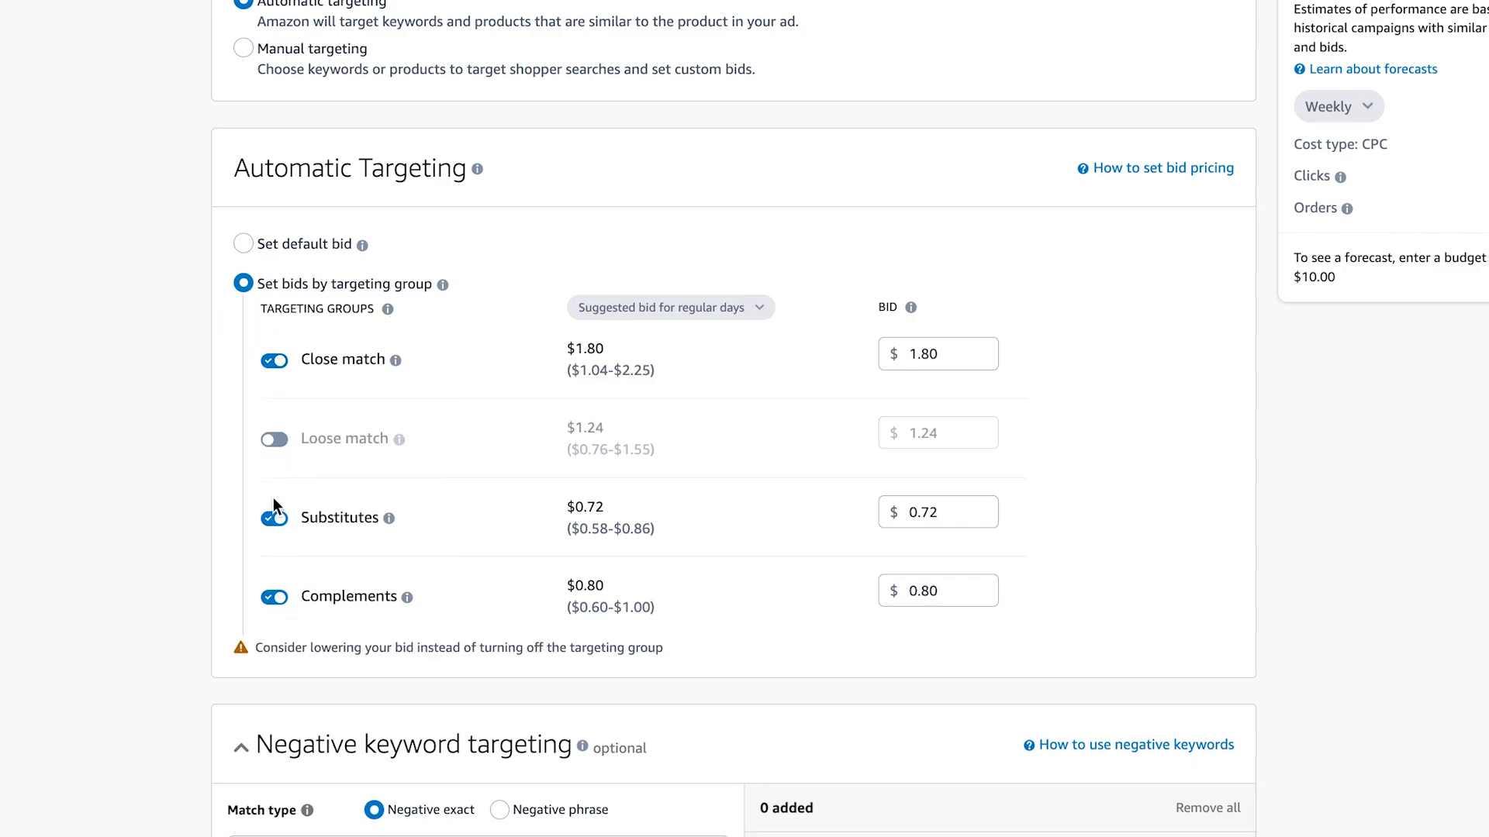
left_click(274, 517)
left_click(273, 597)
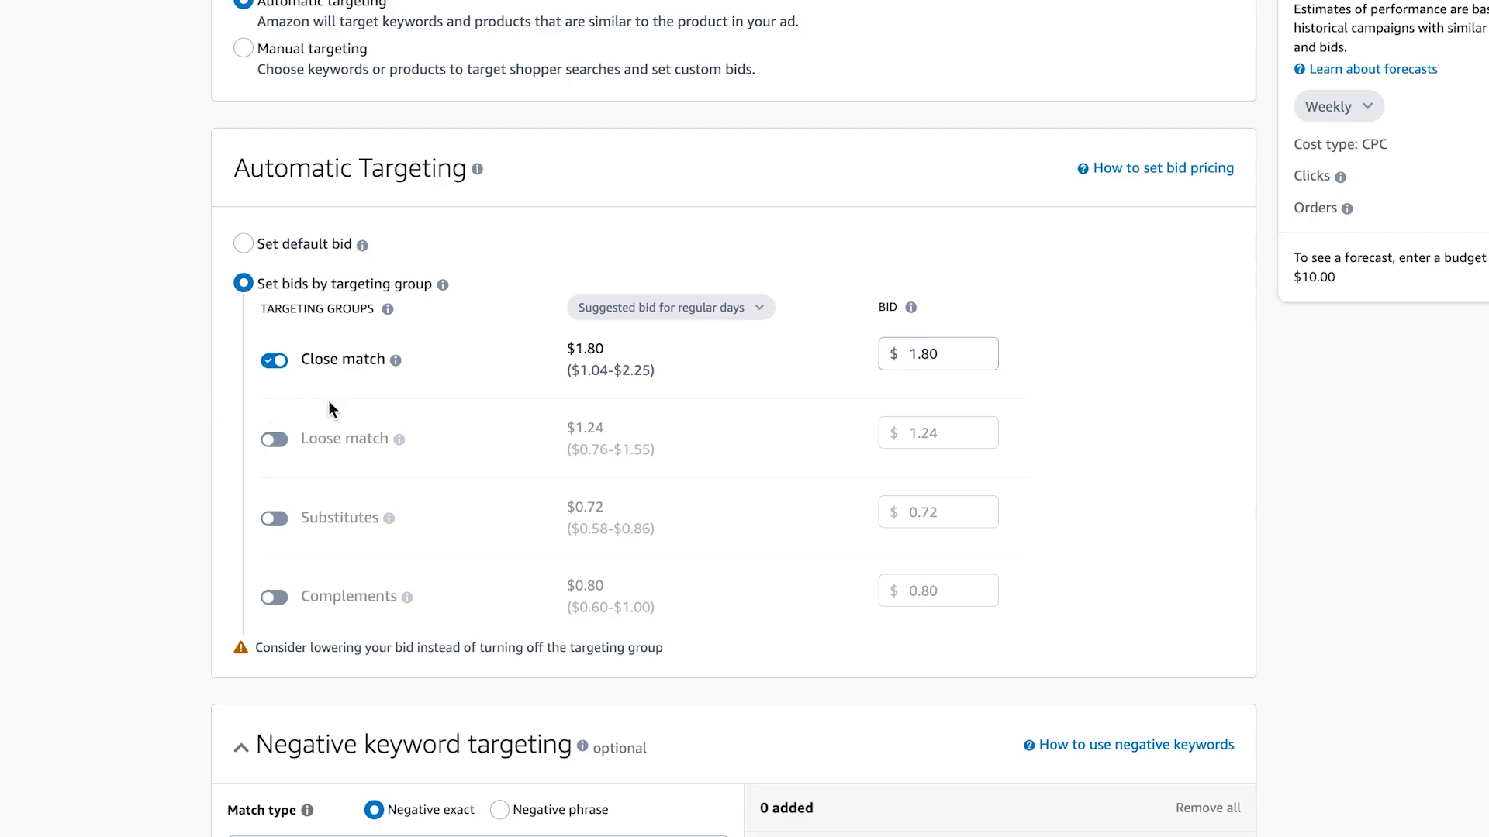
Step: Read the explanations of the Close match, Loose match and Substitutes groups and review the automatic targeting settings
mouse_move(396, 363)
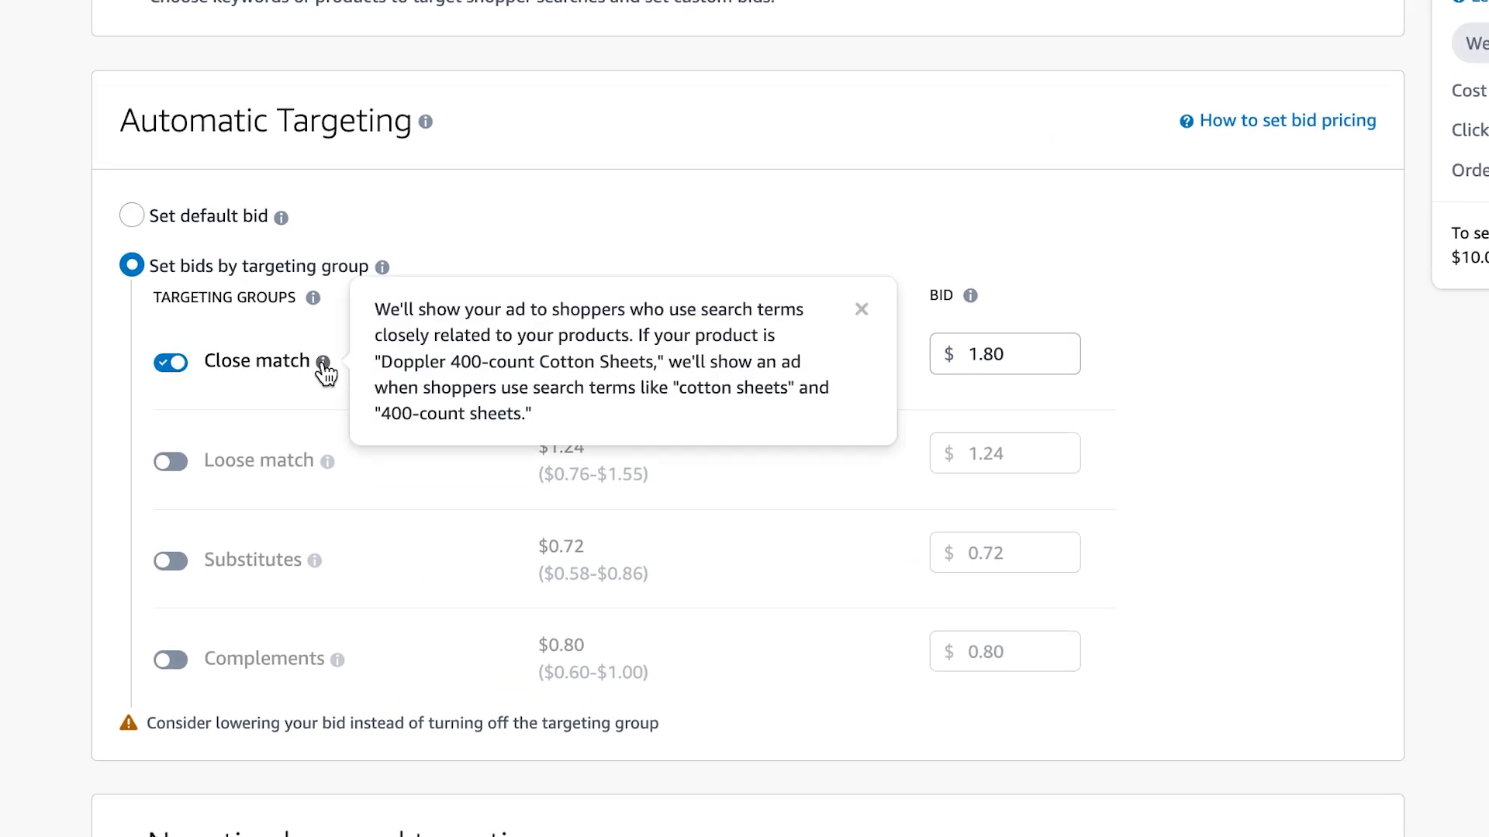
mouse_move(328, 474)
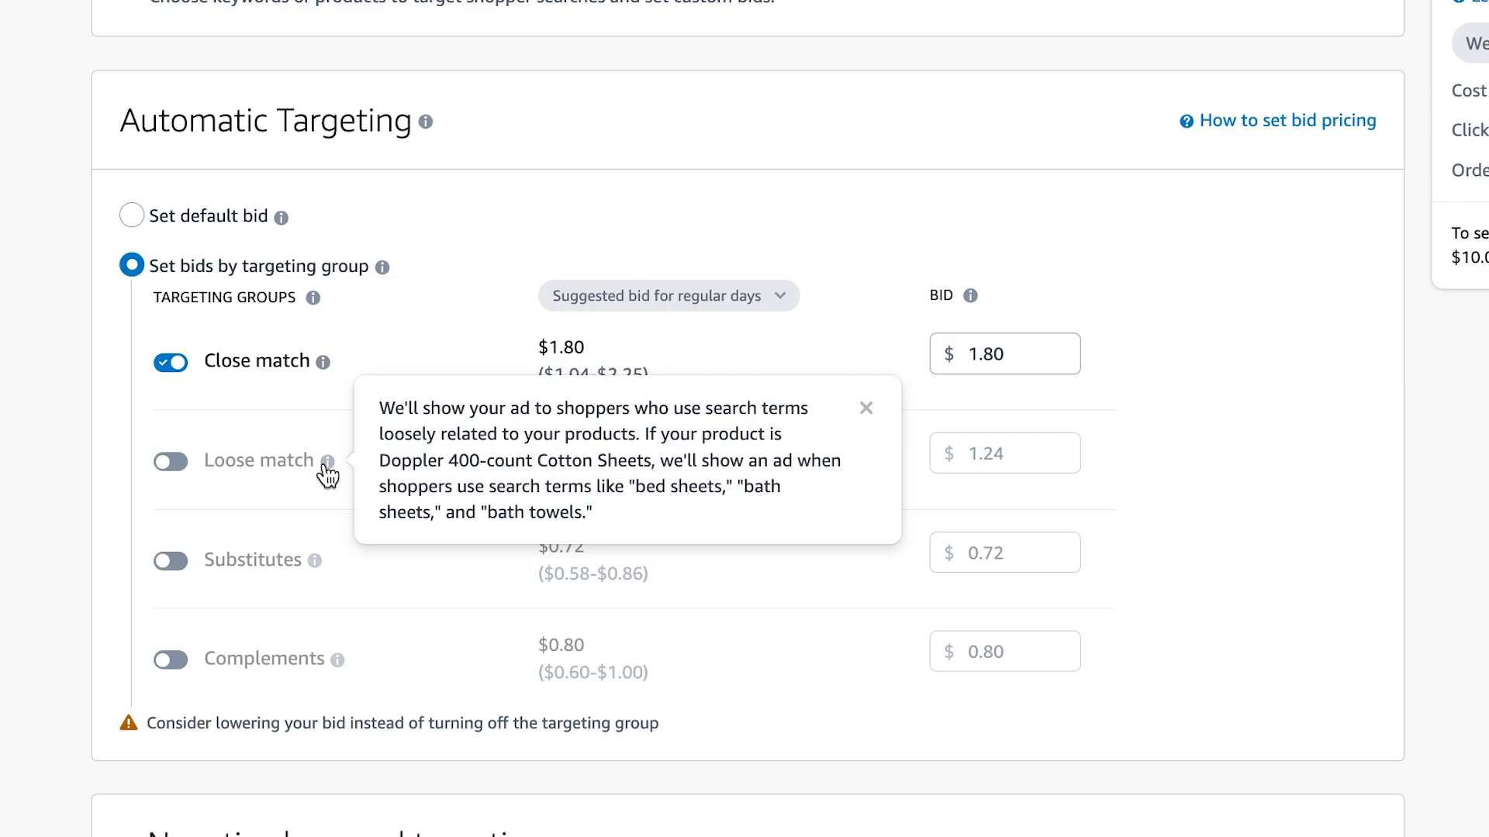
mouse_move(320, 563)
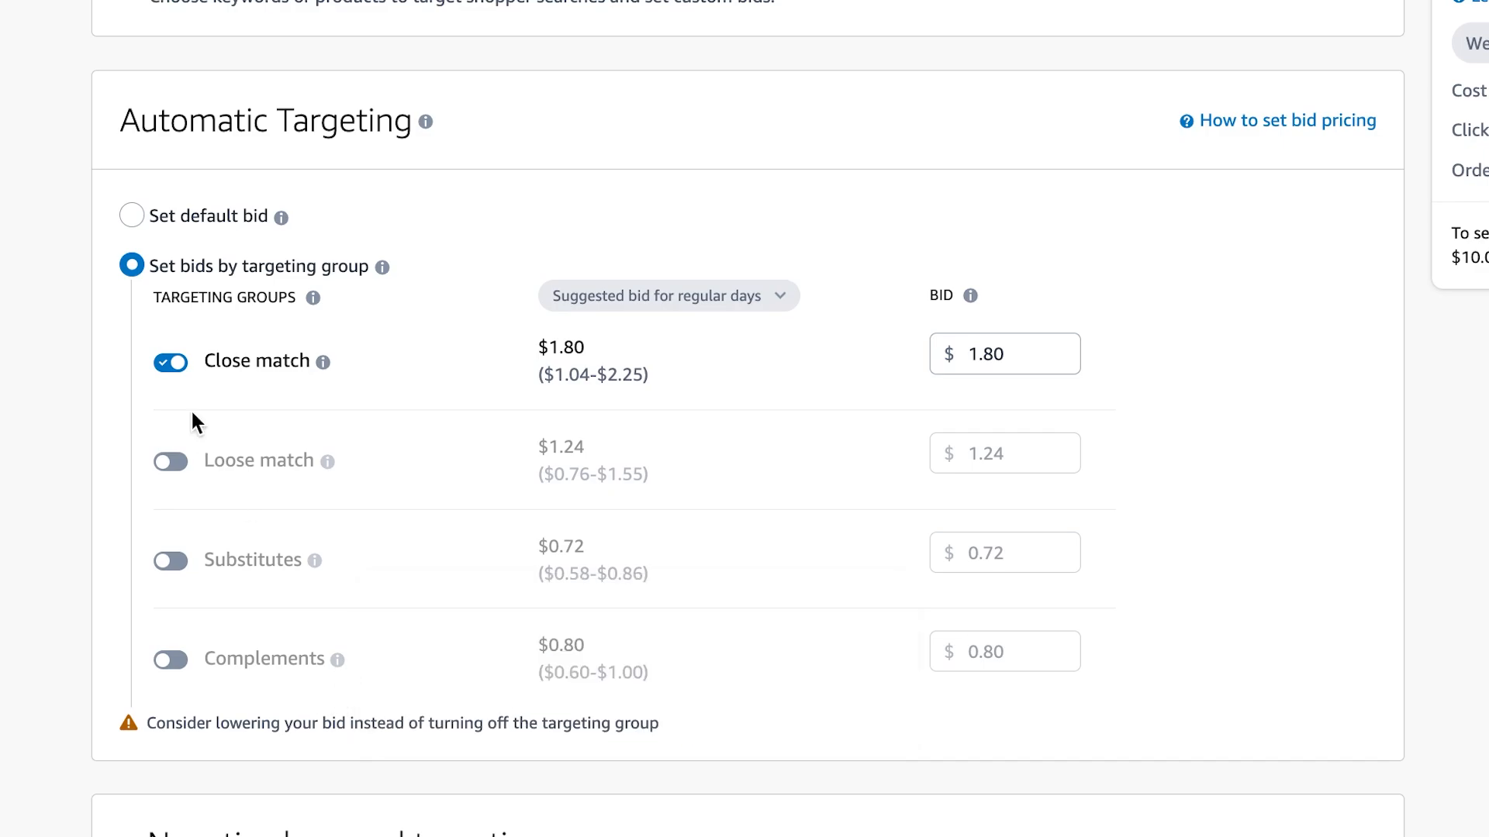
scroll(431, 310, "up", 4)
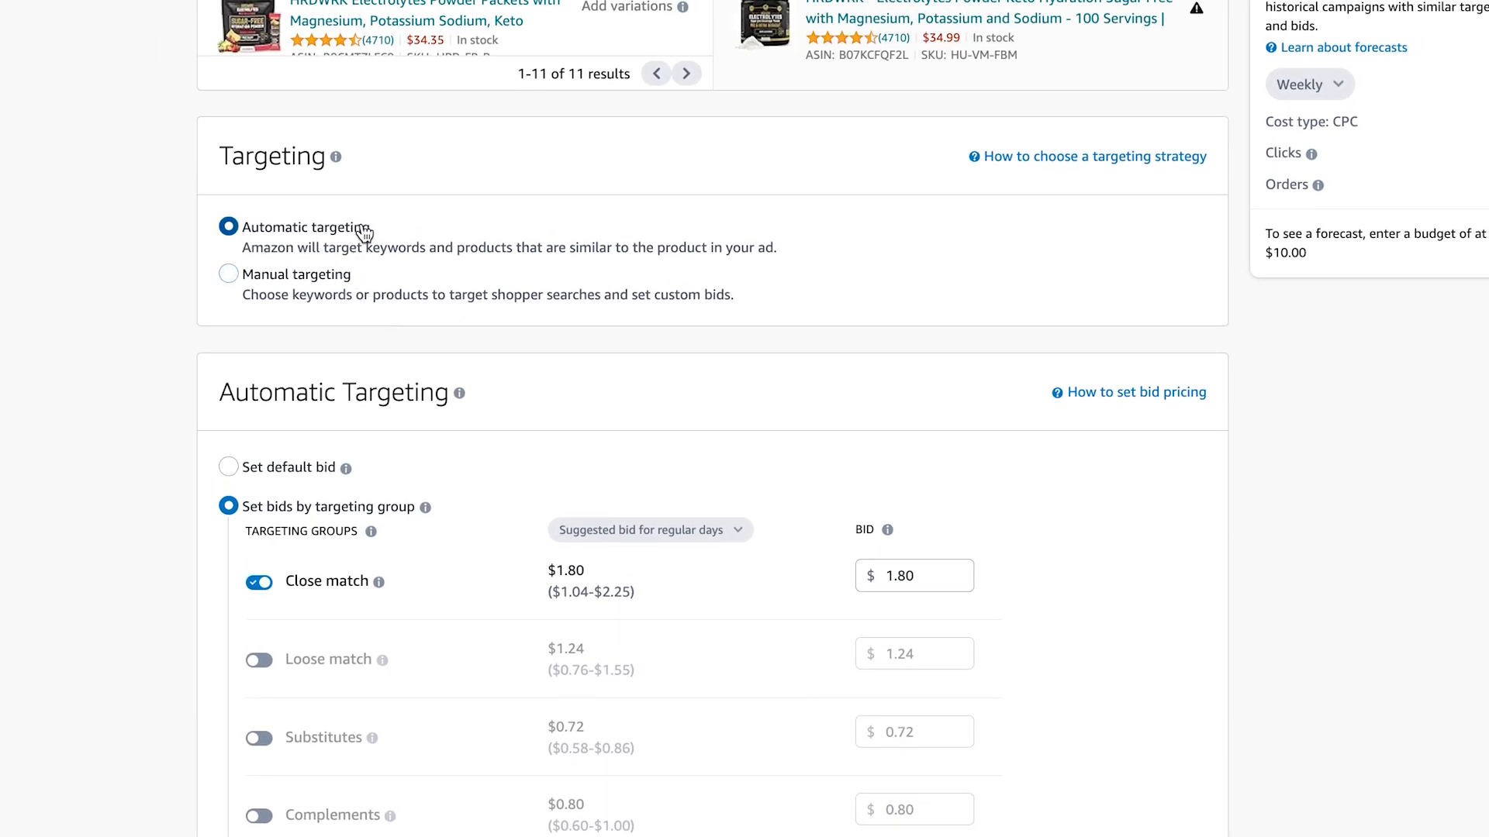
scroll(365, 233, "down", 3)
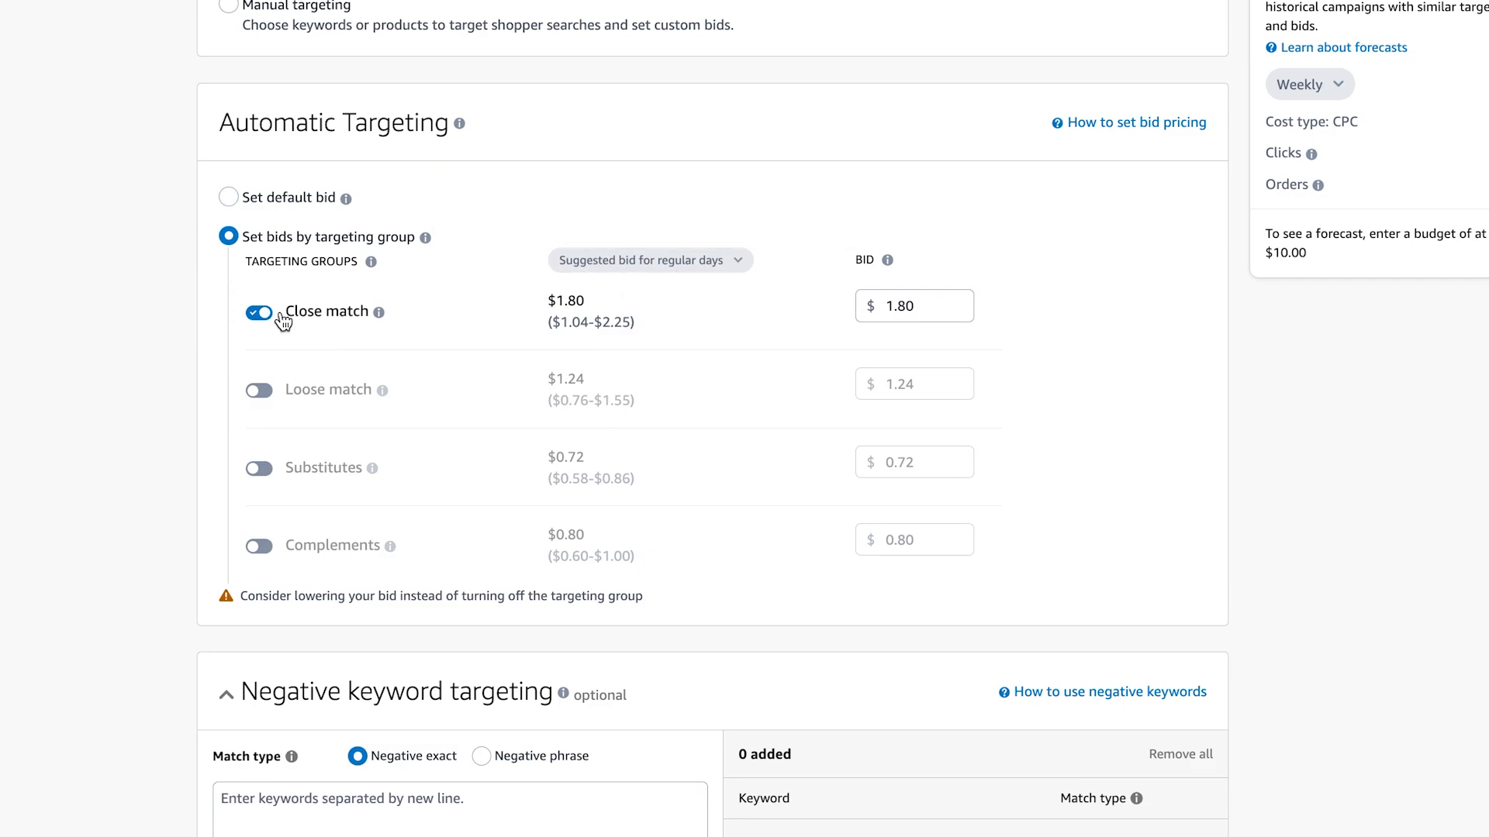
scroll(283, 320, "up", 1)
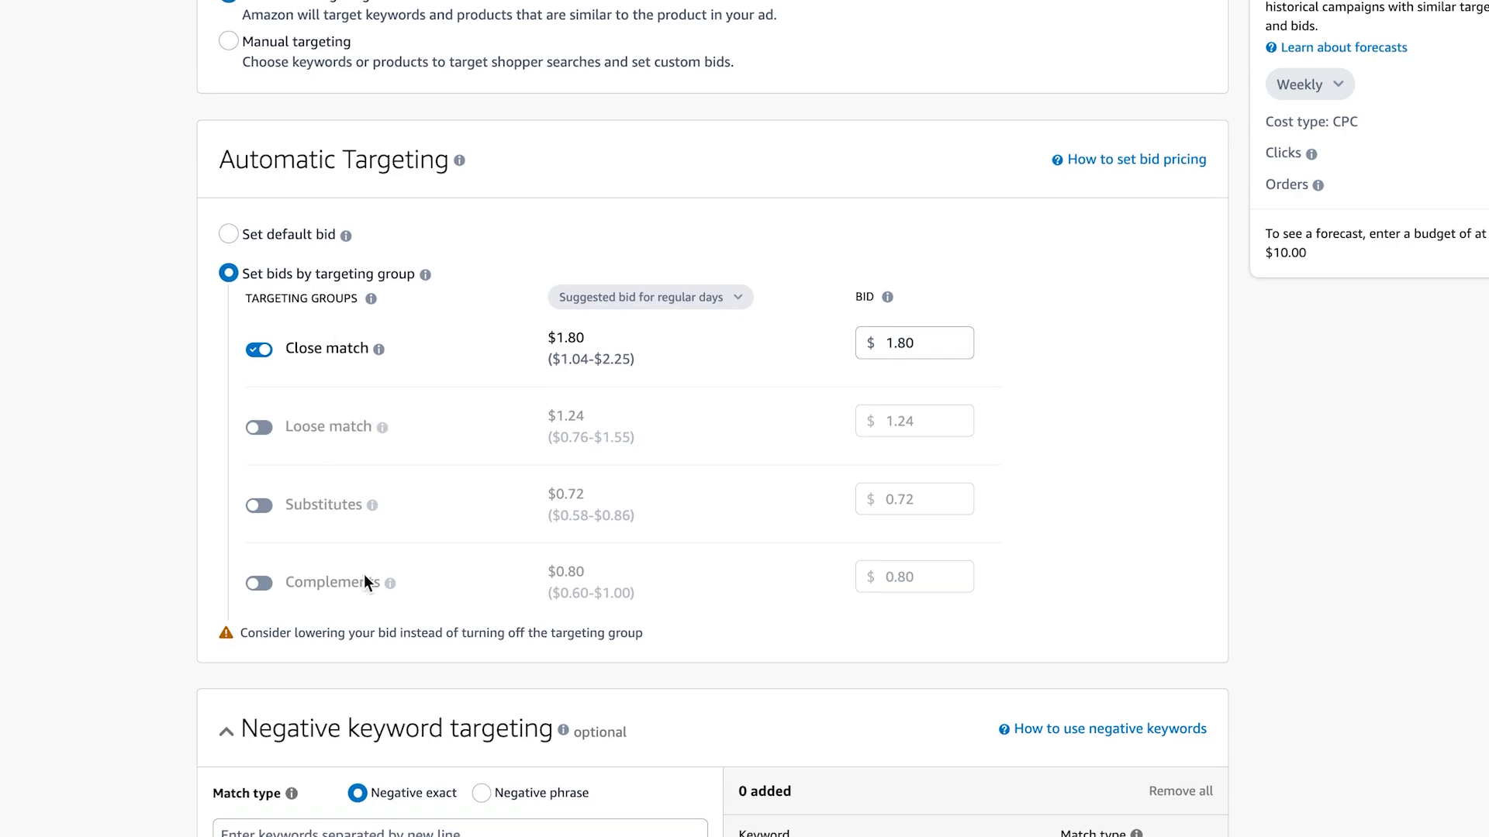
scroll(434, 379, "down", 1)
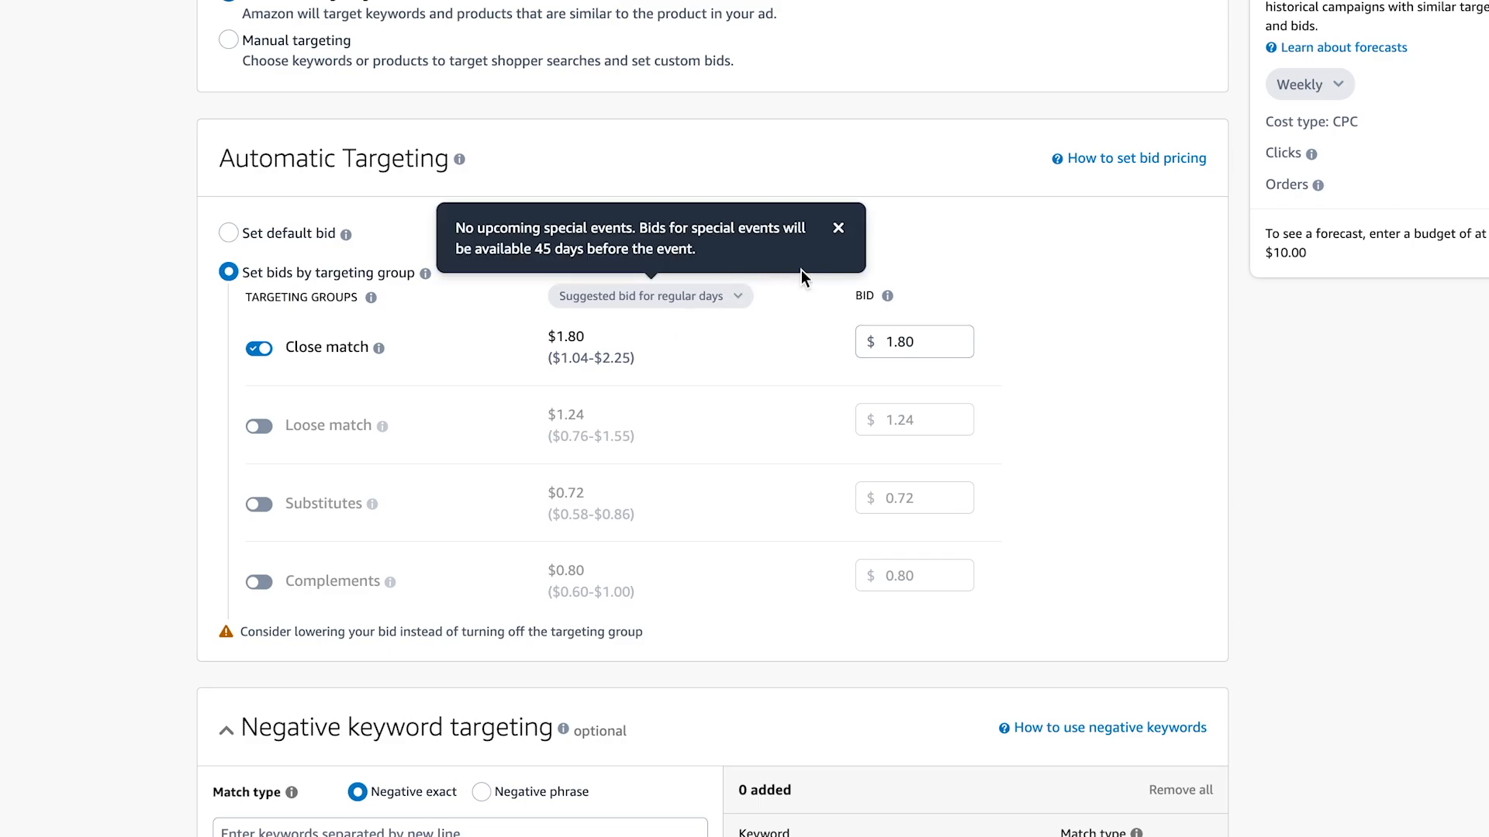
scroll(352, 555, "up", 1)
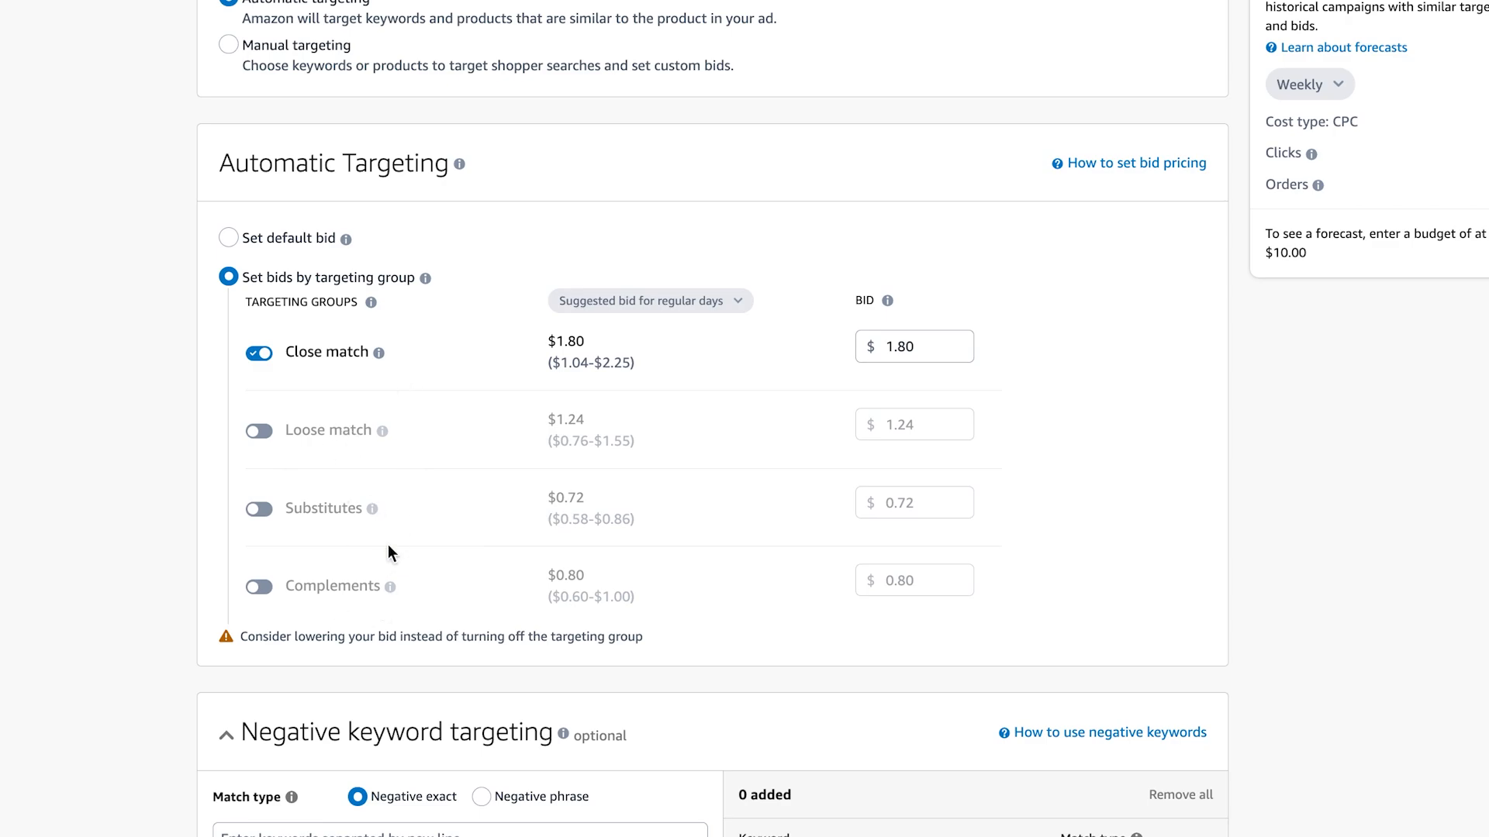
Step: Set the Close match targeting group's bid to $1.00
scroll(467, 690, "up", 1)
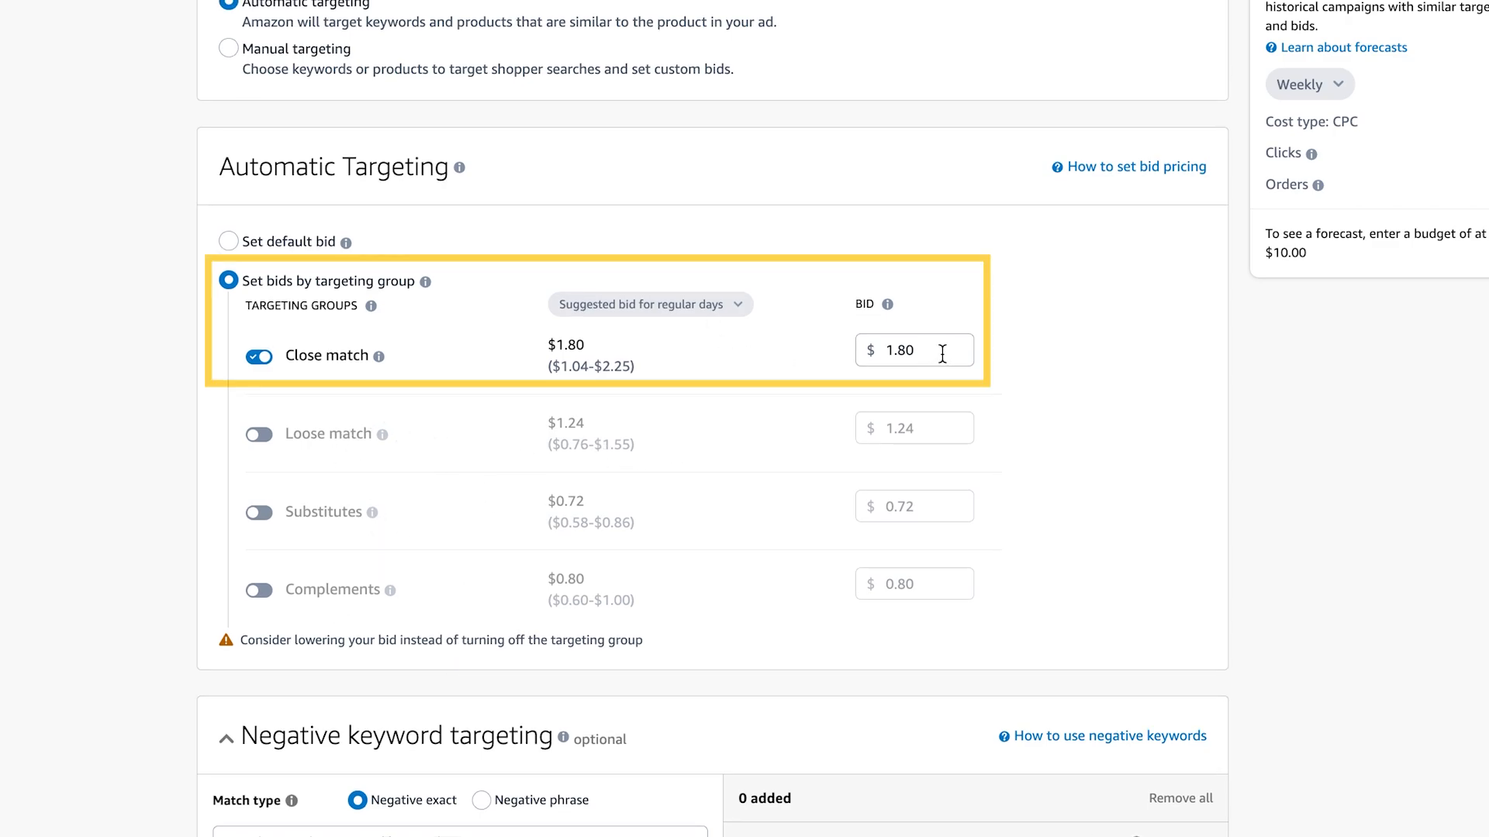
mouse_move(700, 305)
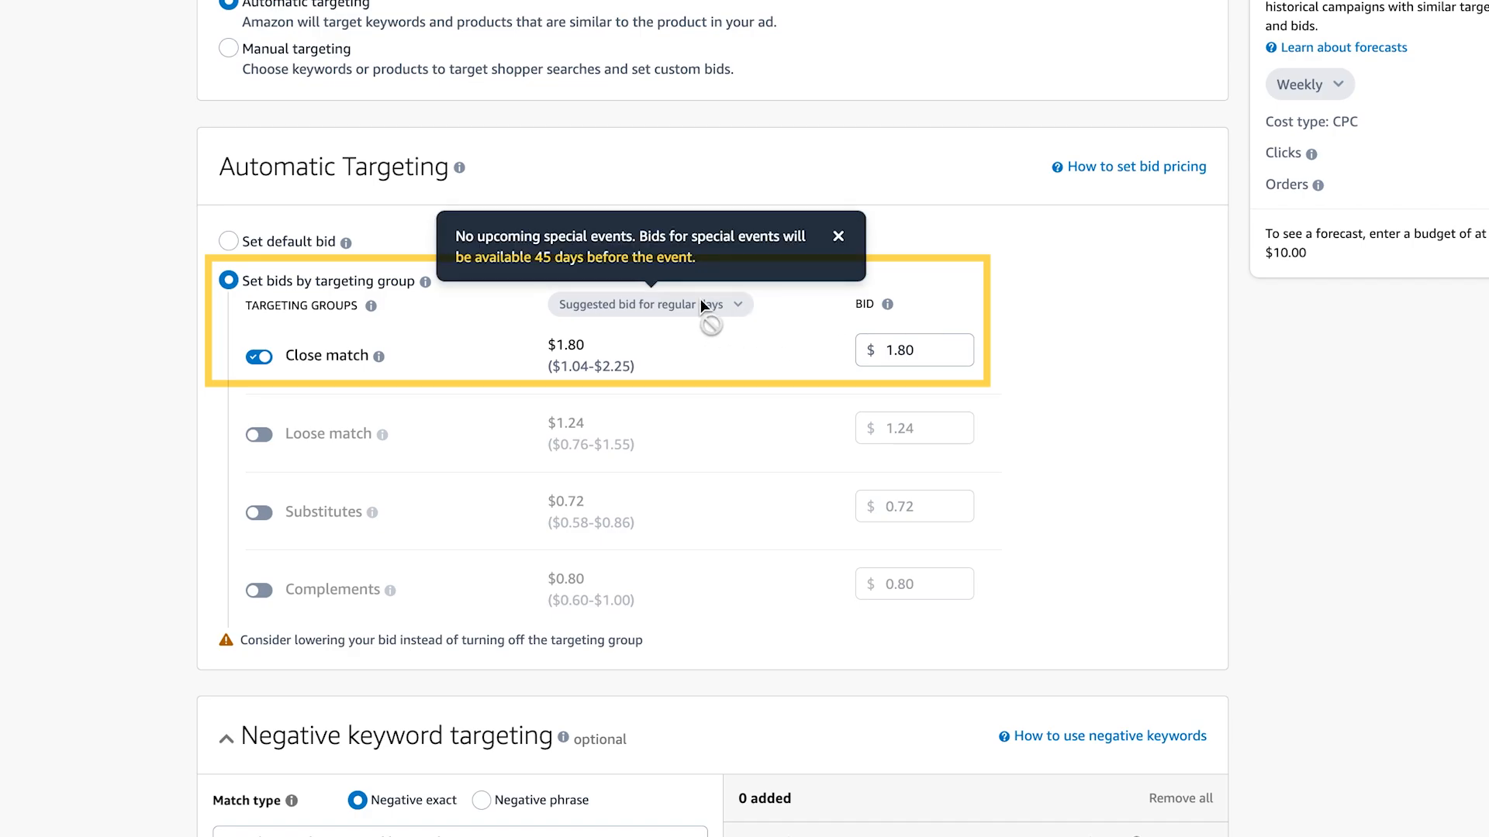
left_click(927, 360)
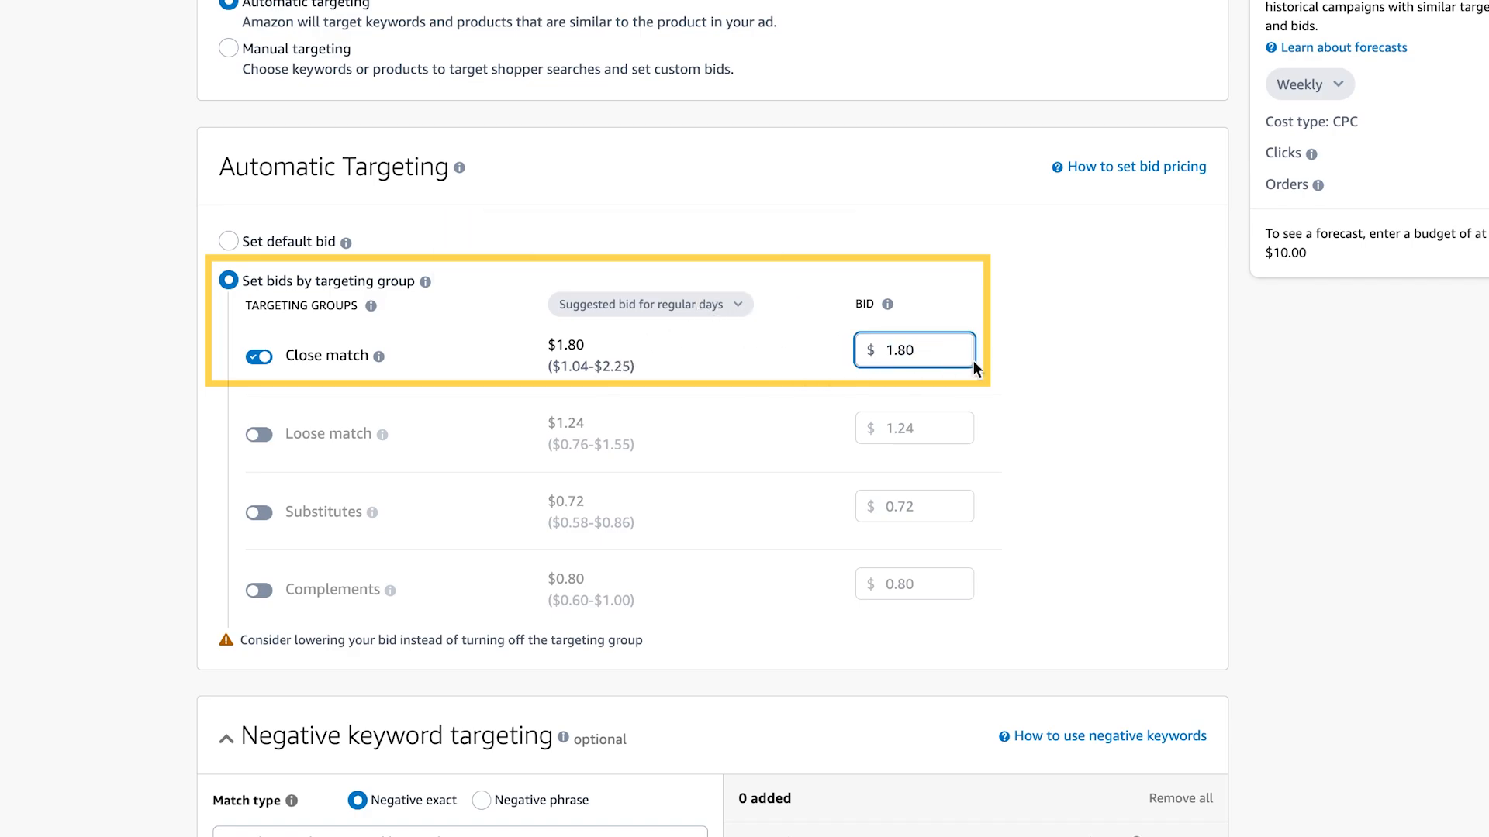
key("BackSpace")
key("BackSpace")
key("BackSpace")
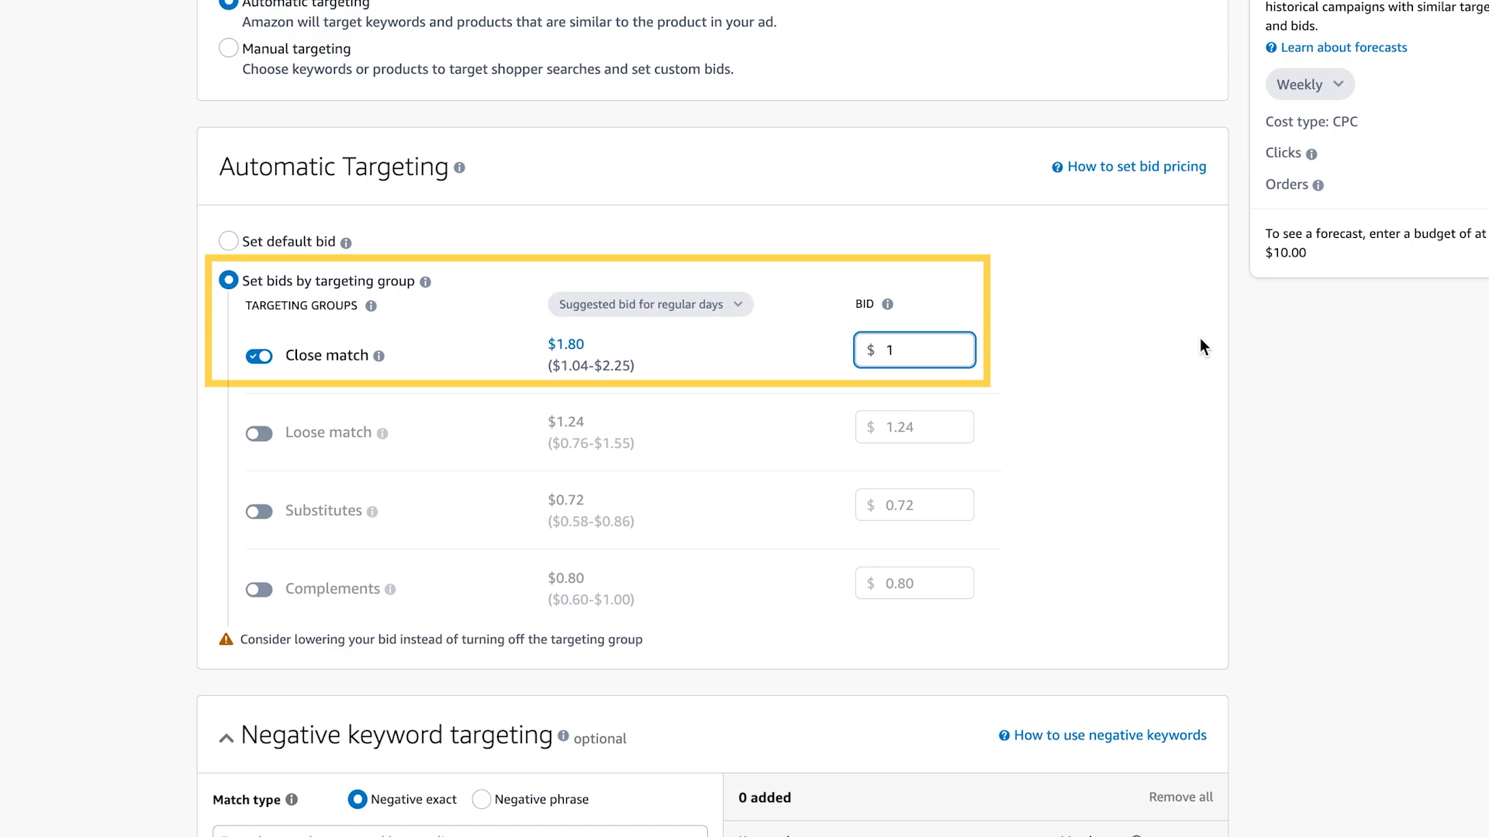
left_click(1199, 339)
Step: Set the negative keyword match type to Negative phrase and place the cursor in the empty keyword entry box
scroll(870, 315, "down", 8)
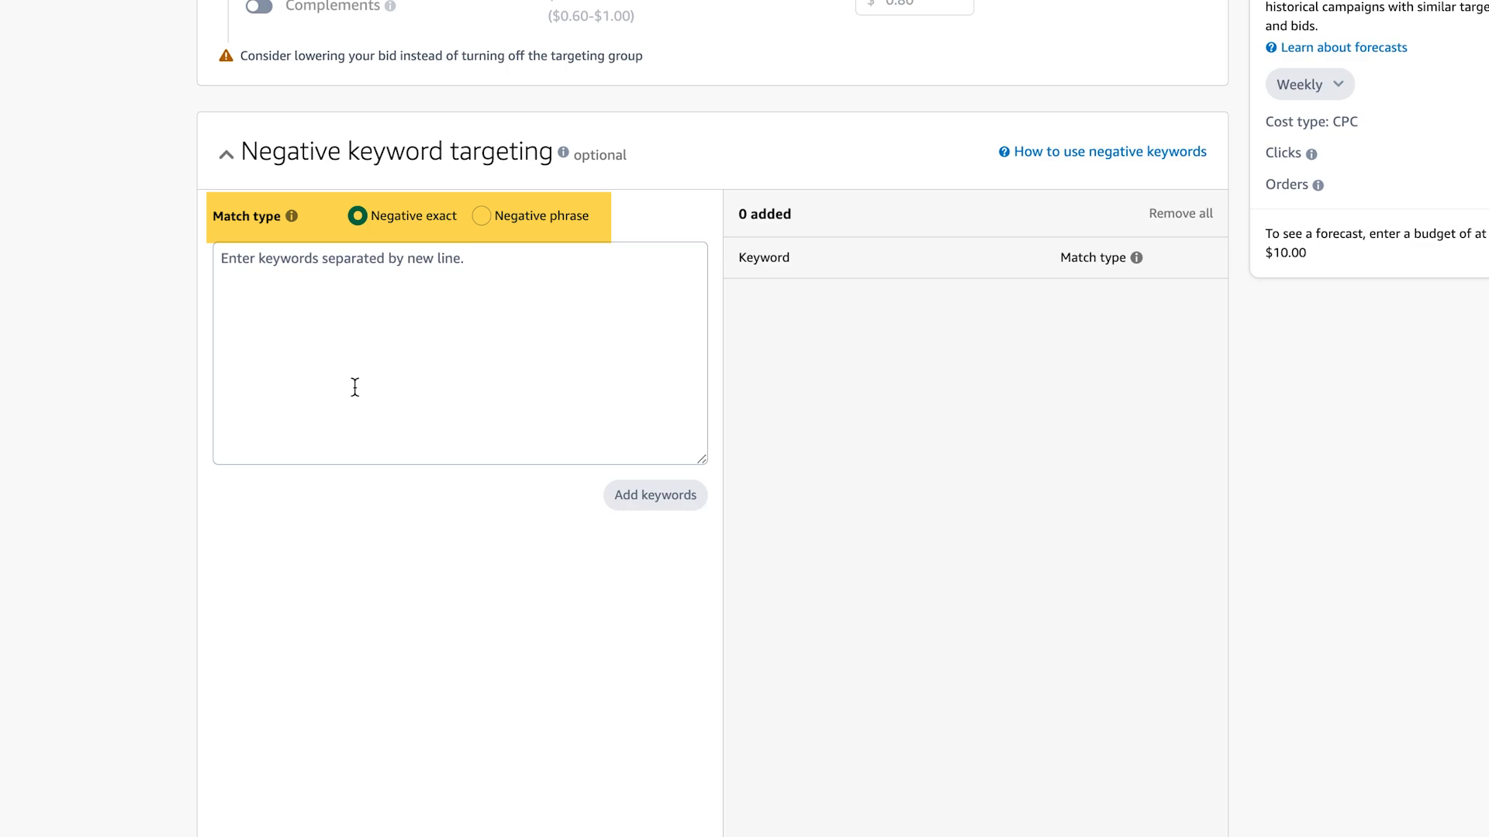
left_click(483, 217)
left_click(491, 302)
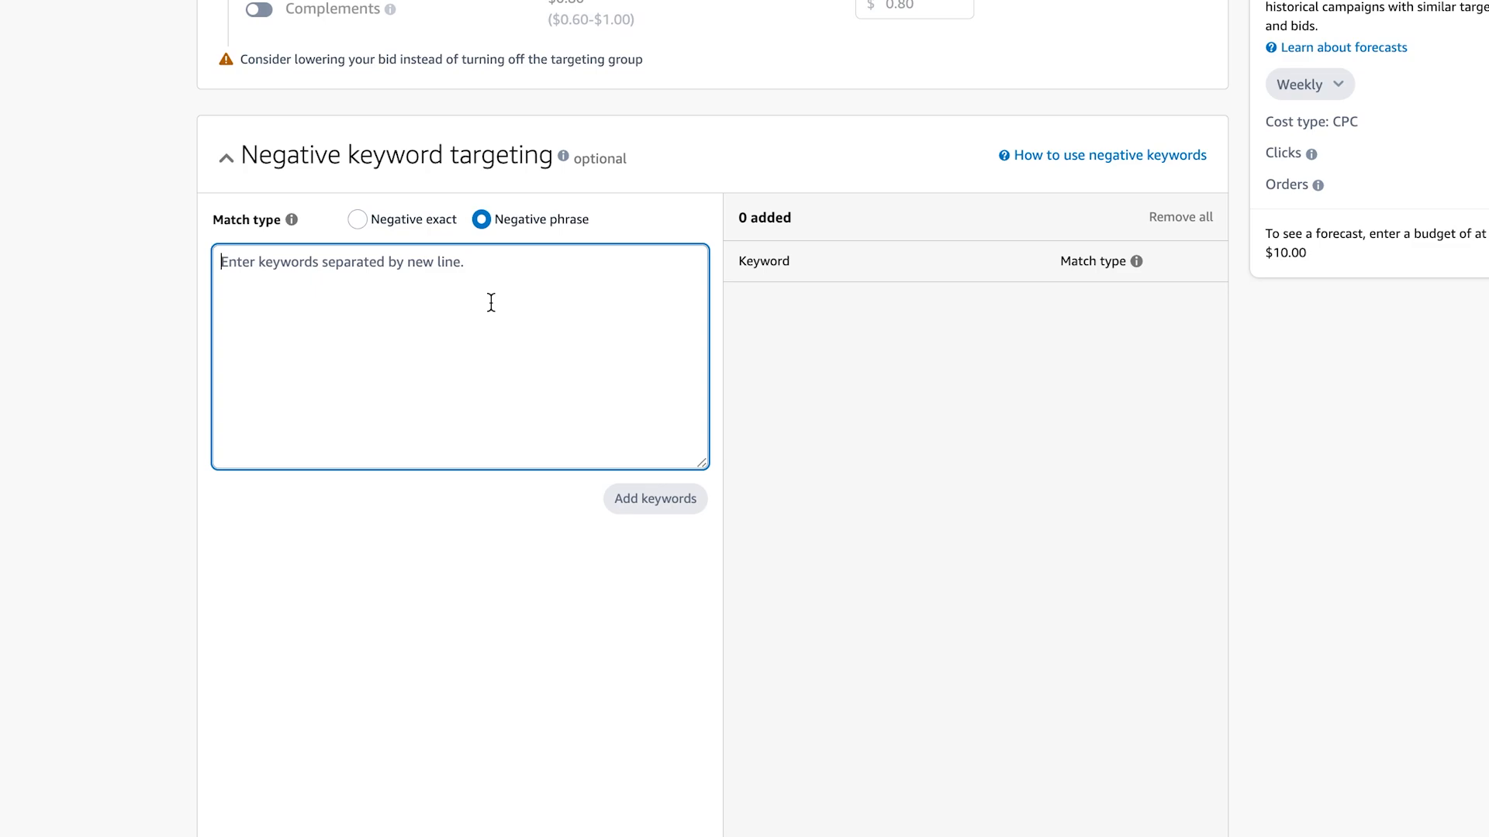
Step: Switch the campaign from automatic to manual targeting
scroll(491, 302, "up", 9)
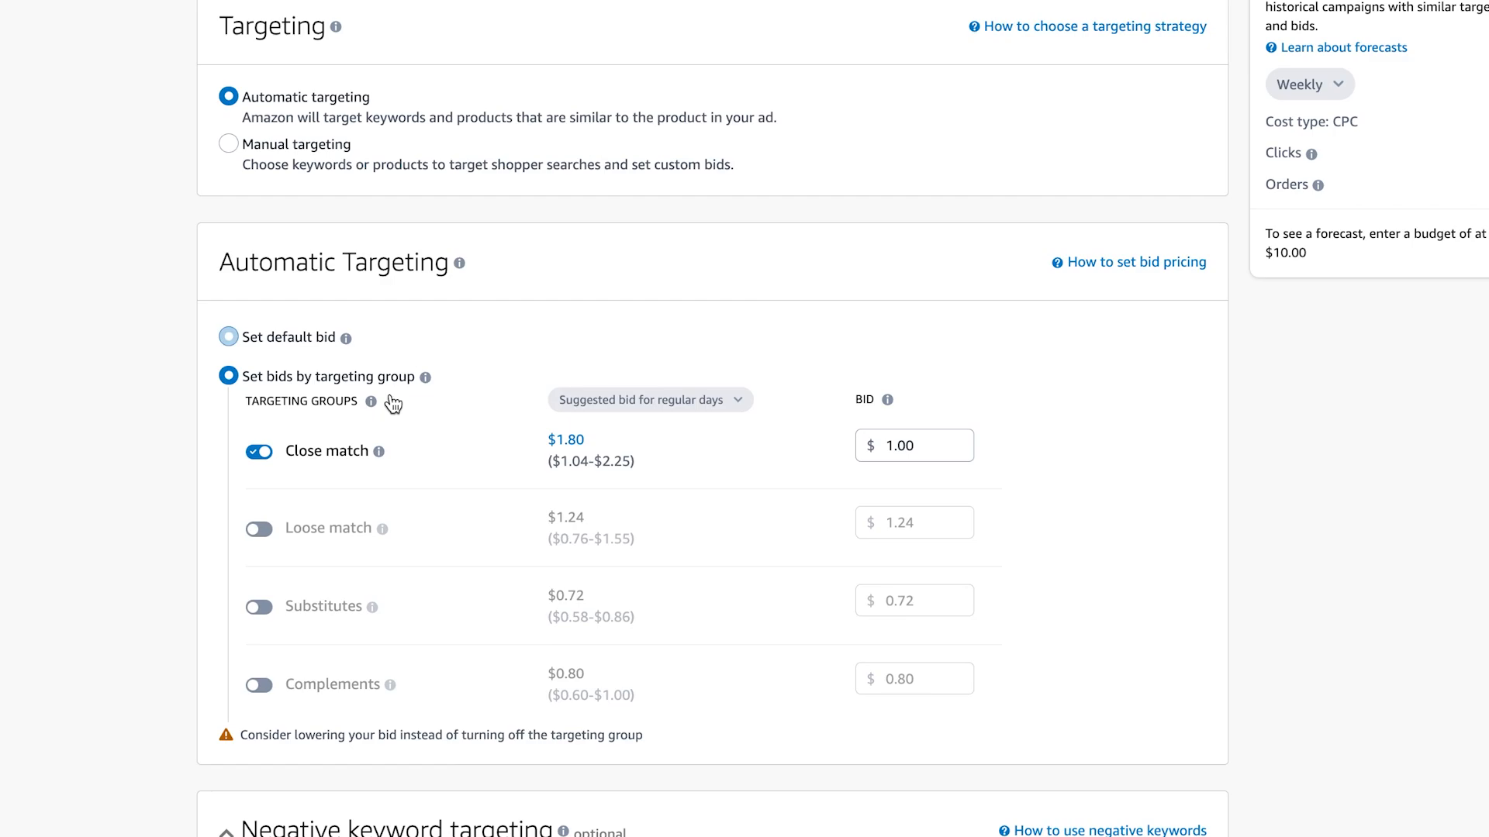
left_click(229, 147)
scroll(243, 368, "down", 1)
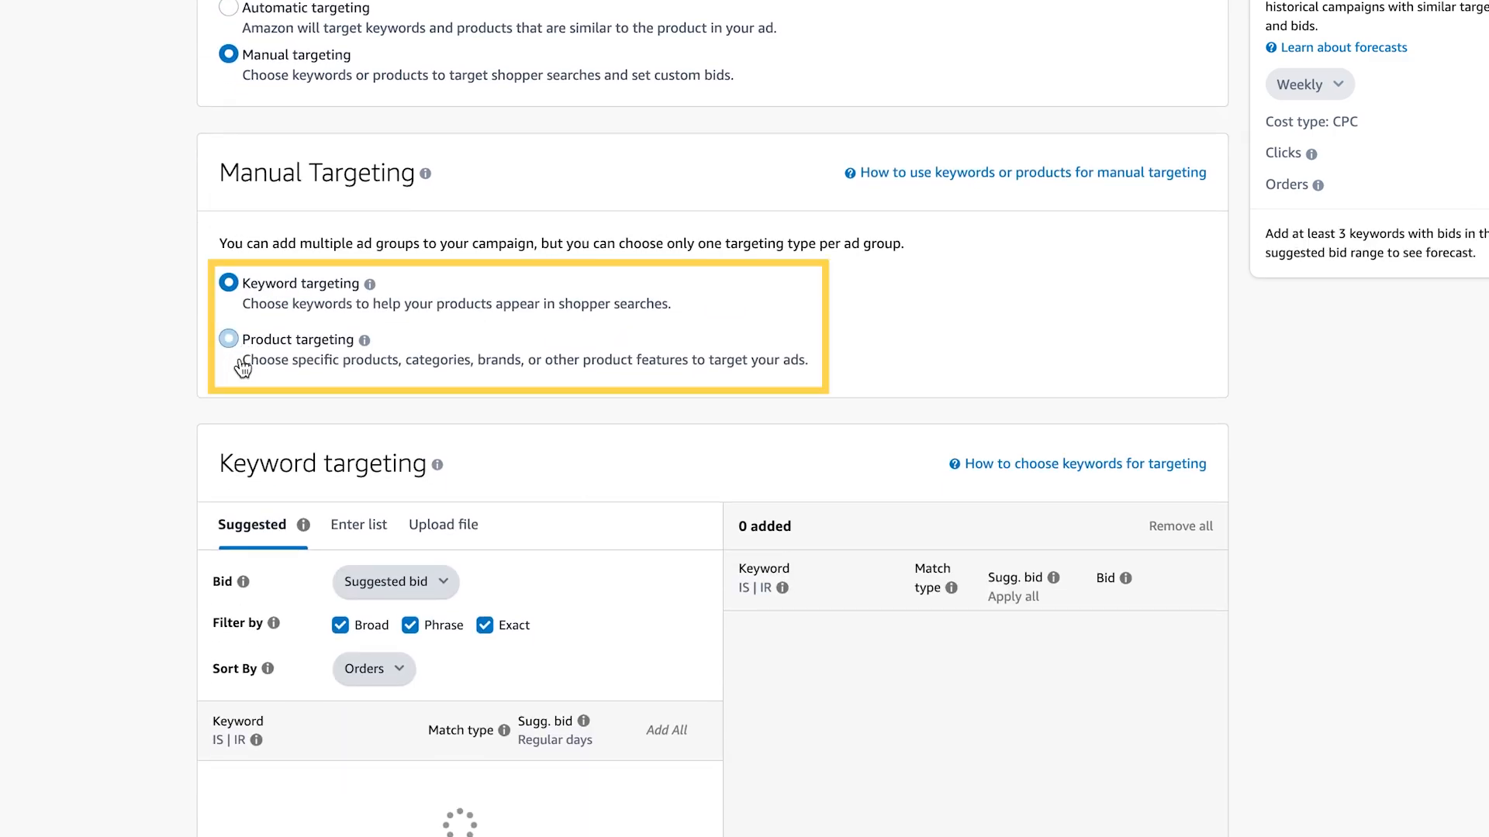
Step: Examine the suggested keywords with their match types, suggested bids, impression share and impression rank
scroll(242, 361, "down", 5)
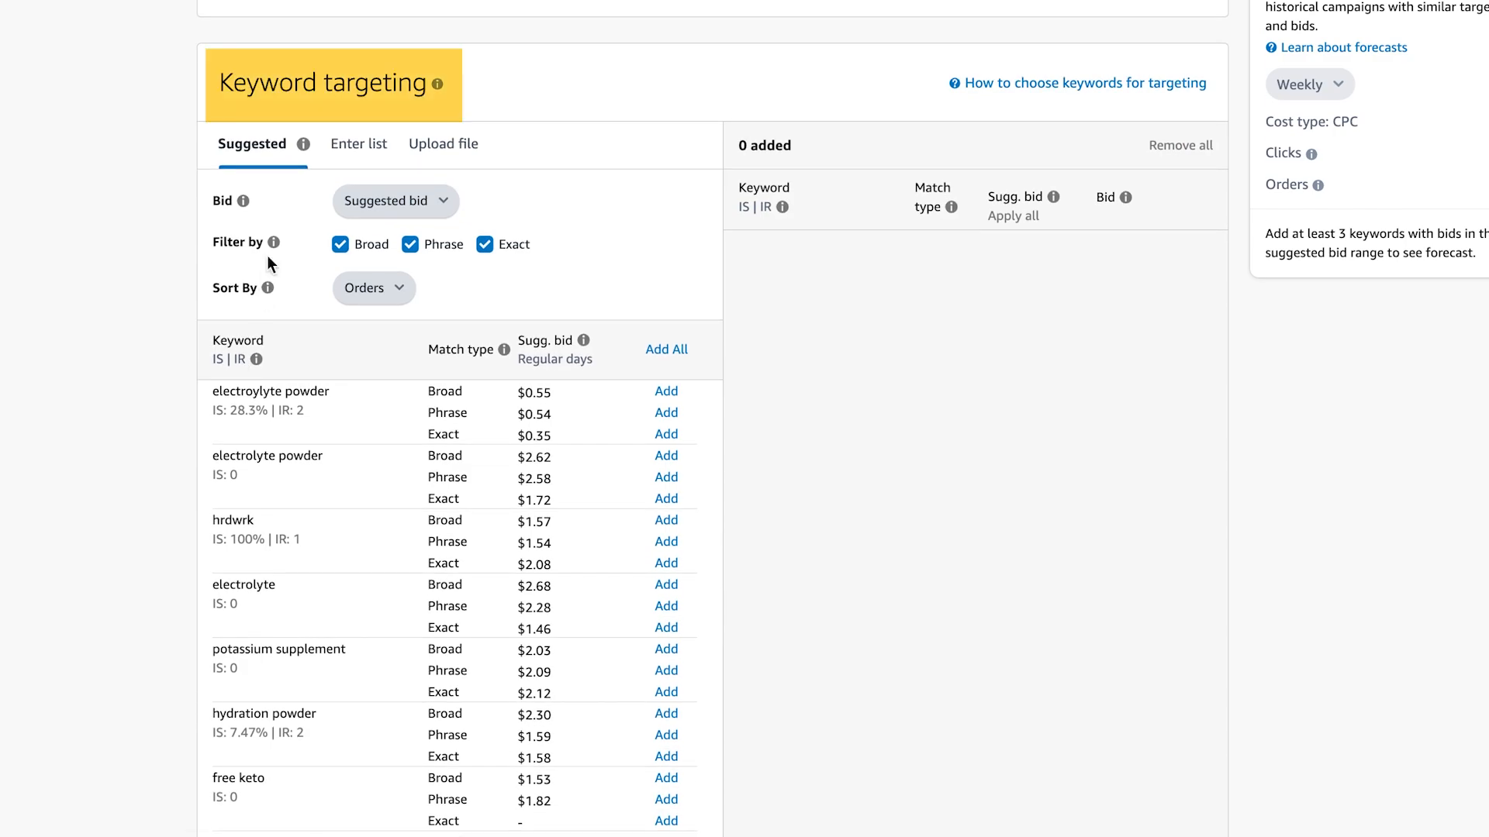
scroll(151, 341, "down", 2)
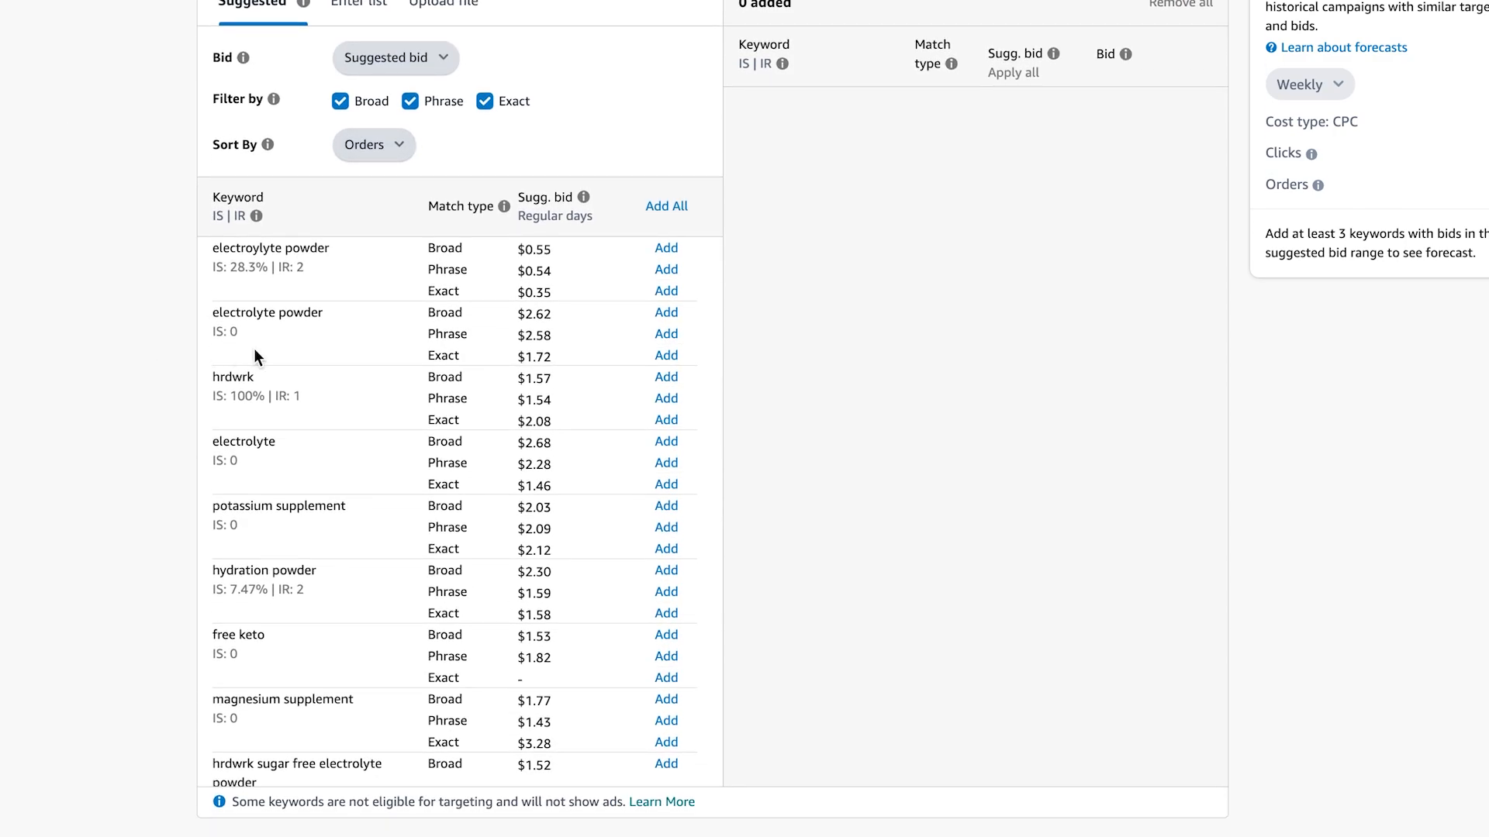
scroll(326, 338, "down", 1)
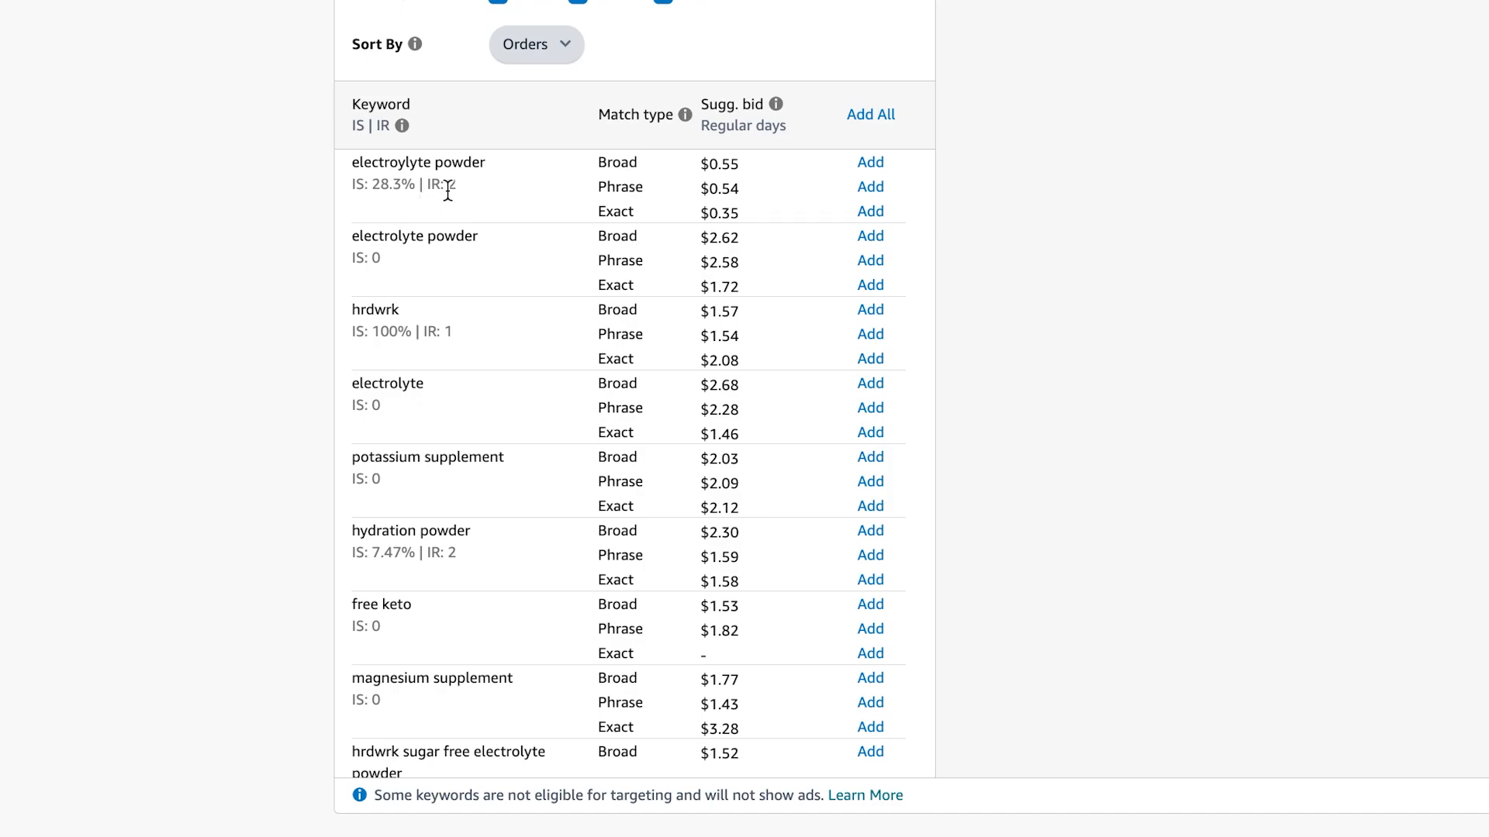
mouse_move(401, 126)
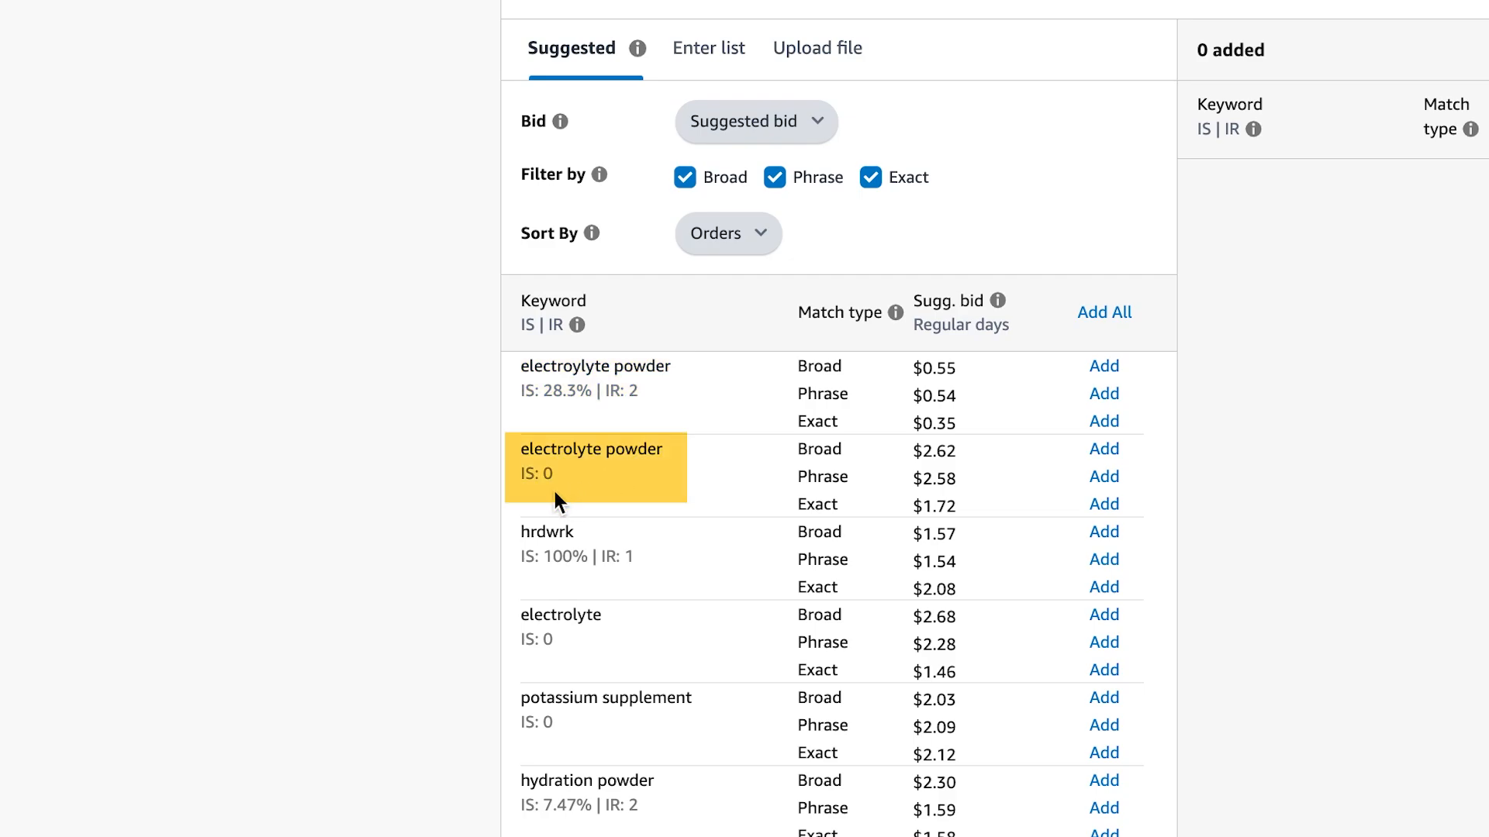
scroll(556, 486, "down", 3)
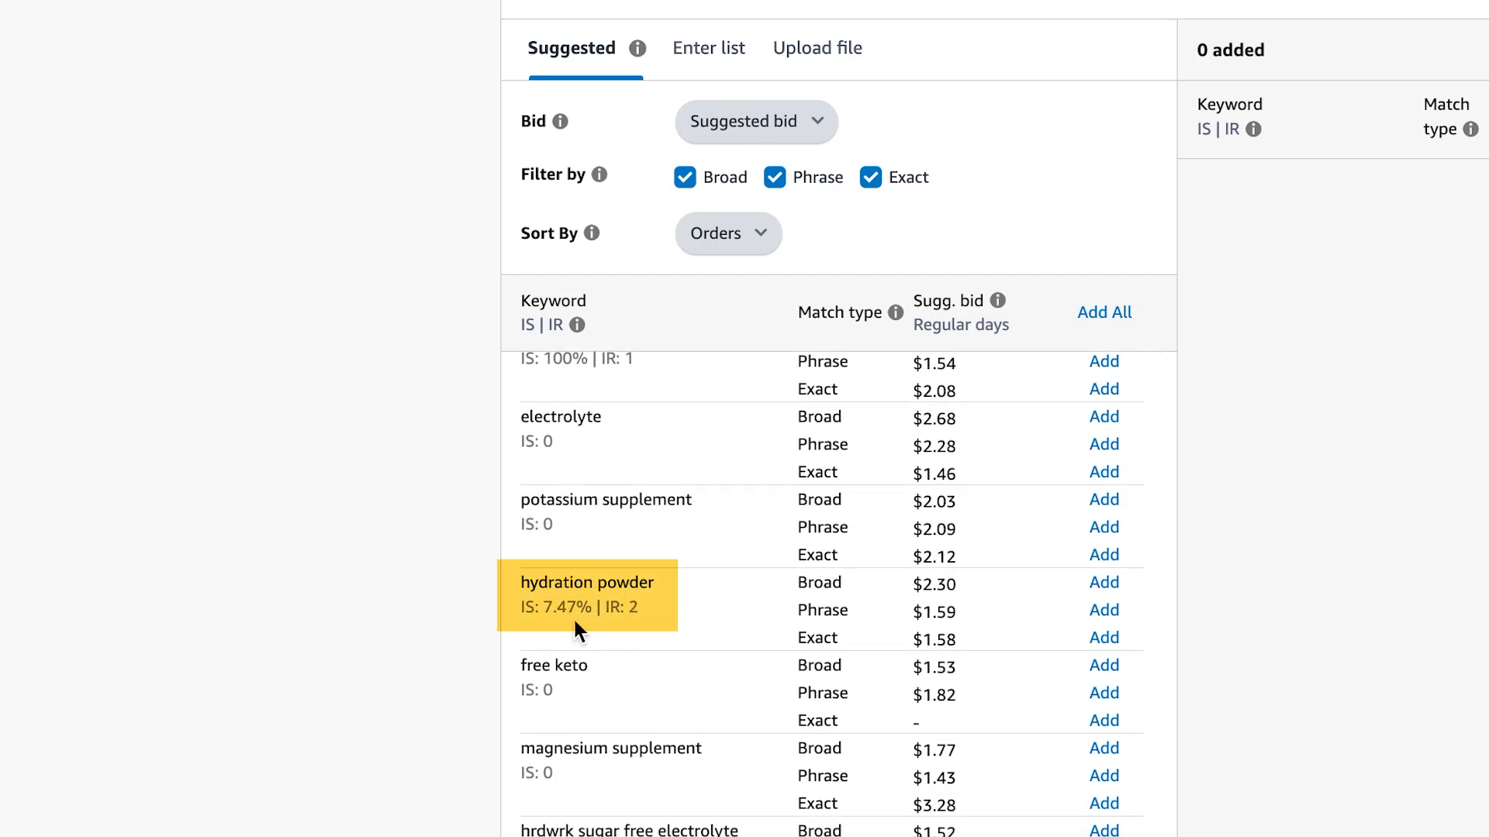
scroll(620, 616, "down", 4)
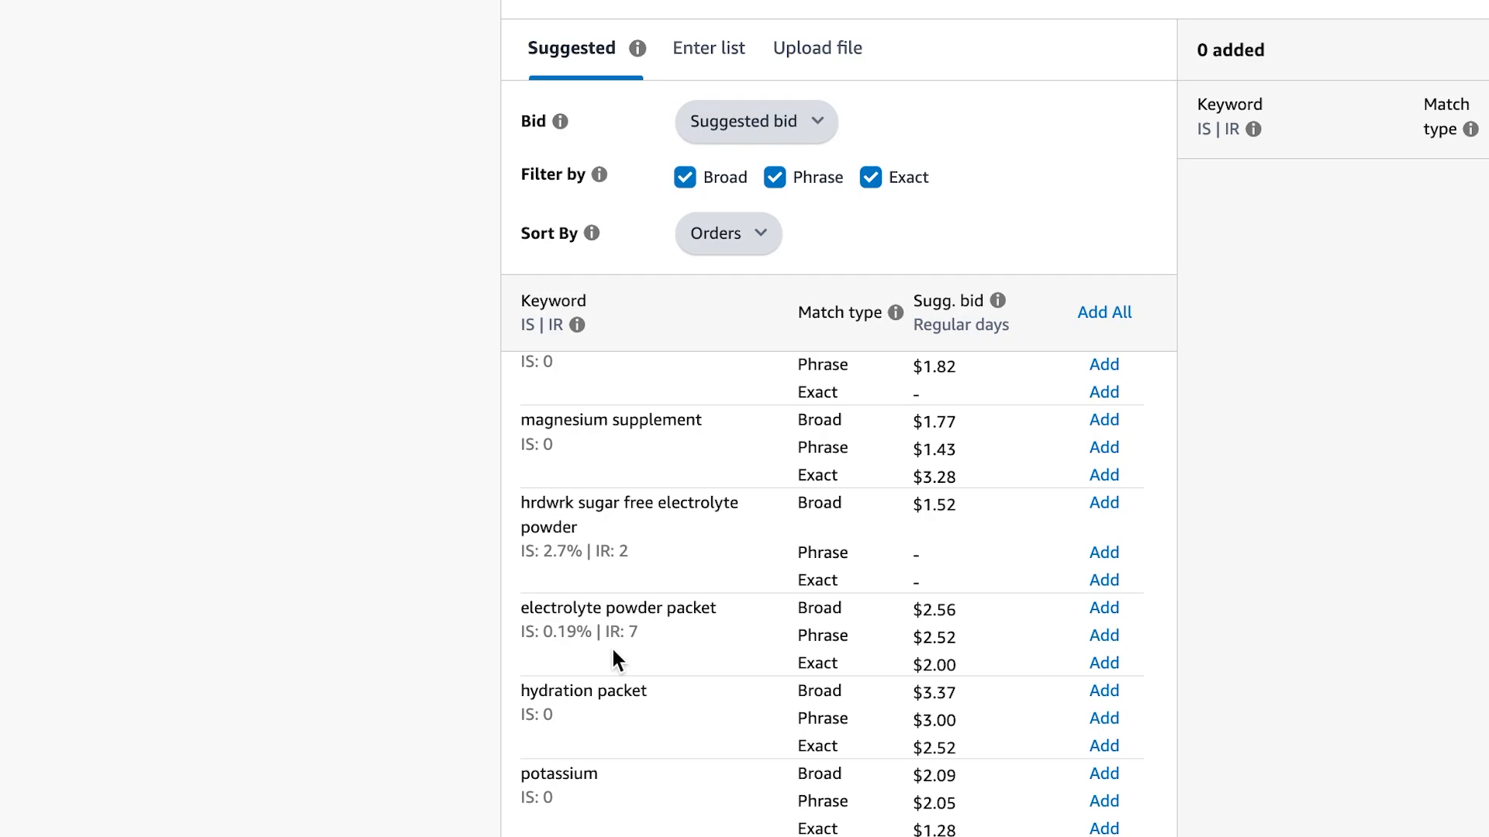
scroll(611, 645, "down", 2)
scroll(611, 645, "up", 9)
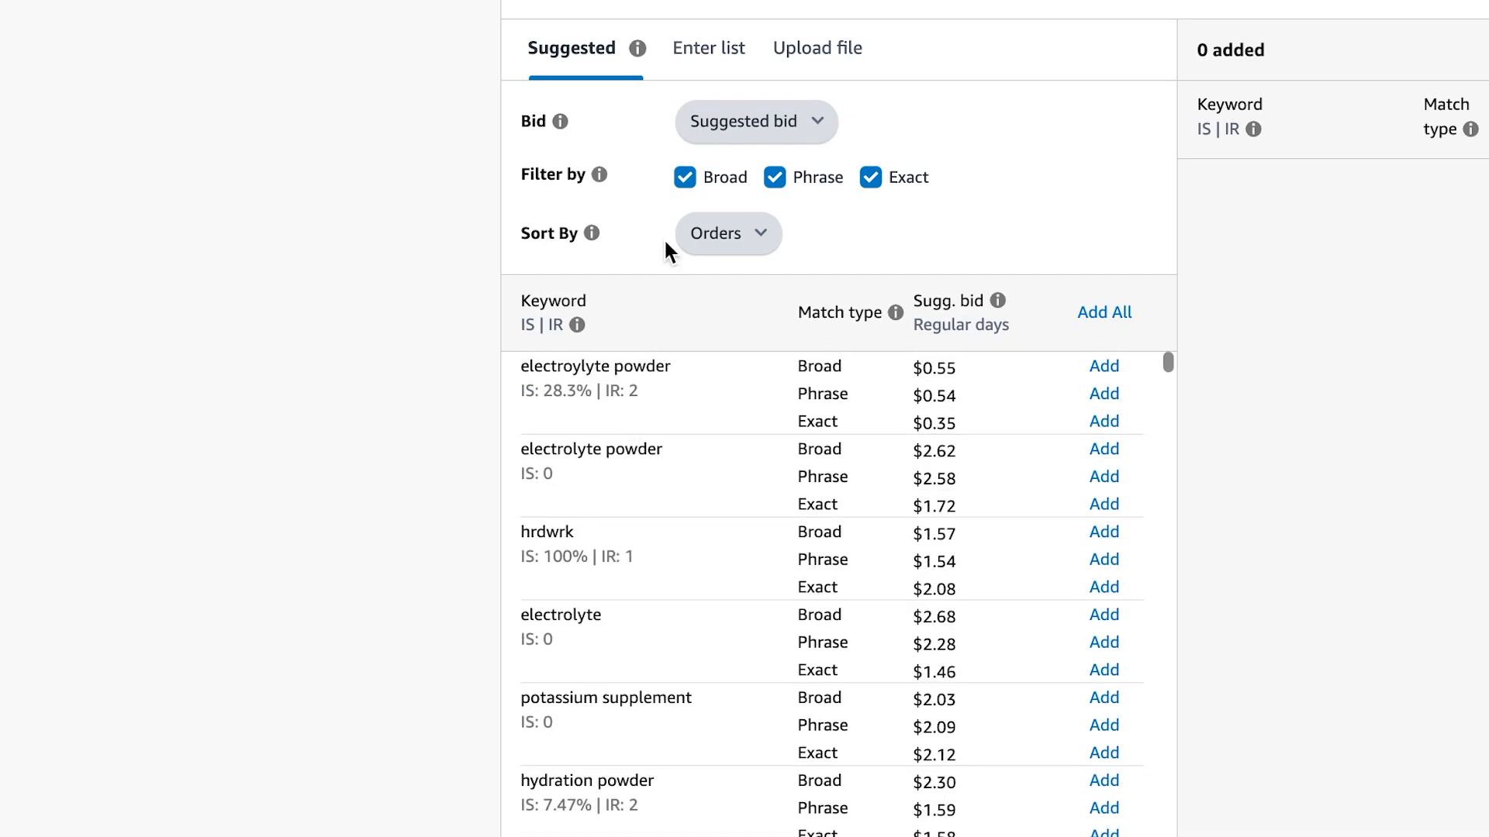
Step: Check the sorting options for the suggested keywords and filter the list to Exact match only
left_click(743, 234)
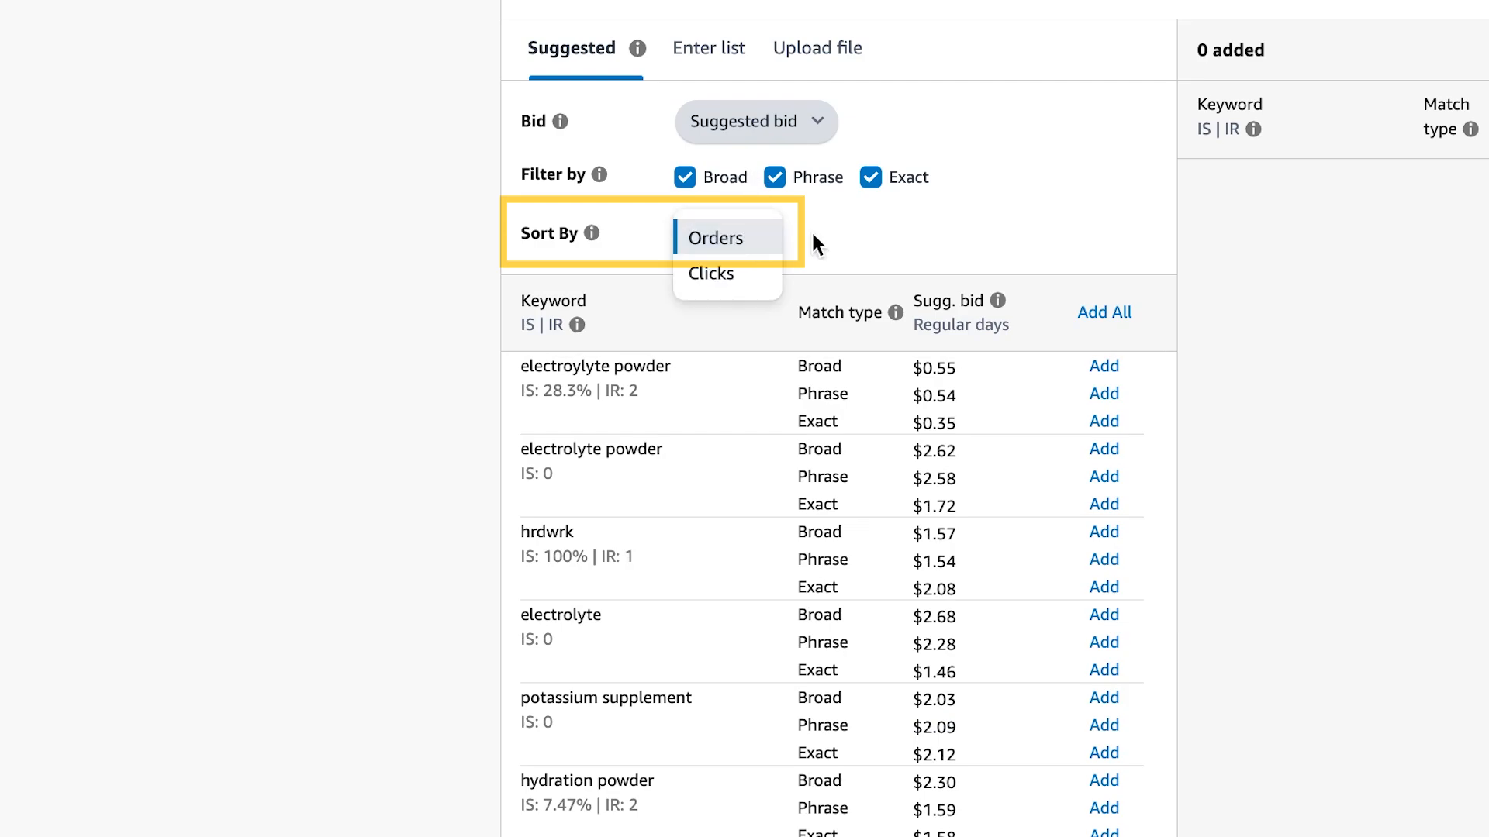
left_click(1000, 240)
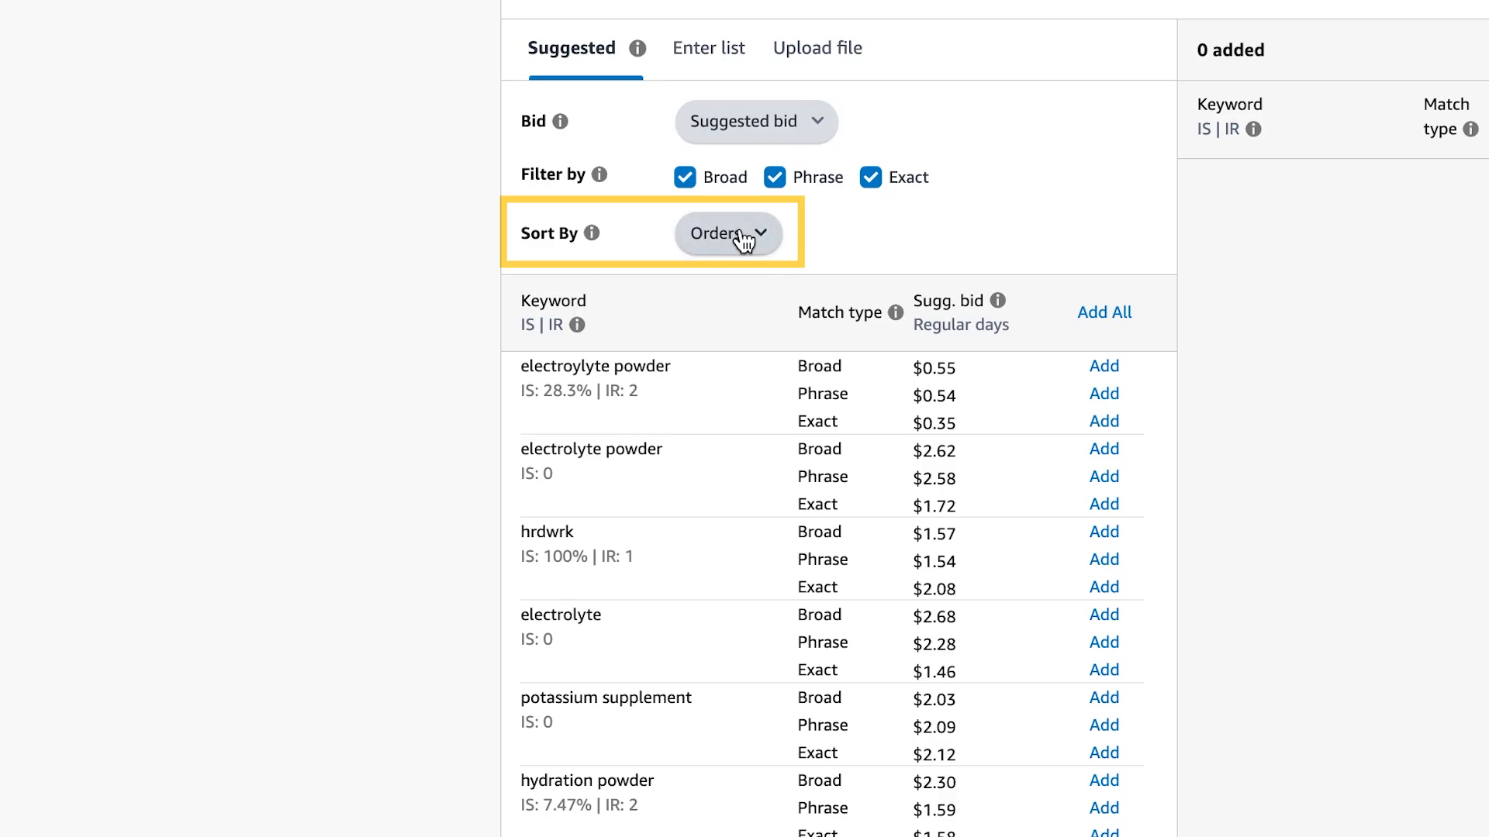
left_click(686, 172)
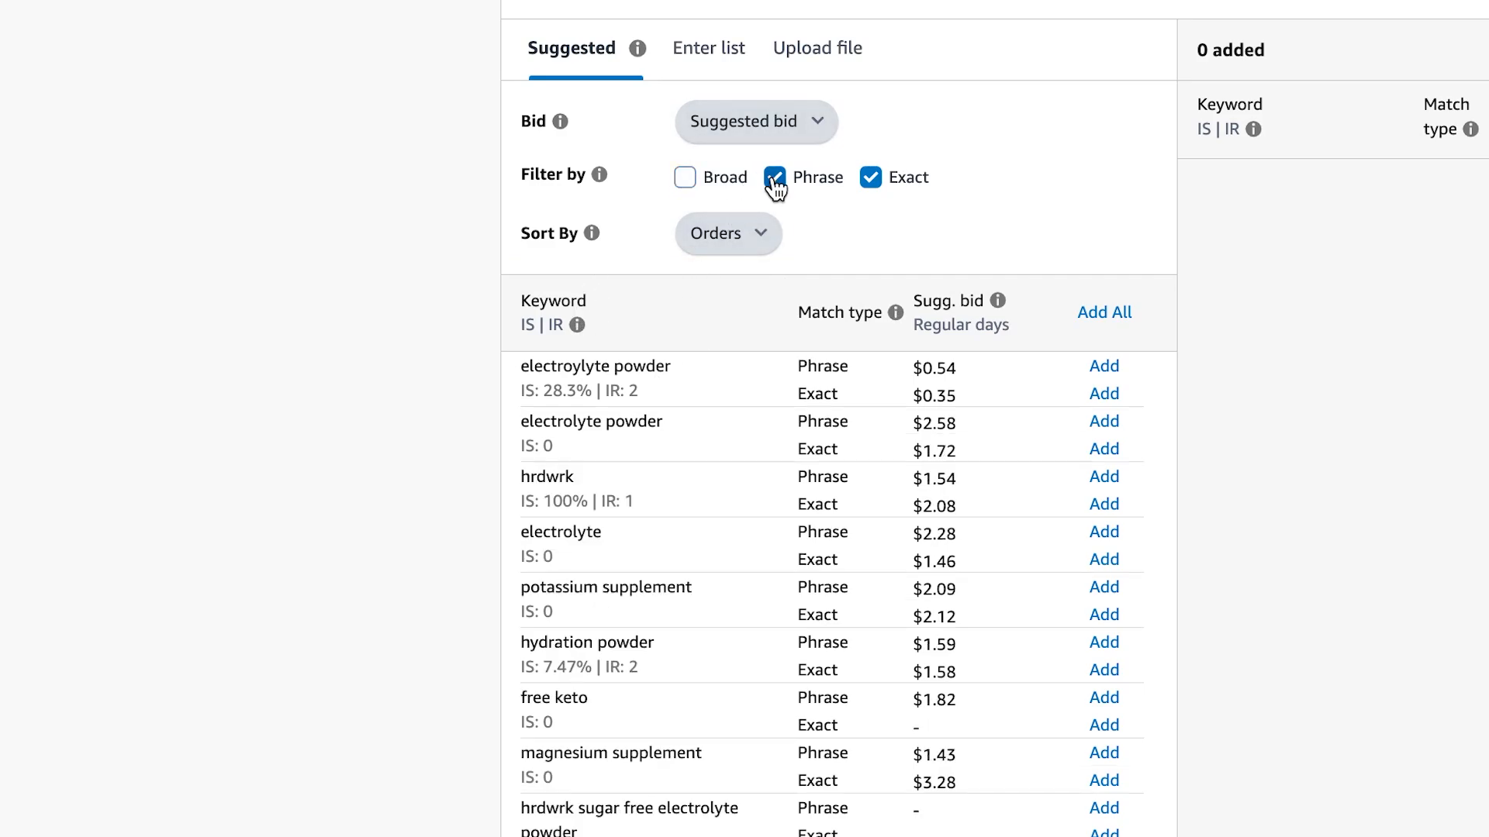
left_click(774, 177)
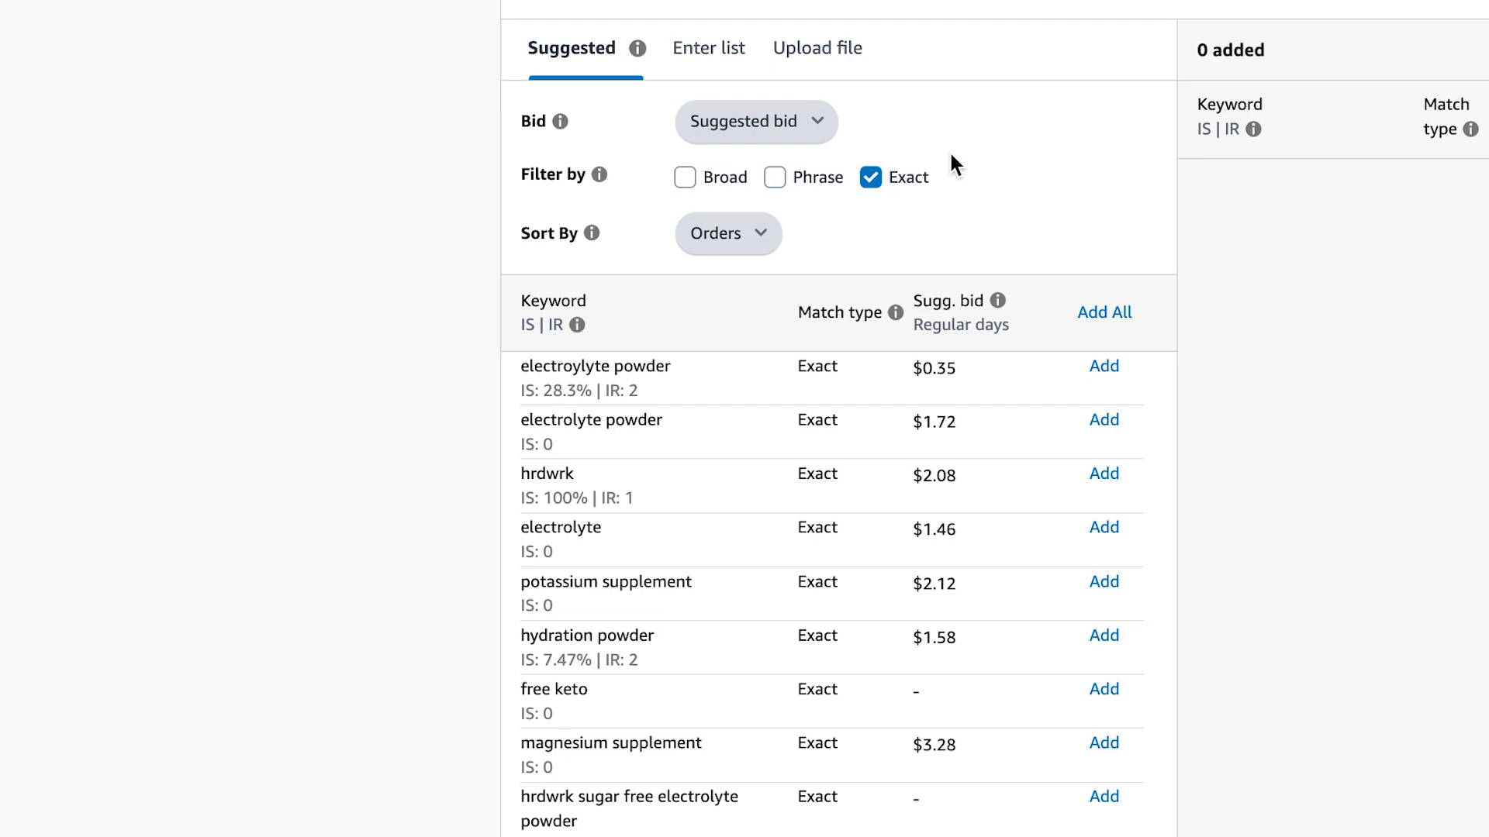
Step: Enter the keywords "electrolyte powder" and "Electrolyte supplement" as a list and add them to the ad group as Exact match
left_click(729, 54)
left_click(804, 236)
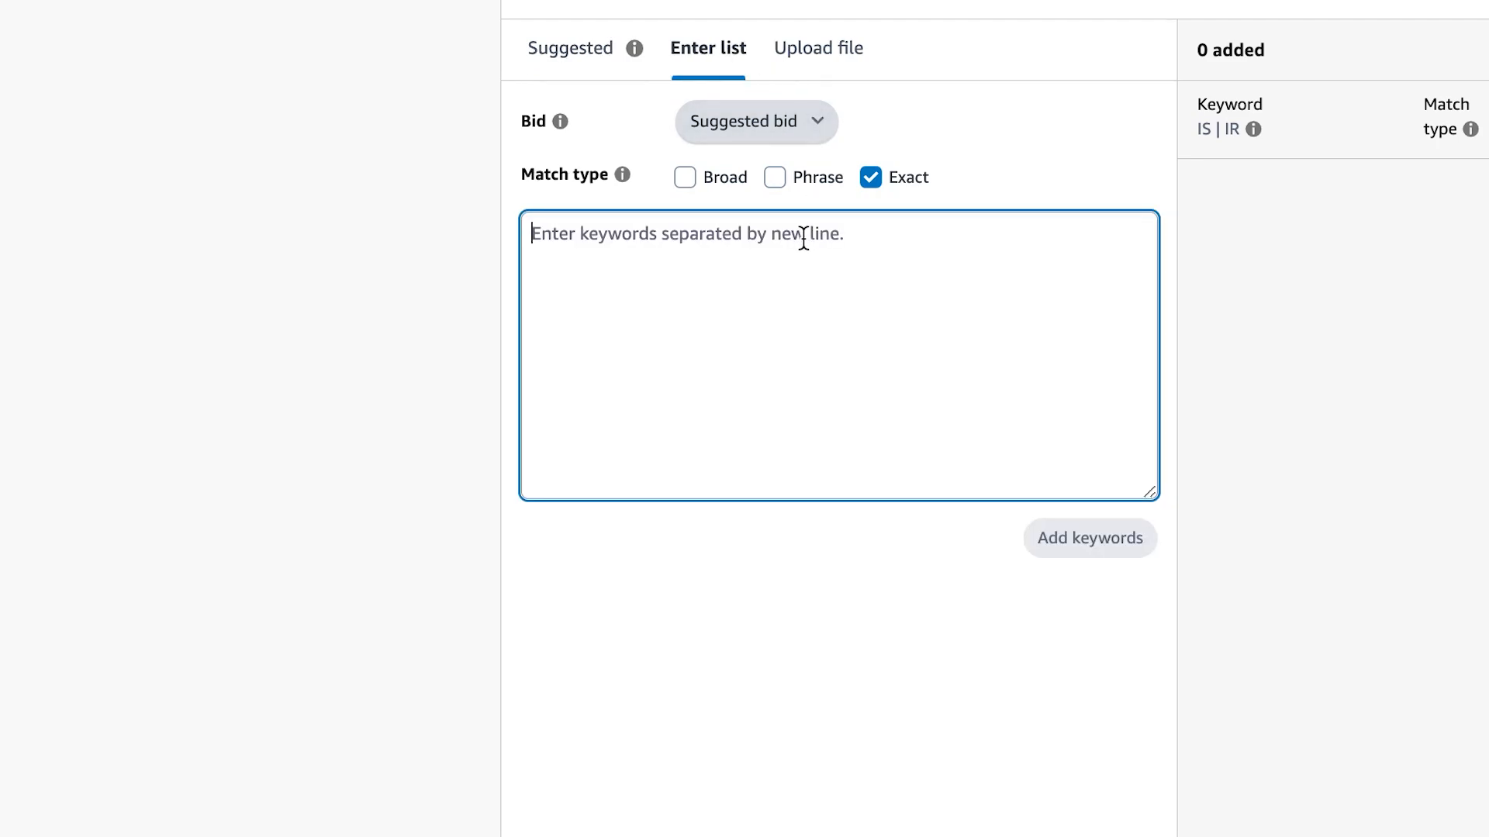
type("electroly")
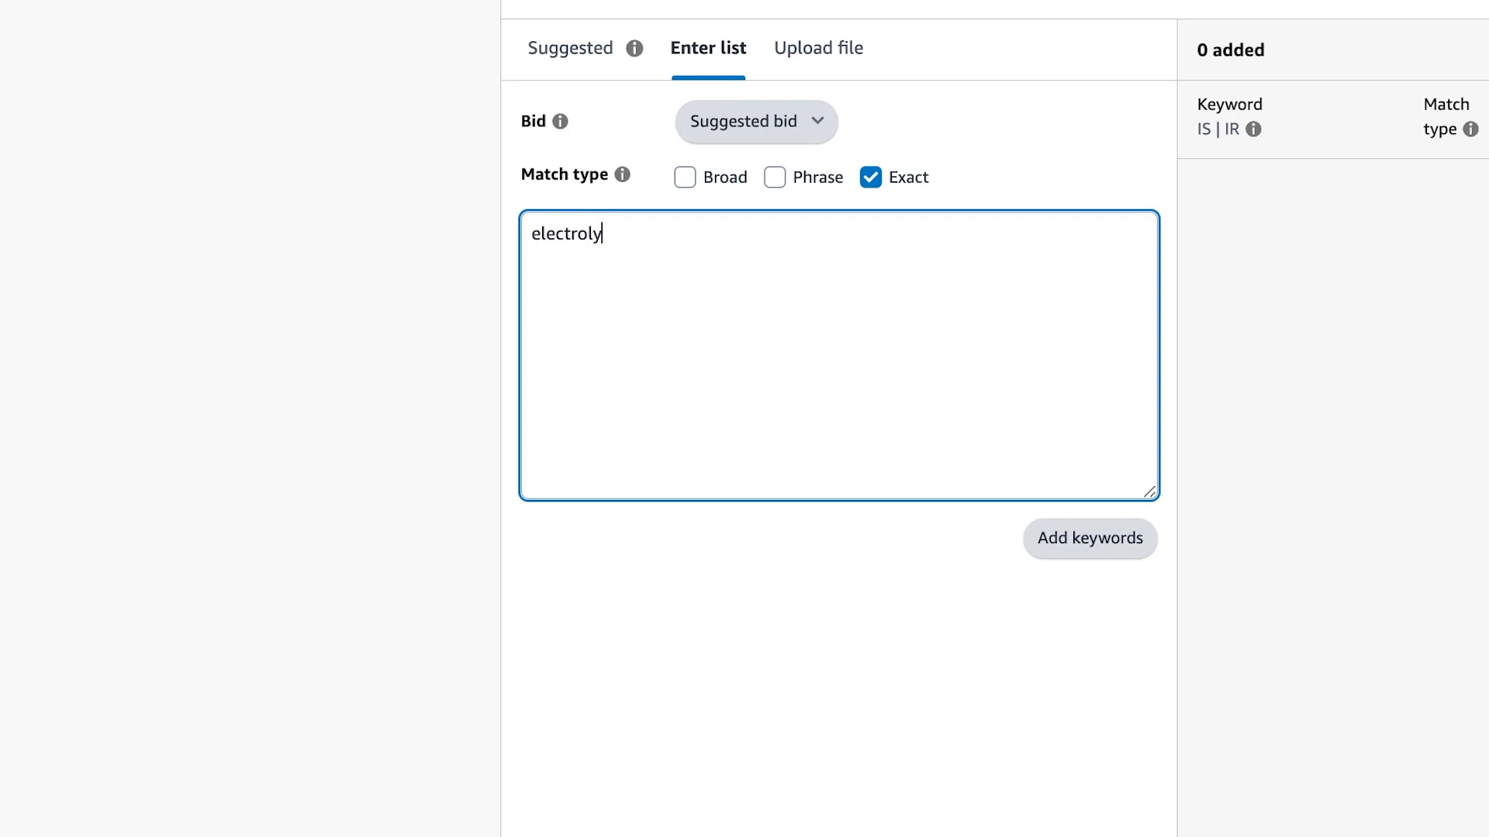
type("te powder")
key("Return")
type("Electrolyt")
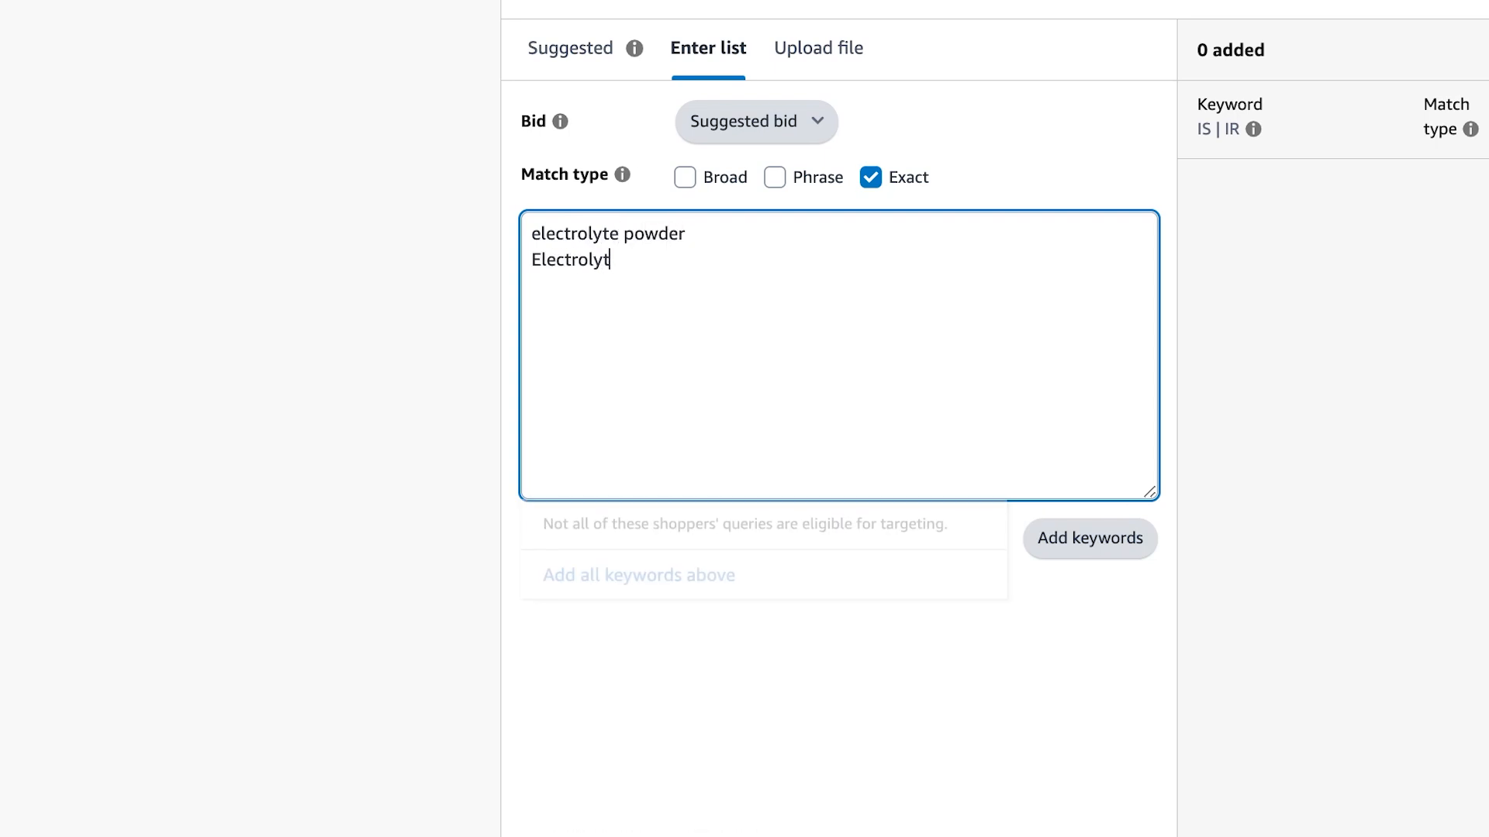
type("e supplement")
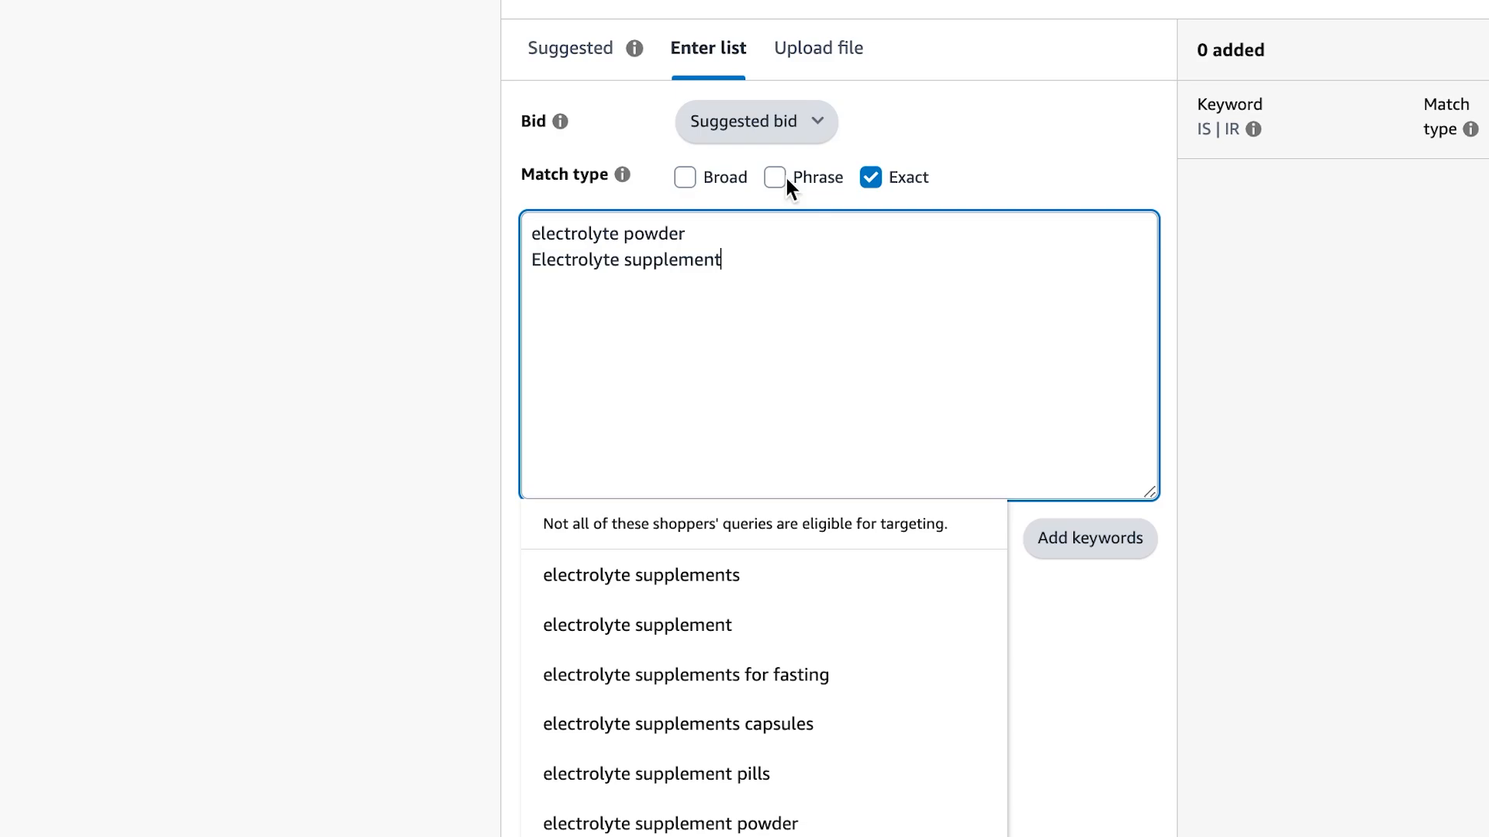
left_click(479, 208)
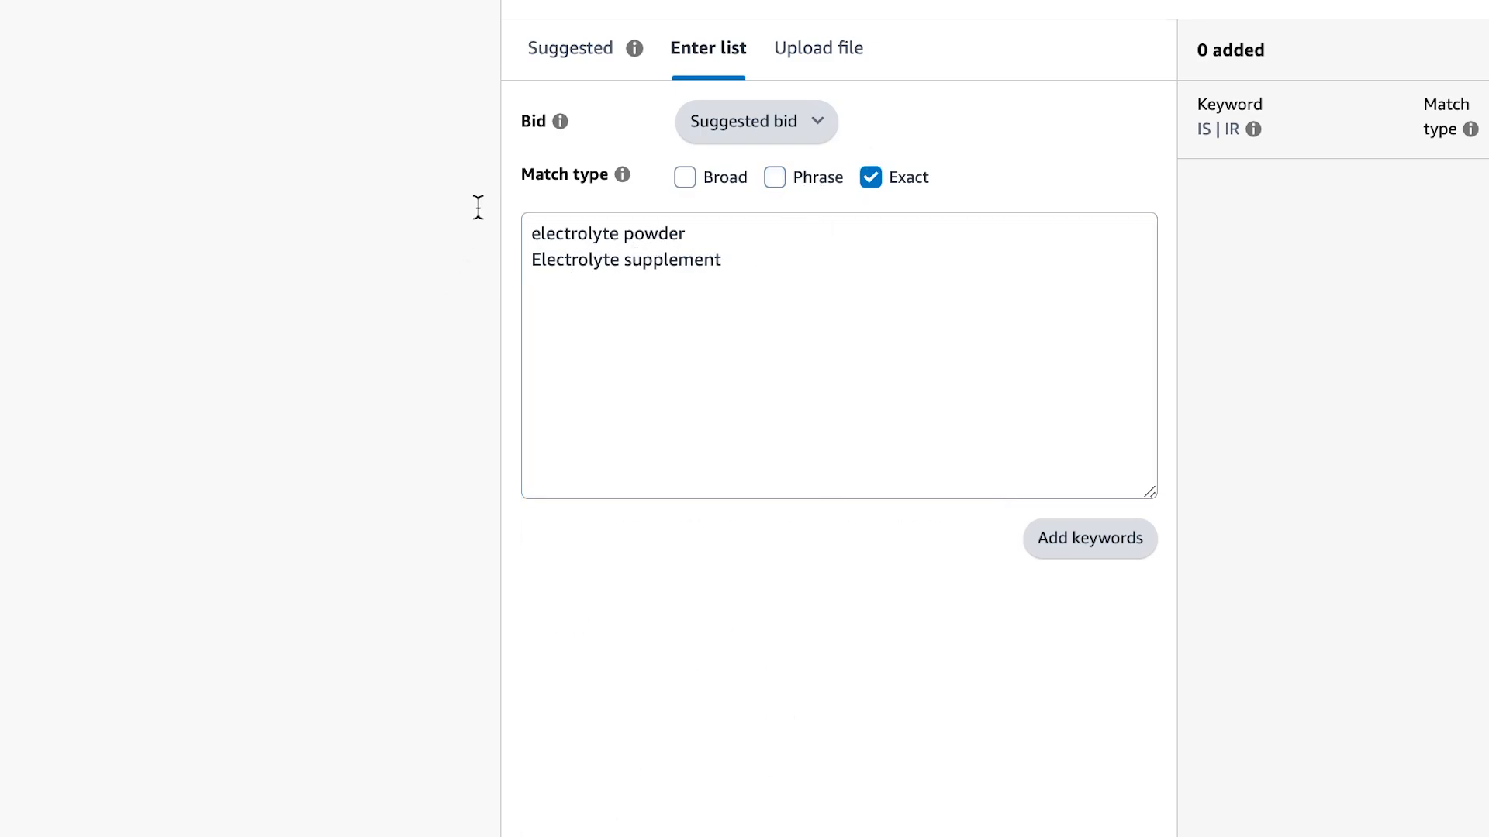
left_click(1083, 538)
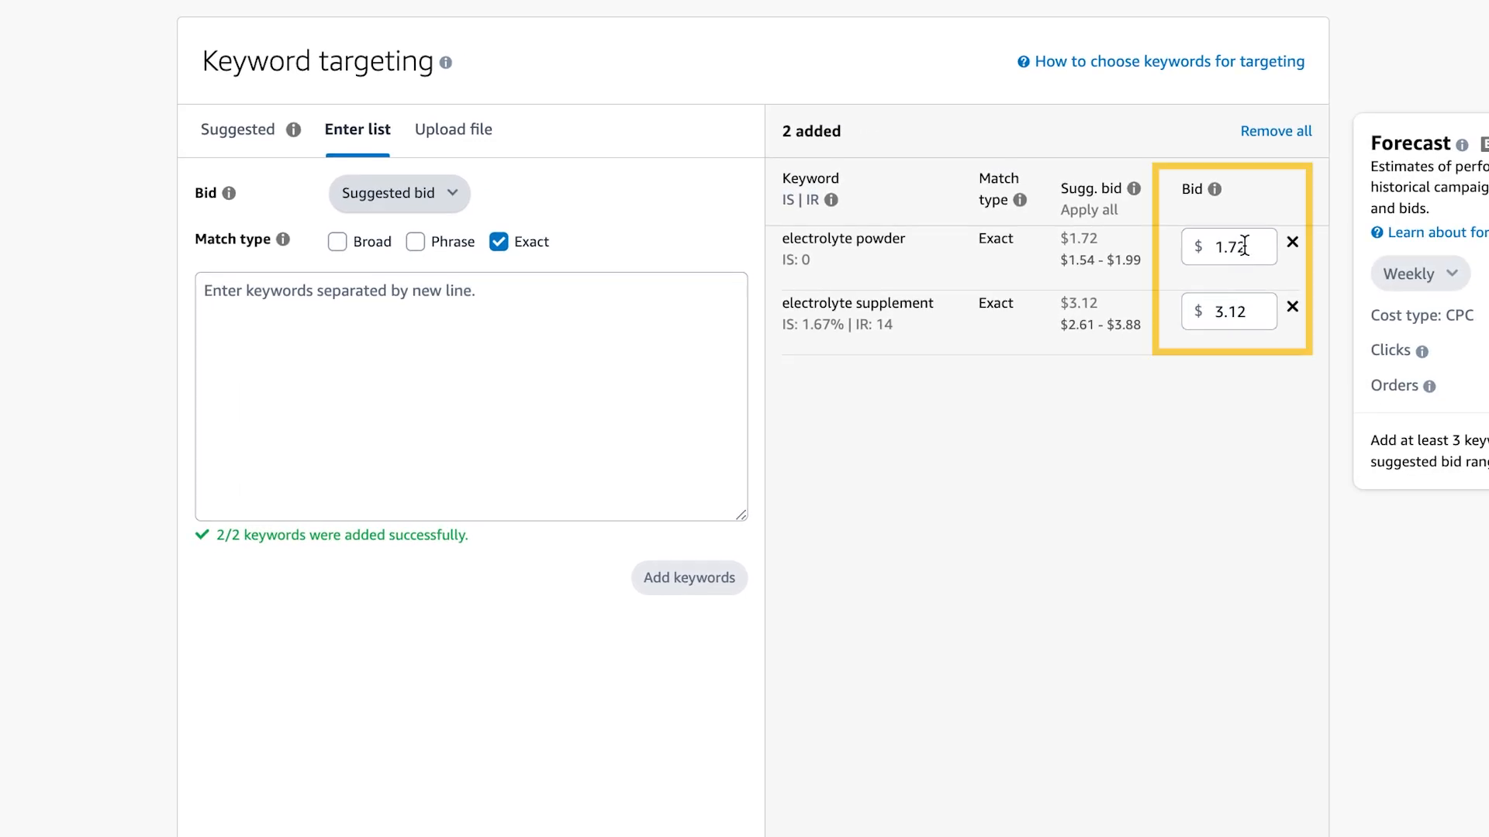
Step: Set the bid for the "electrolyte powder" keyword to $1.00 and save it
left_click_drag(1432, 221, 1366, 216)
left_click(1410, 255)
type("1")
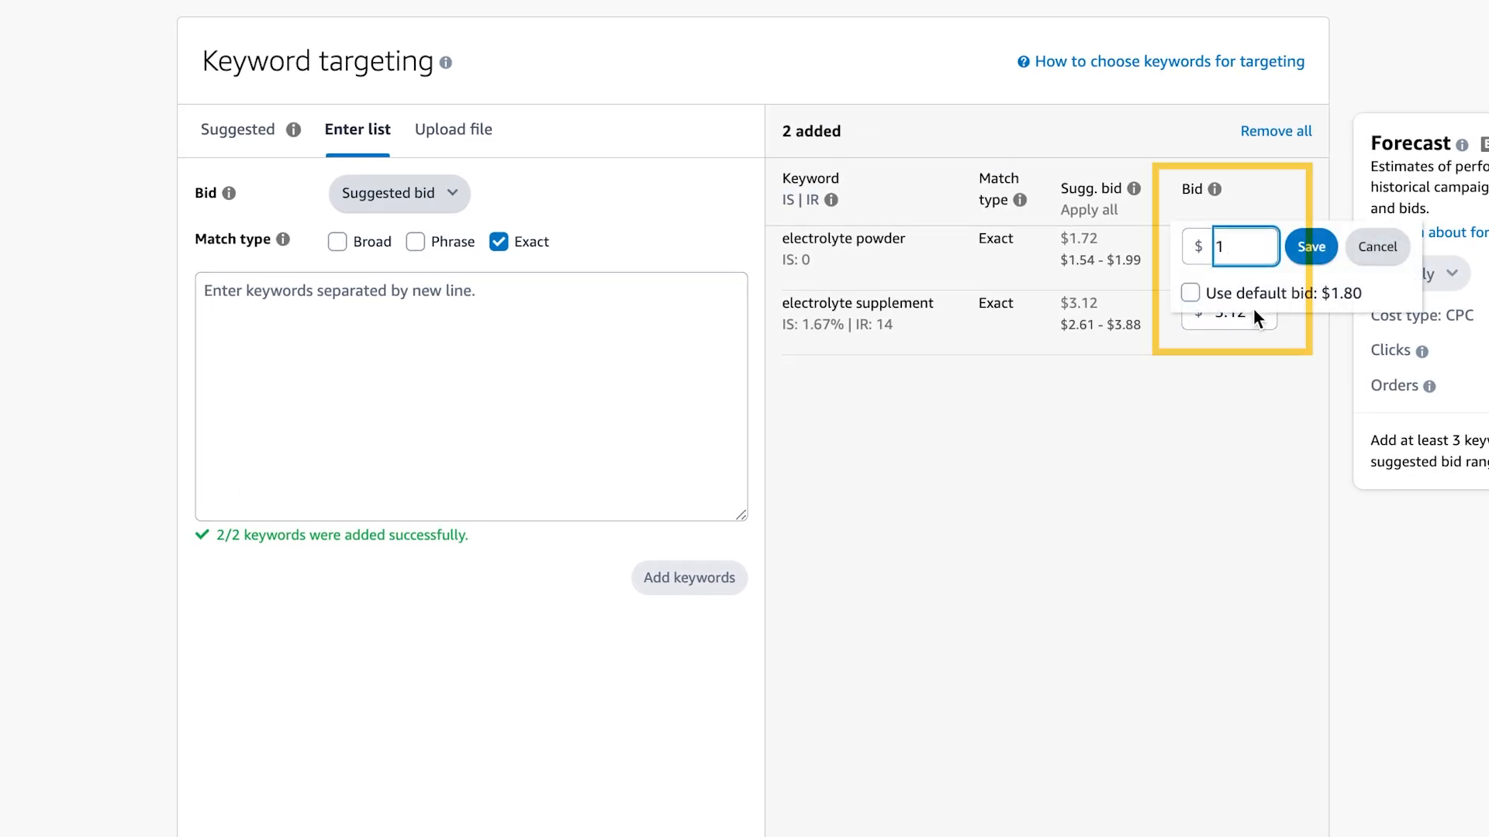
left_click(1300, 249)
Step: Set the bid for the "electrolyte supplement" keyword to $1.00 and save it
left_click_drag(1261, 313, 1211, 305)
scroll(1170, 322, "down", 1)
left_click(1243, 306)
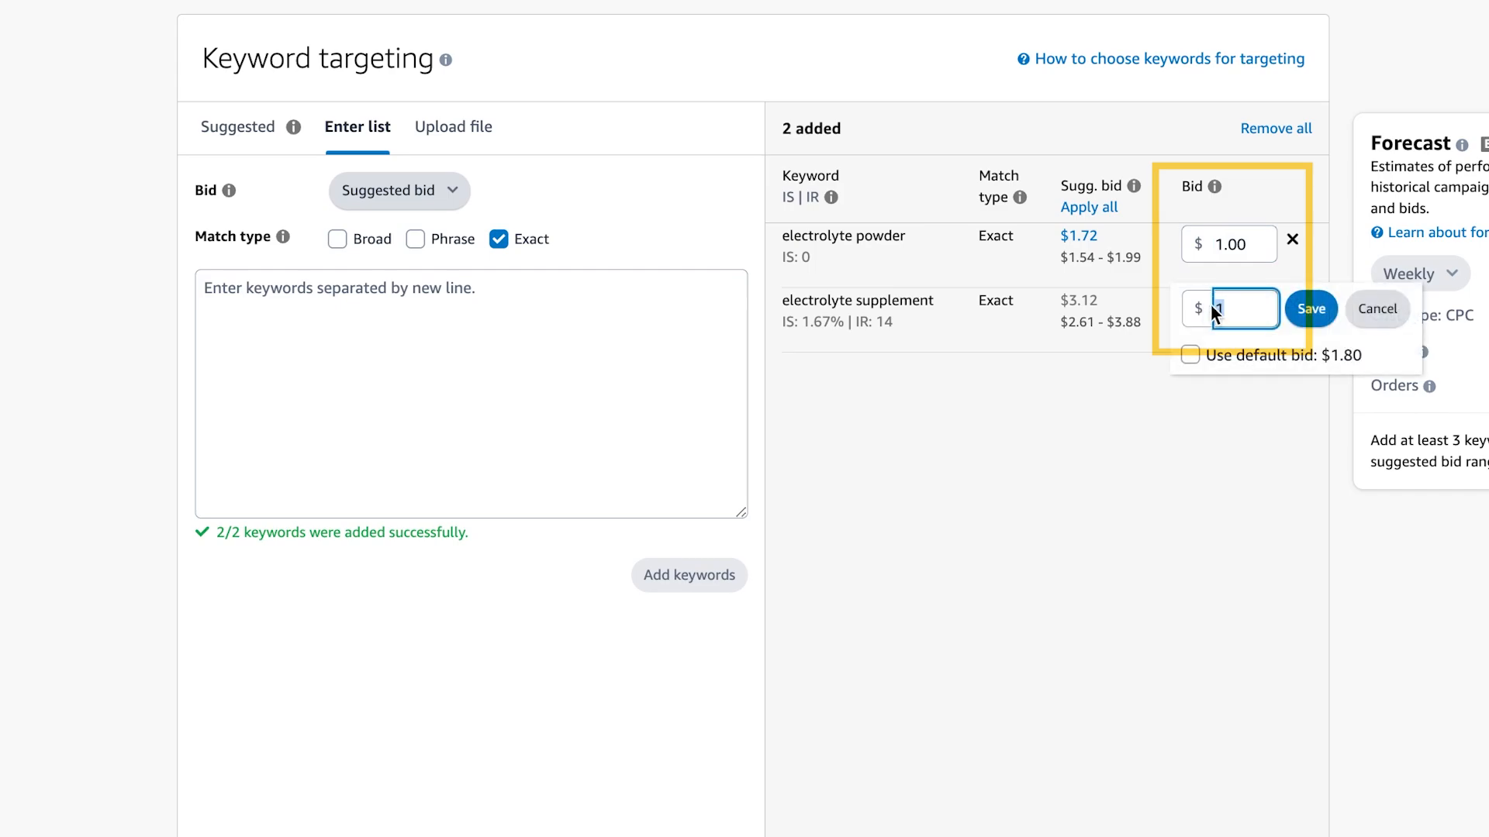
type("1")
left_click(1295, 312)
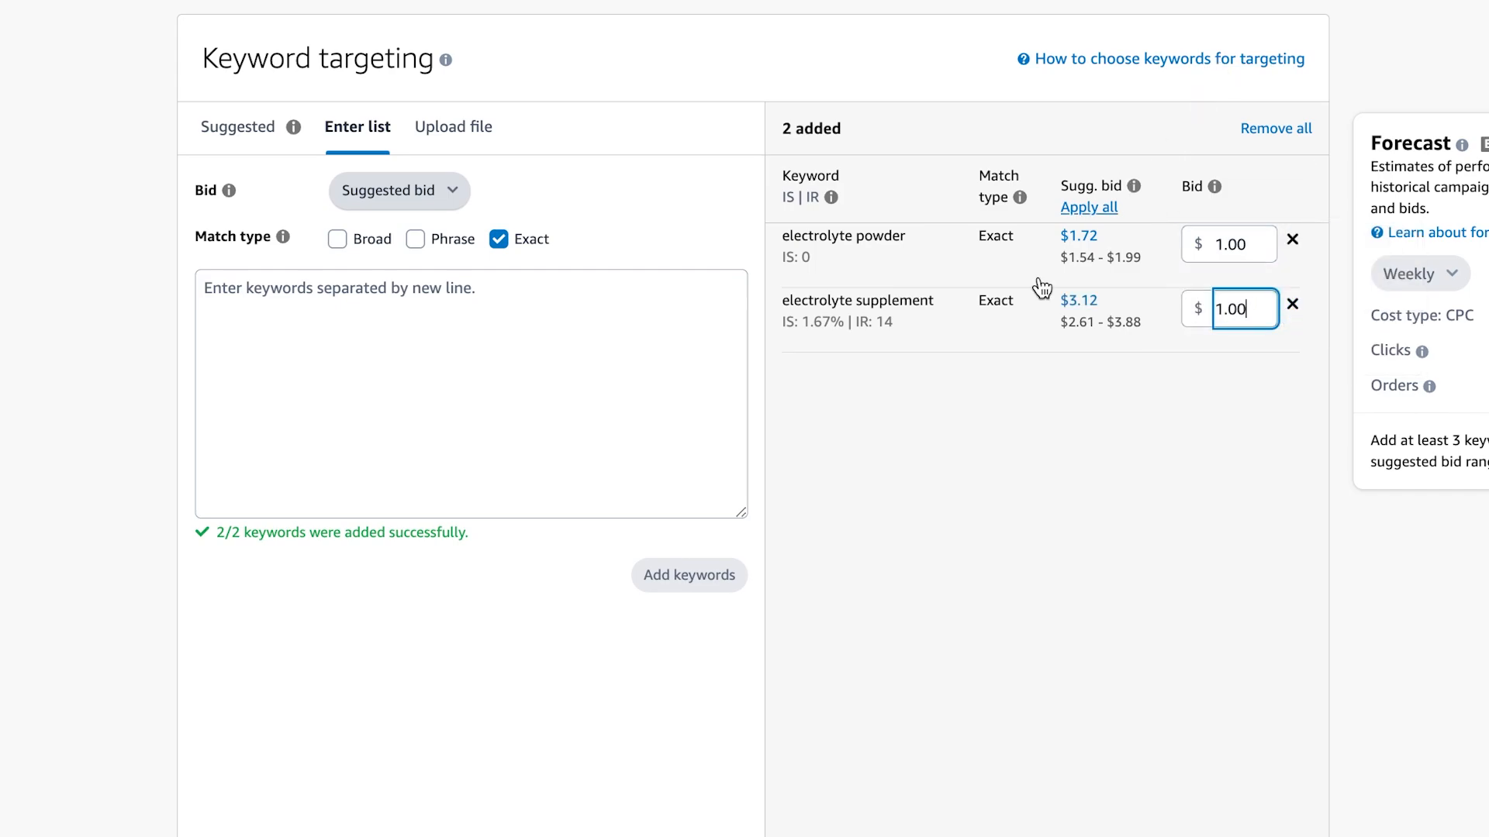
Step: Set the campaign bidding strategy to "Dynamic bids - down only"
scroll(930, 405, "down", 12)
scroll(565, 392, "down", 10)
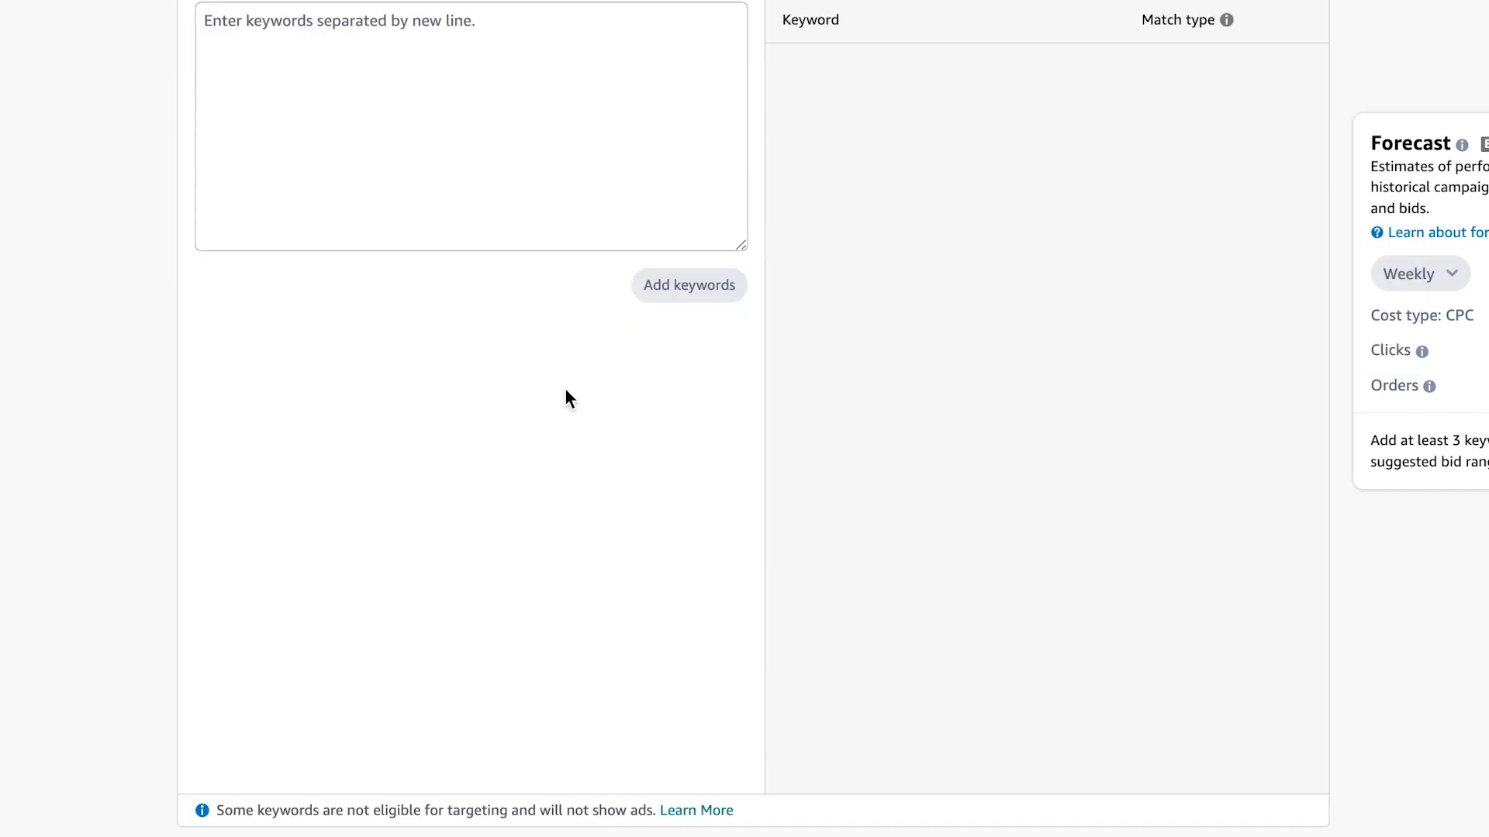
scroll(566, 390, "down", 4)
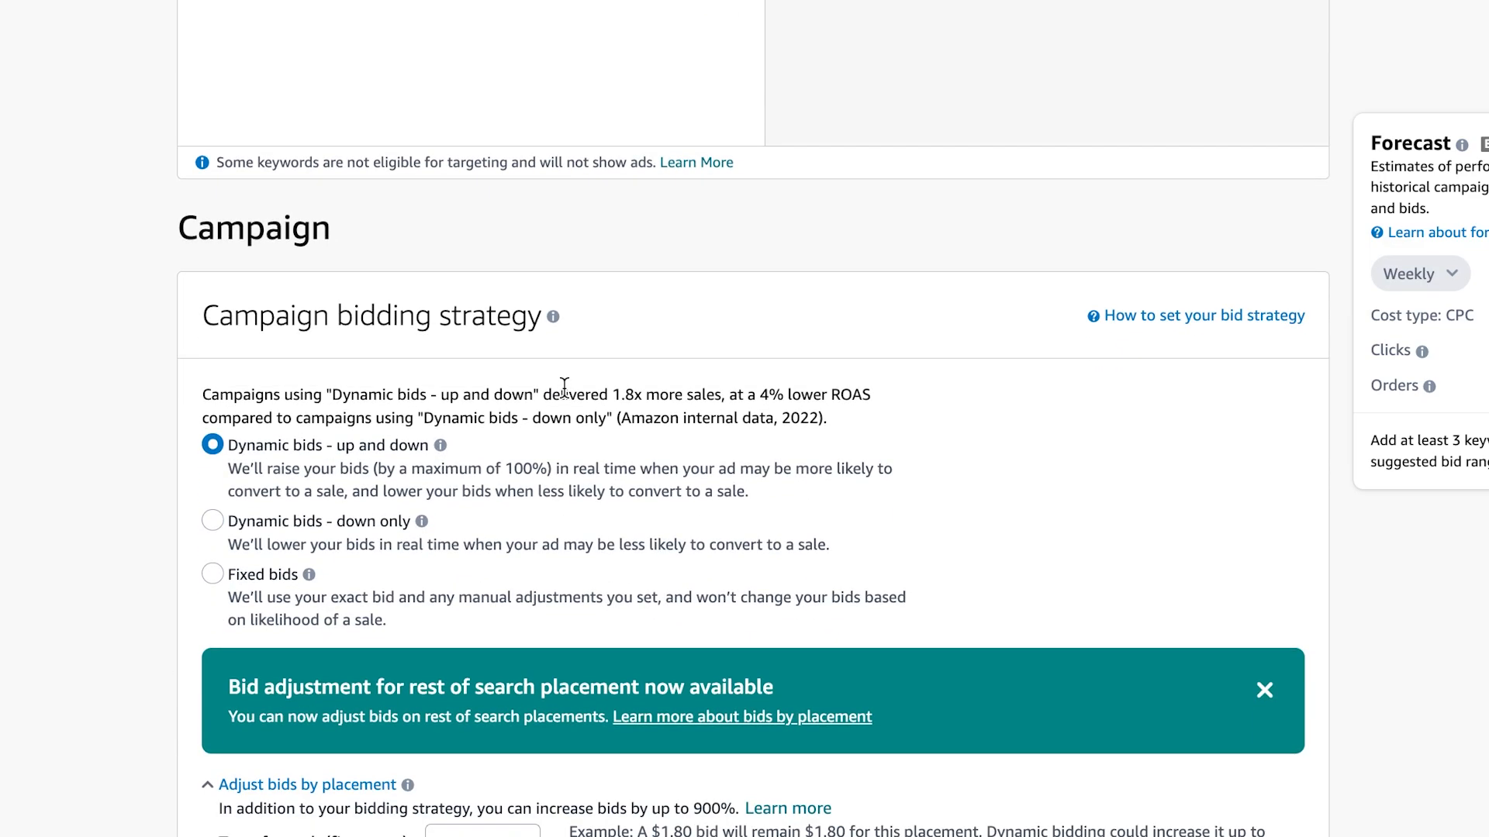
scroll(538, 360, "down", 1)
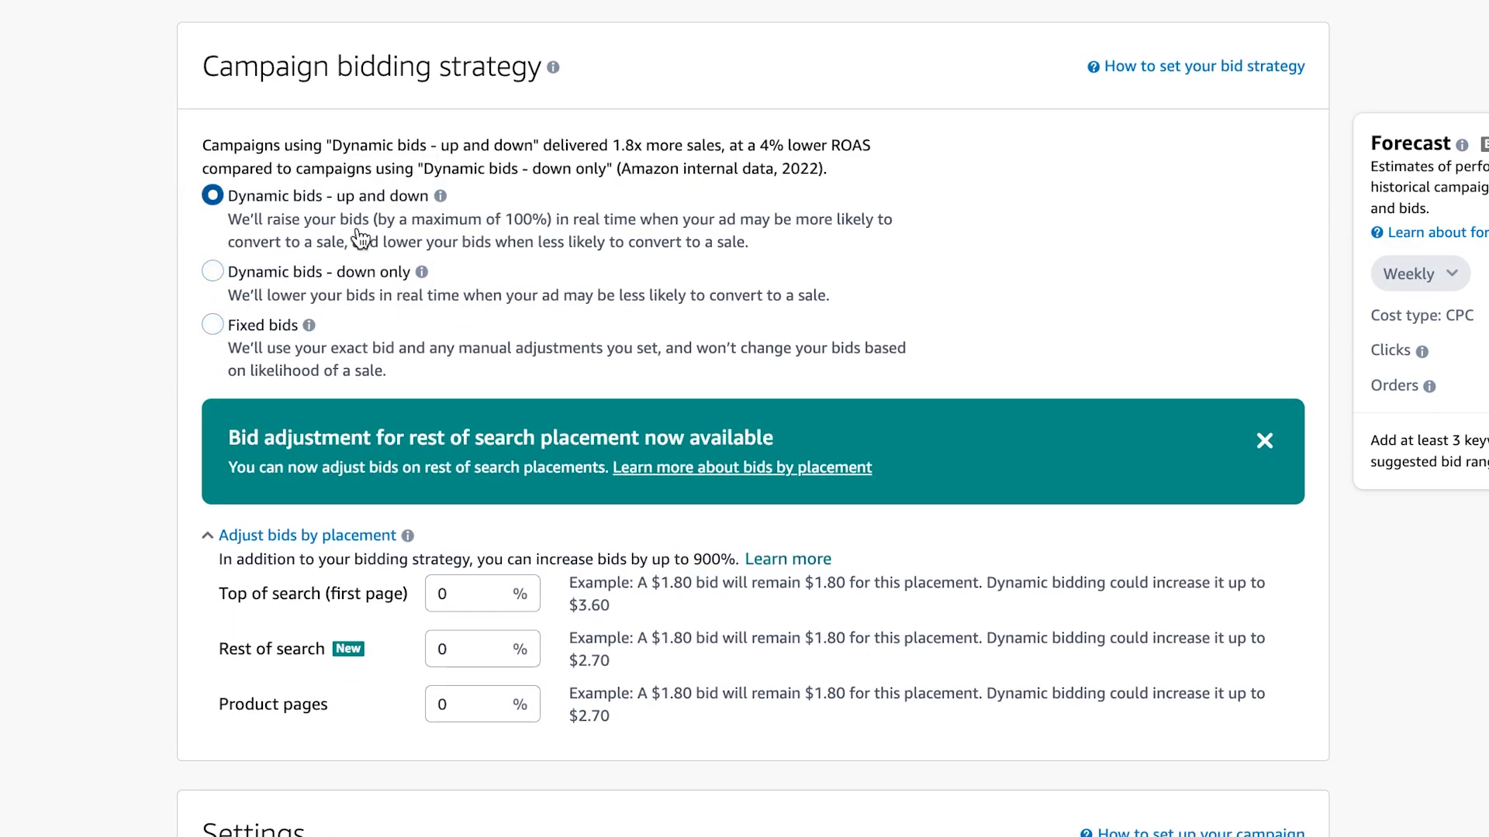
left_click(308, 362)
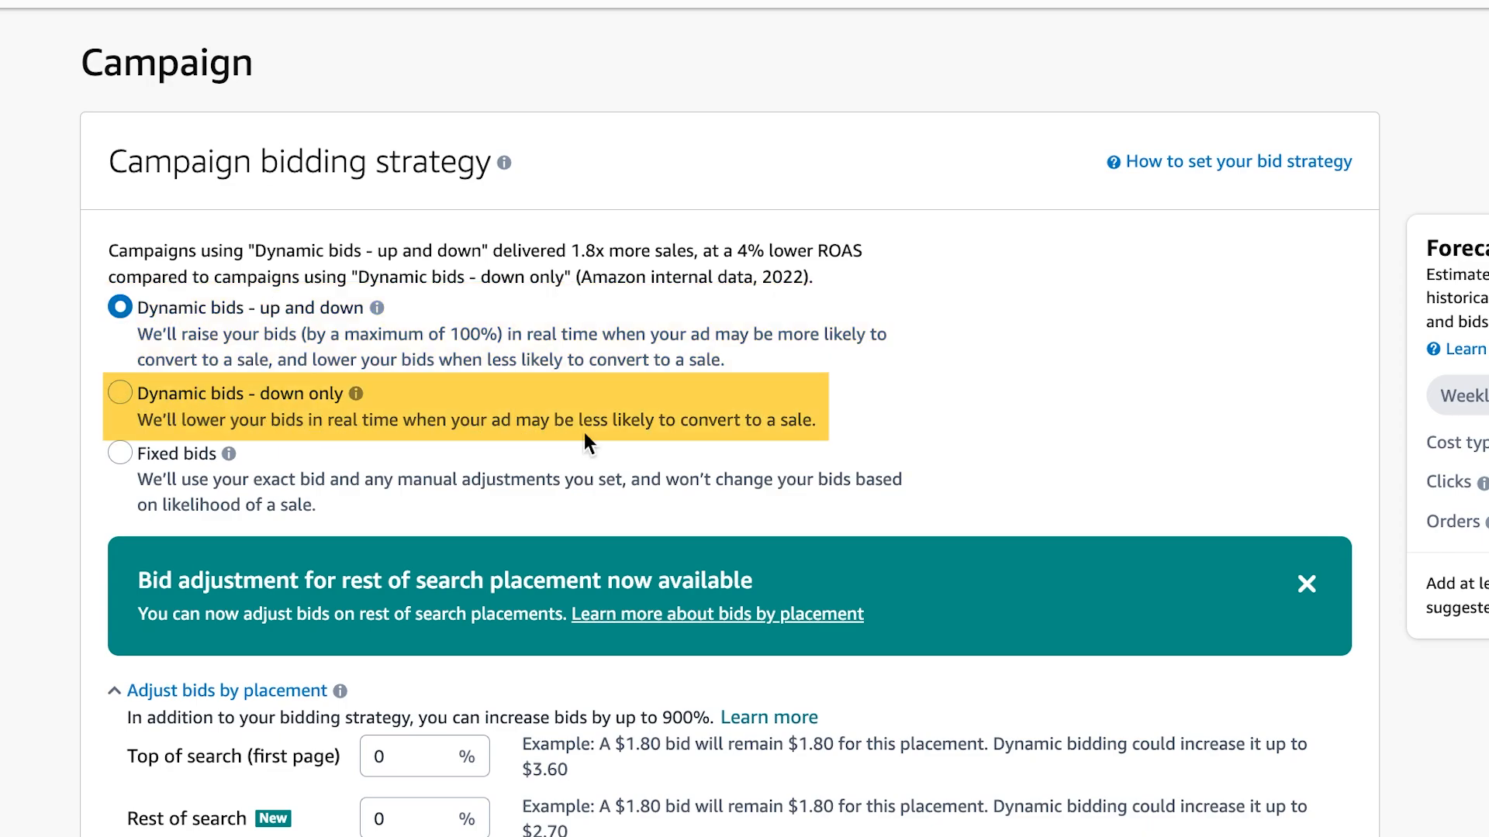
left_click(120, 393)
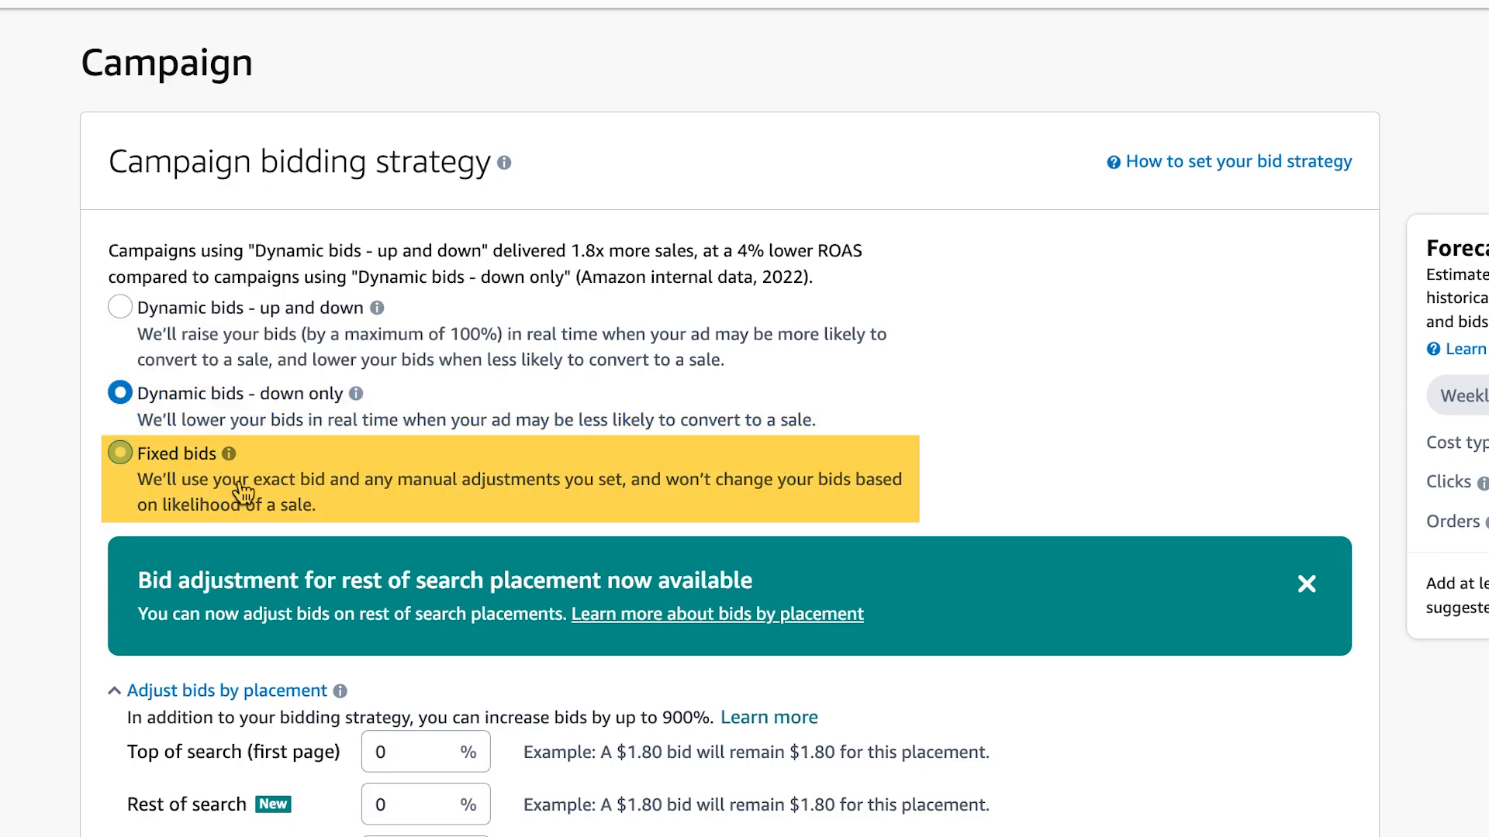
Step: Set the placement bid adjustment for Top of search (first page) to 50%
scroll(9, 500, "down", 3)
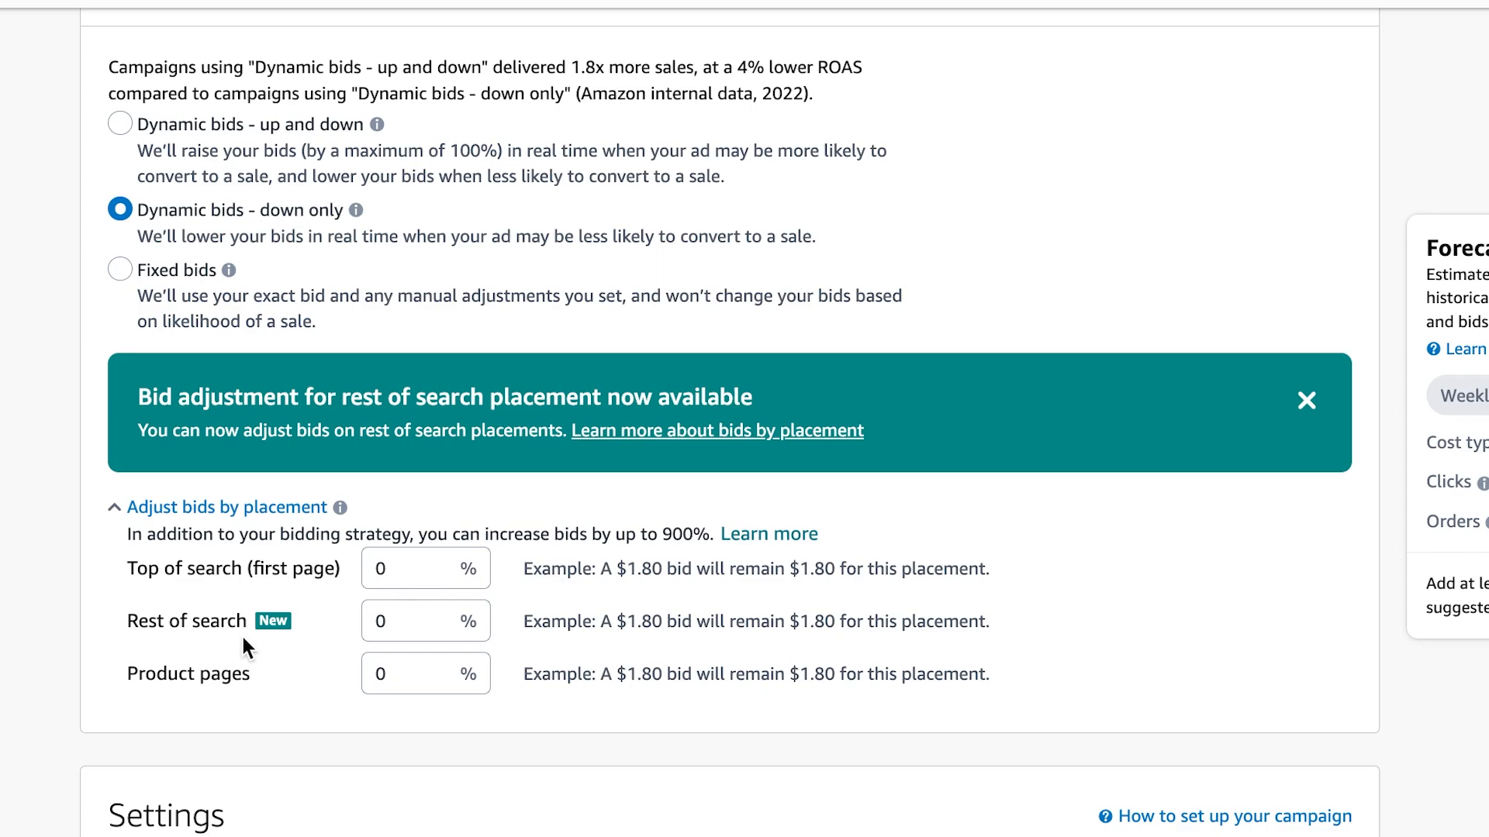
double_click(385, 570)
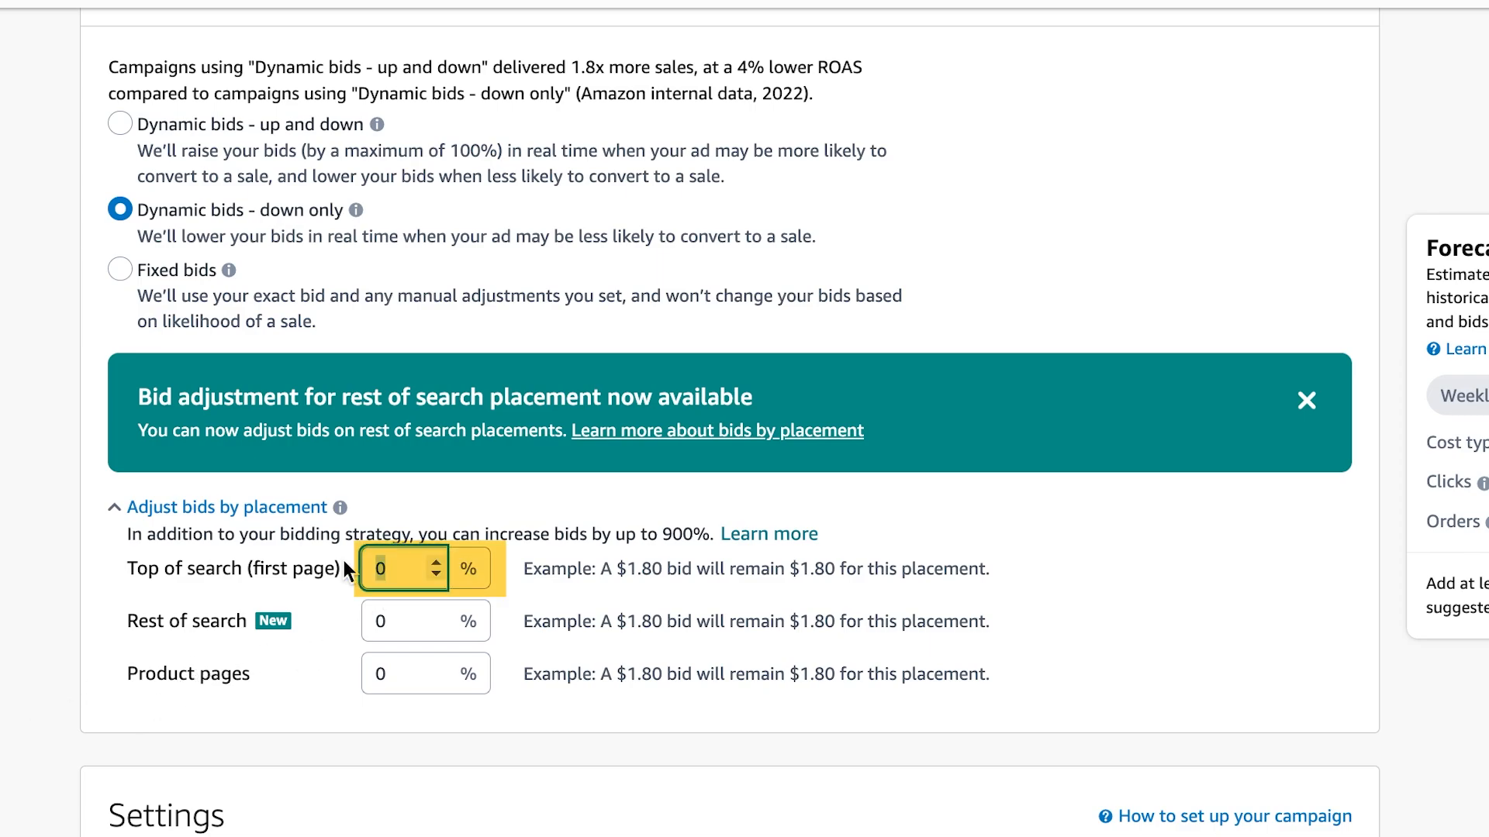
type("50")
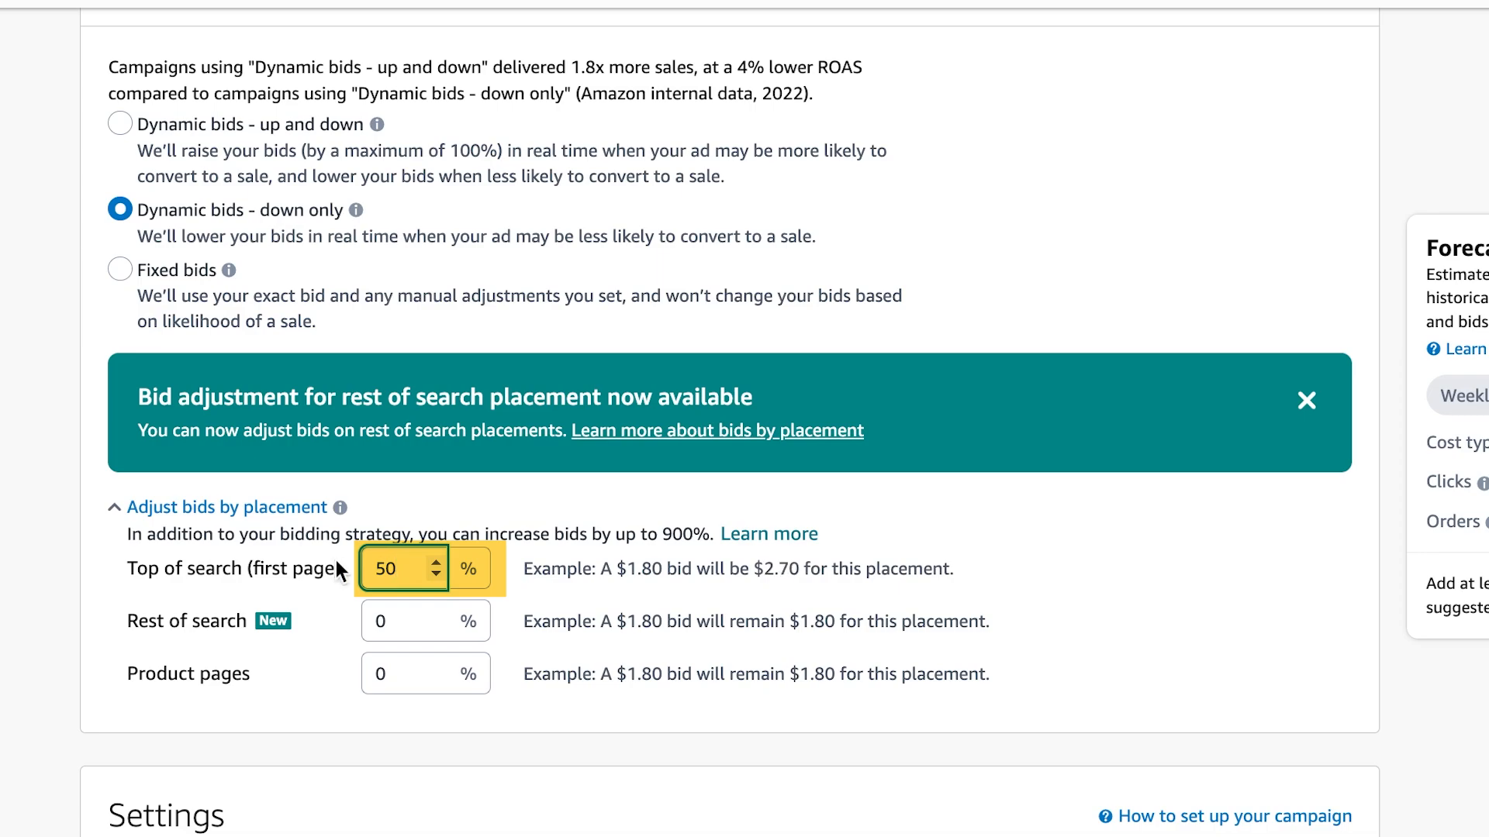
left_click(161, 593)
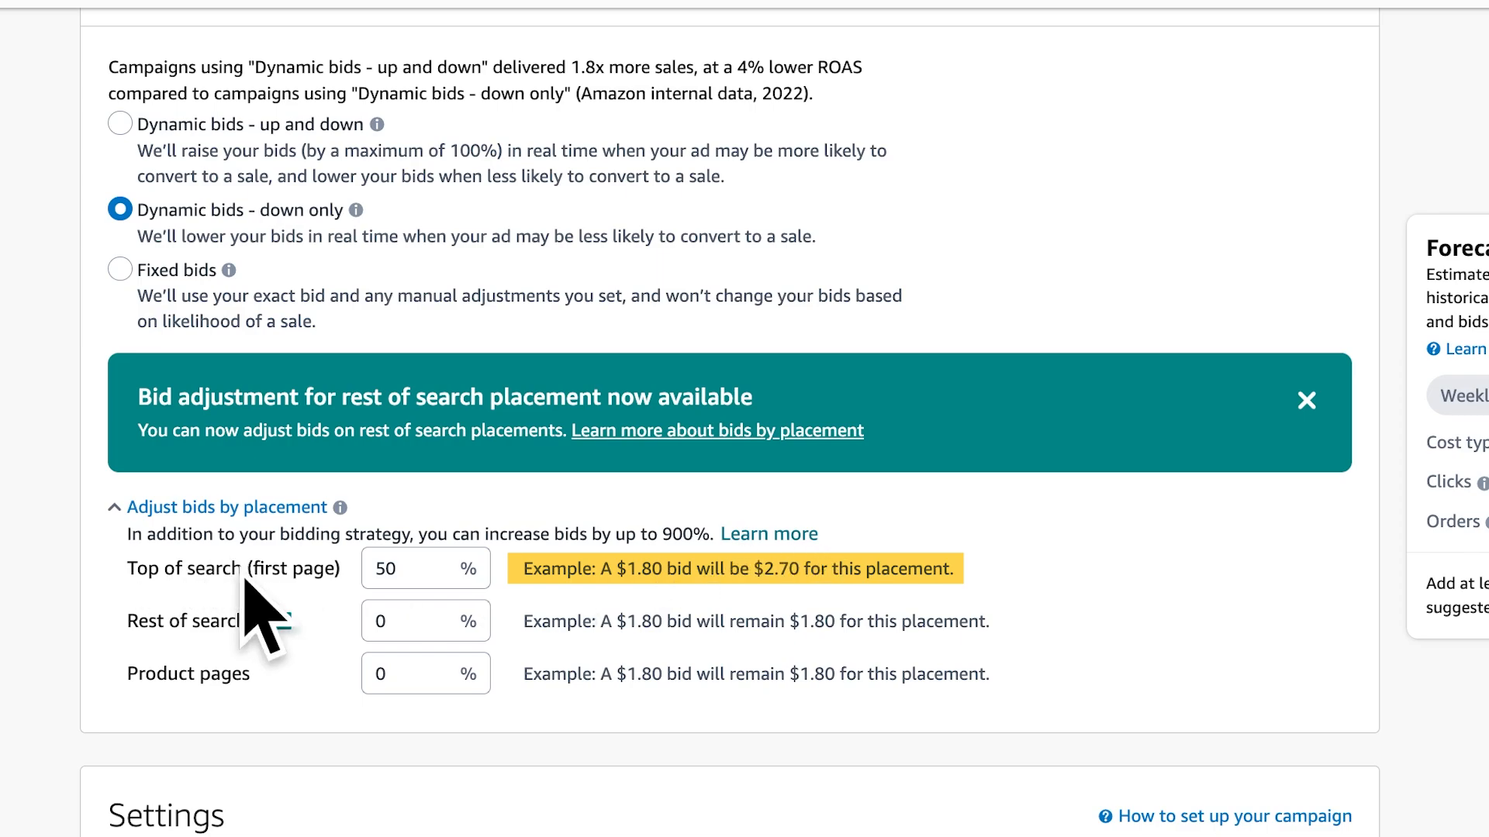
Step: Name the campaign "HU - exact - ranking - STR - 1" like its ad group and assign it to the "4. Hydrolyte Unflavored" portfolio
scroll(246, 585, "down", 3)
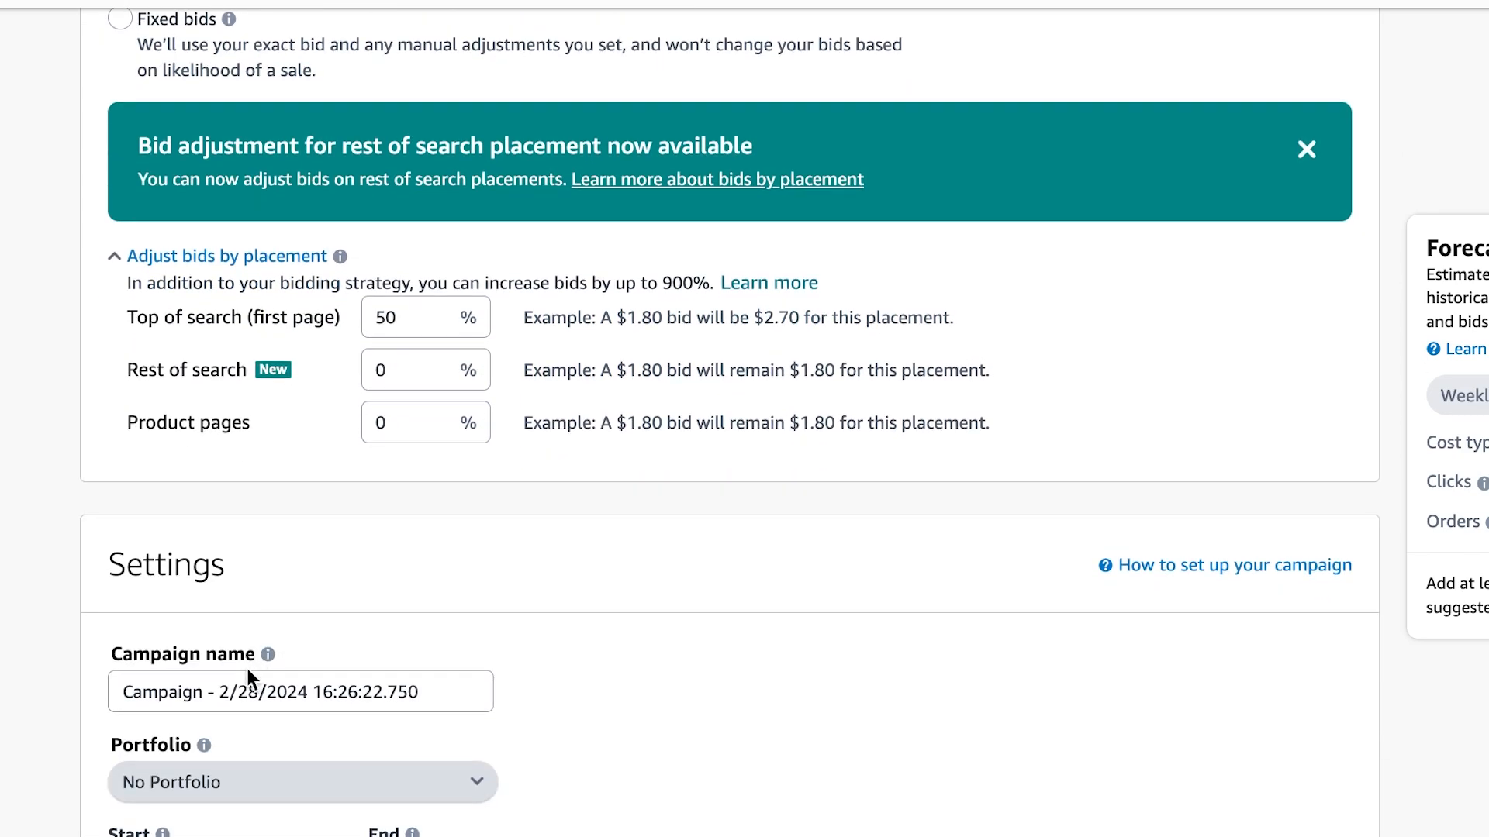
scroll(253, 673, "up", 20)
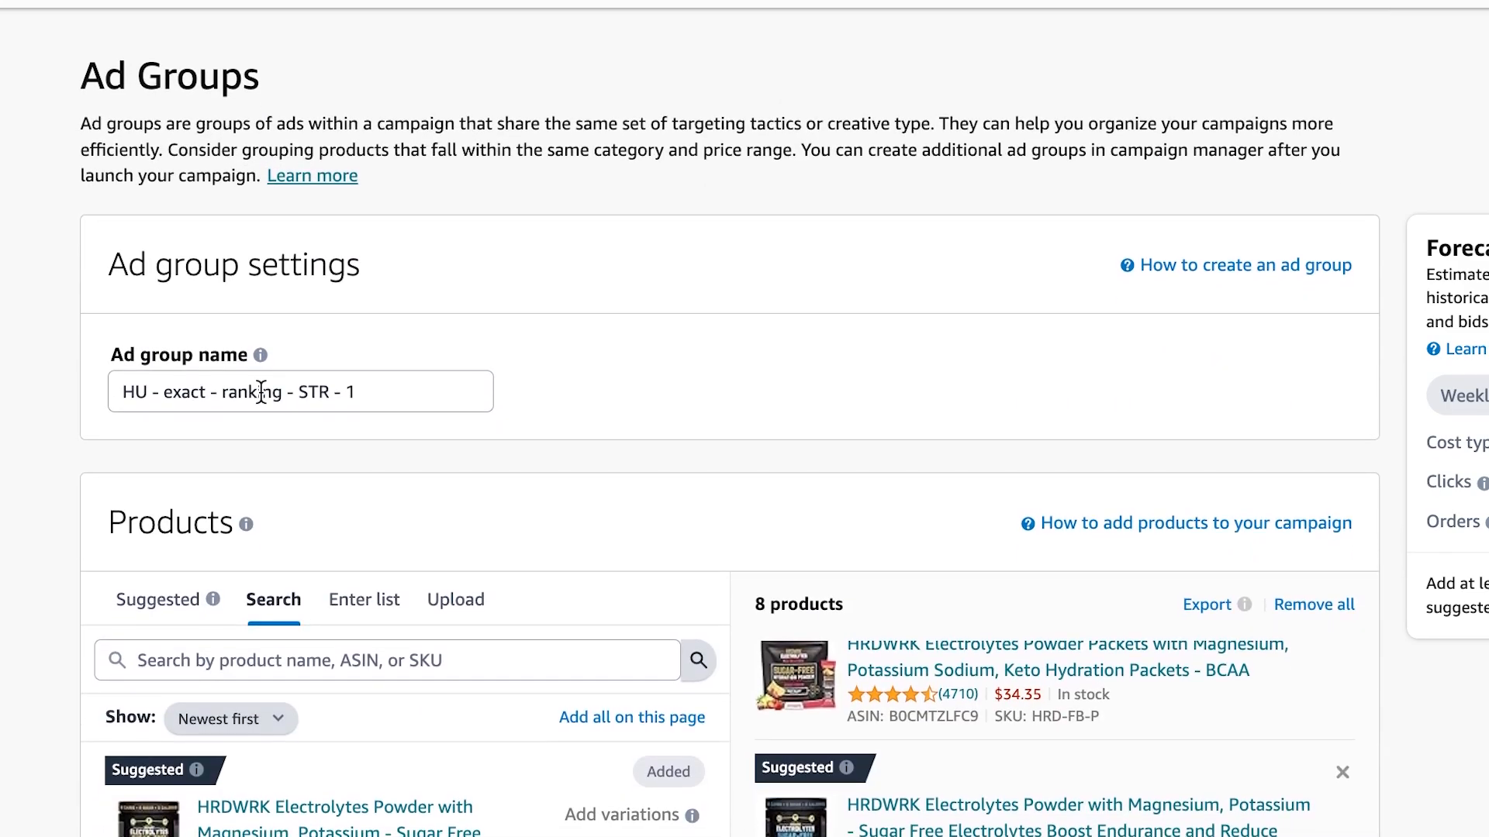
triple_click(261, 391)
key("ctrl+c")
scroll(299, 476, "down", 15)
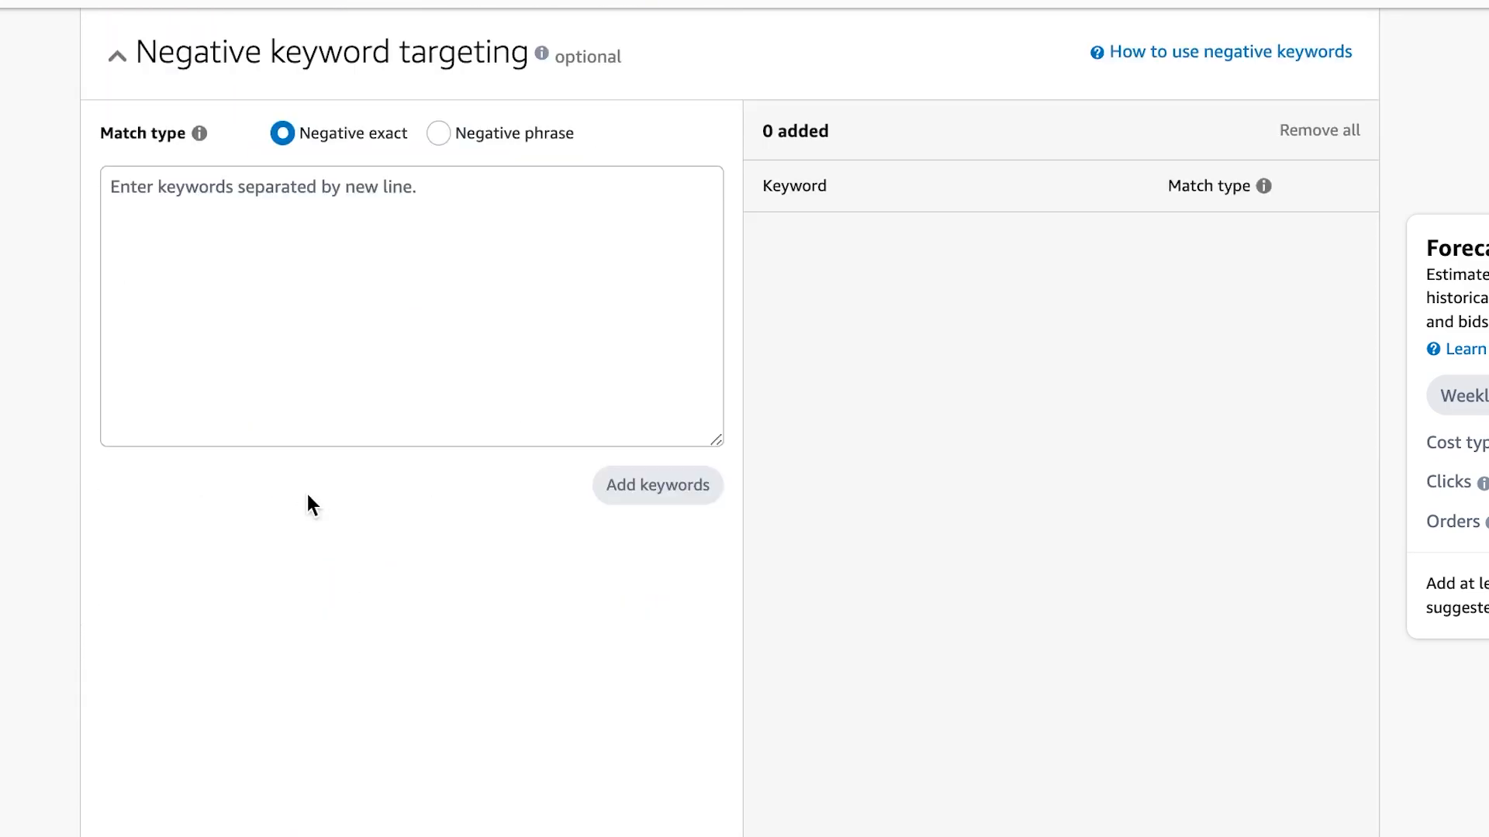
scroll(310, 496, "up", 10)
triple_click(303, 512)
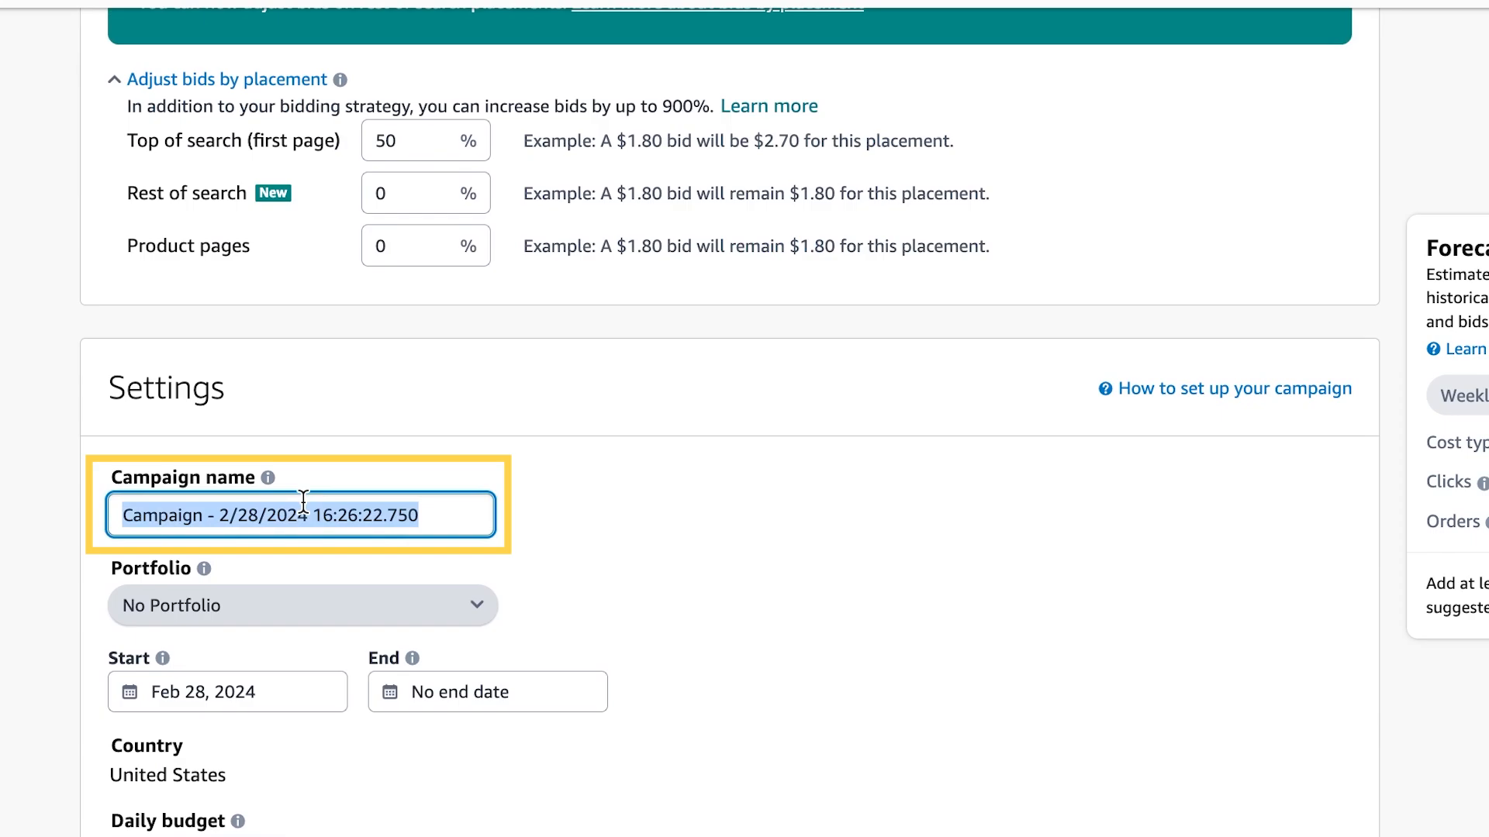
key("ctrl+v")
left_click(375, 604)
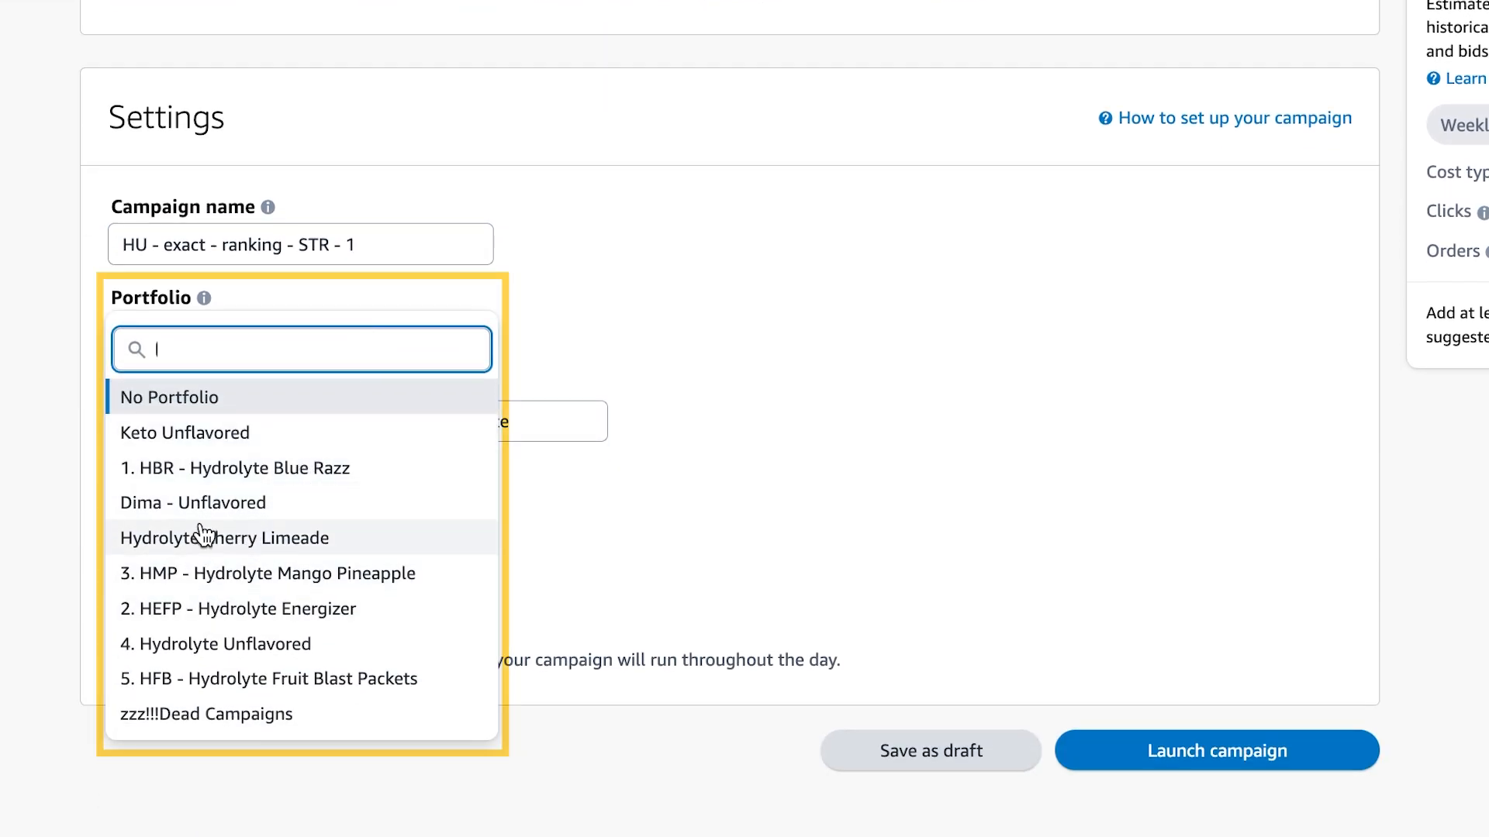
left_click(204, 655)
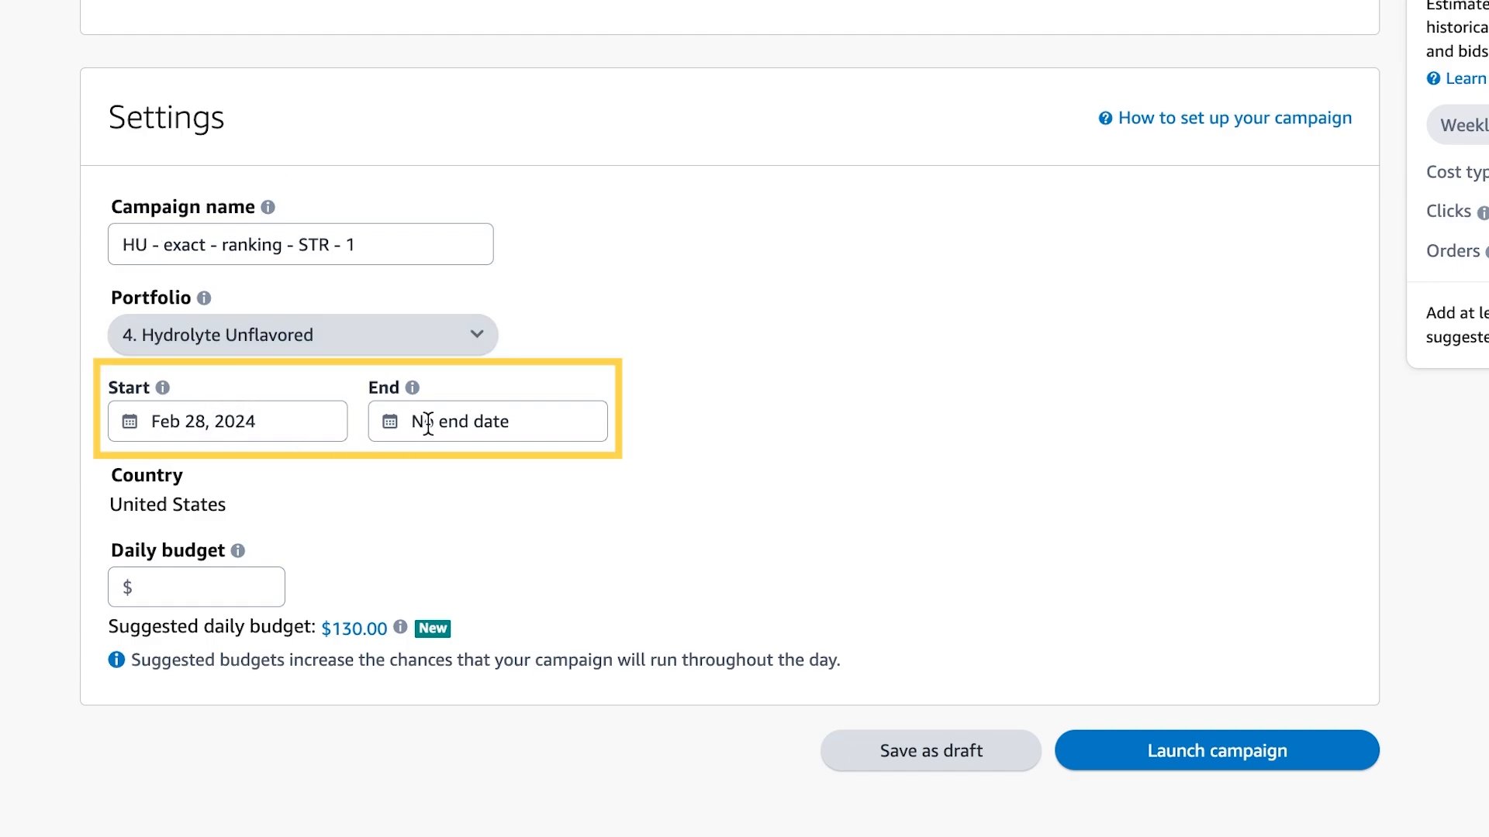
Step: Set the campaign's daily budget to $150
left_click(188, 589)
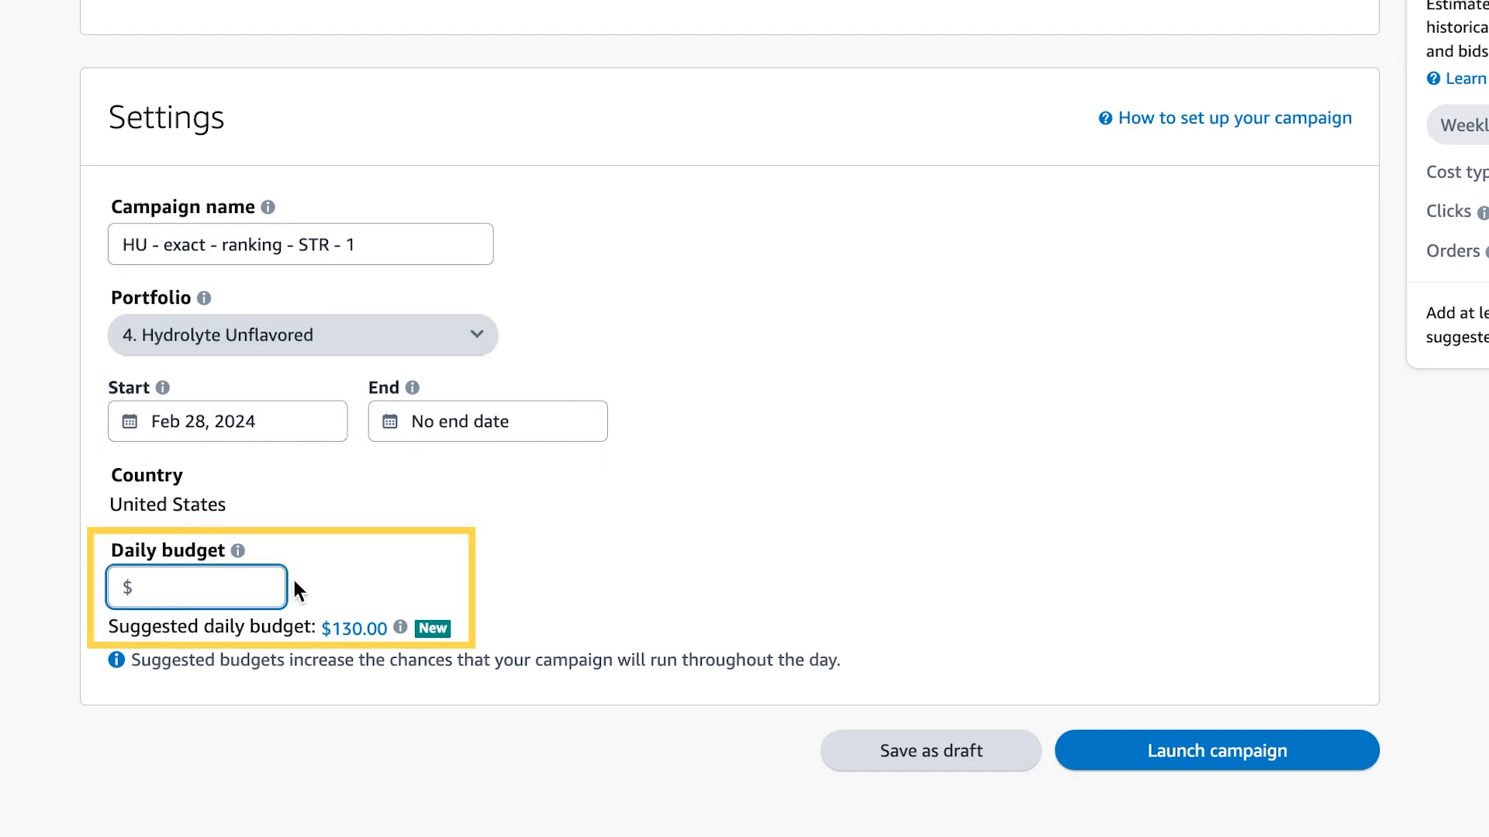
type("1")
type("00")
key("BackSpace")
key("BackSpace")
type("50")
left_click(622, 537)
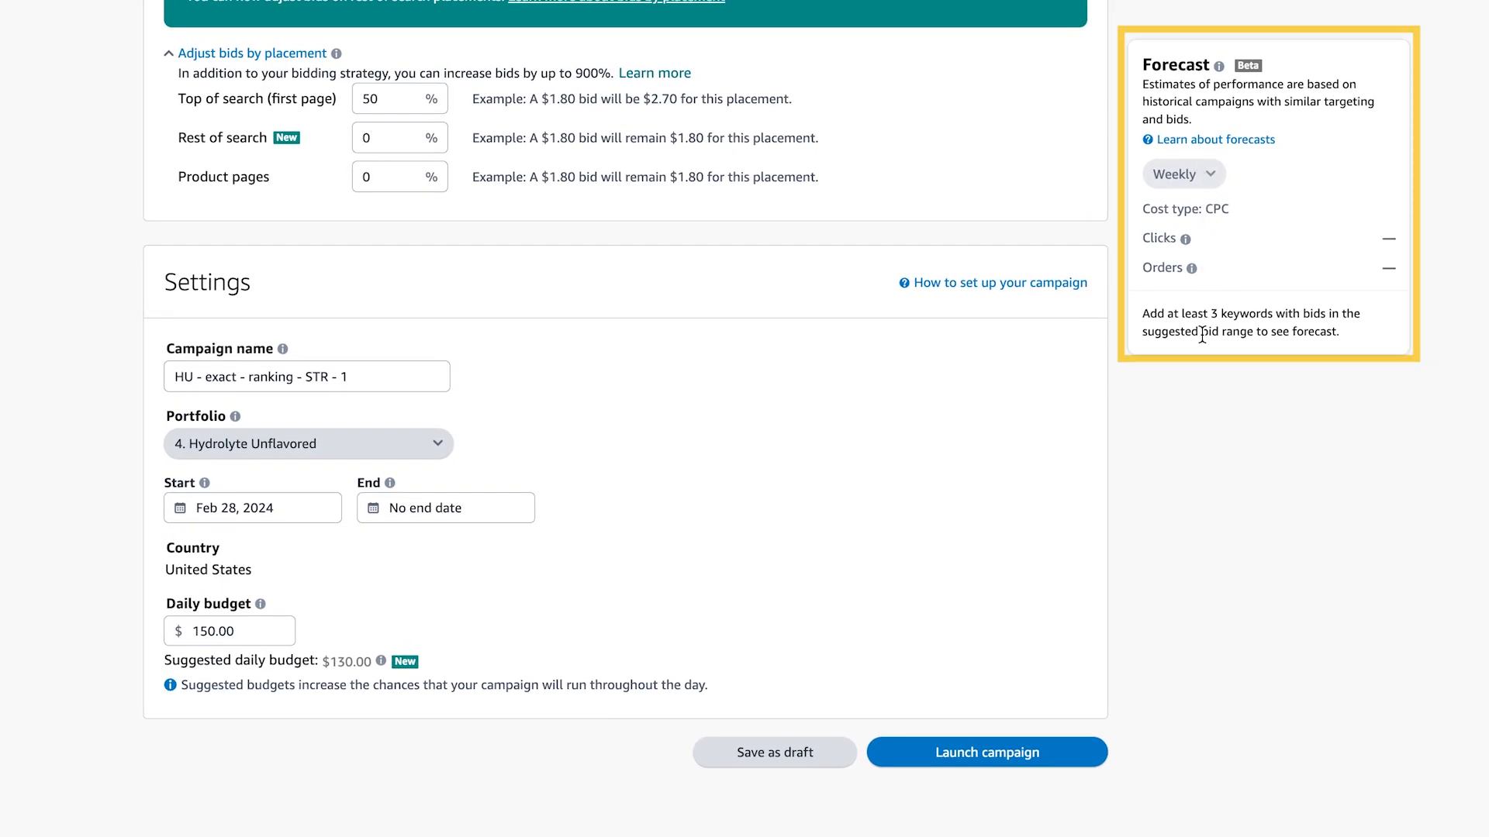
Step: Enter "electrolytes powder" in the keyword list and add it to the ad group as Exact match
scroll(1200, 335, "up", 1)
scroll(1183, 342, "up", 15)
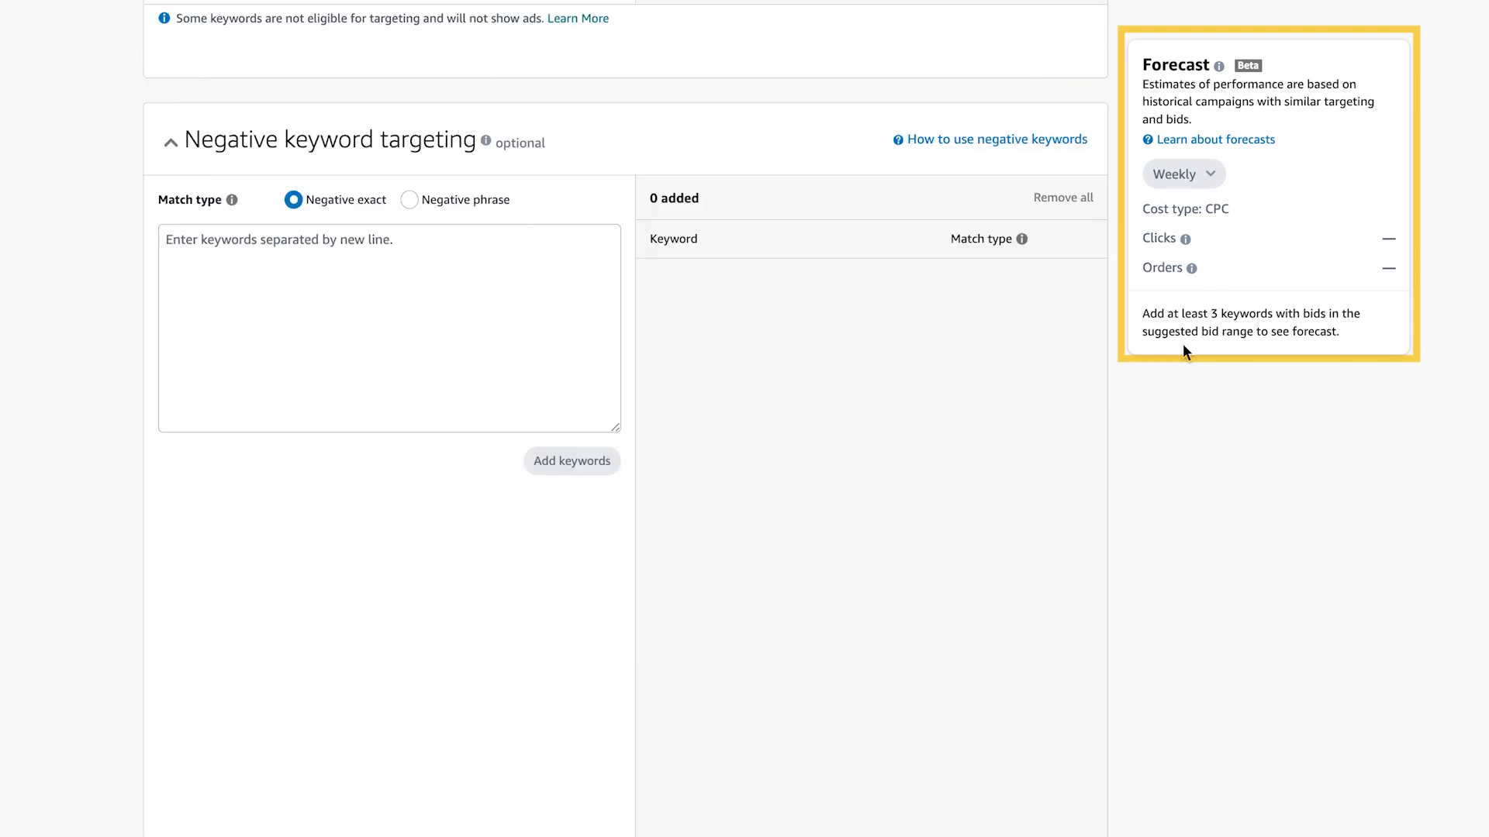
scroll(1073, 352, "up", 10)
left_click(296, 359)
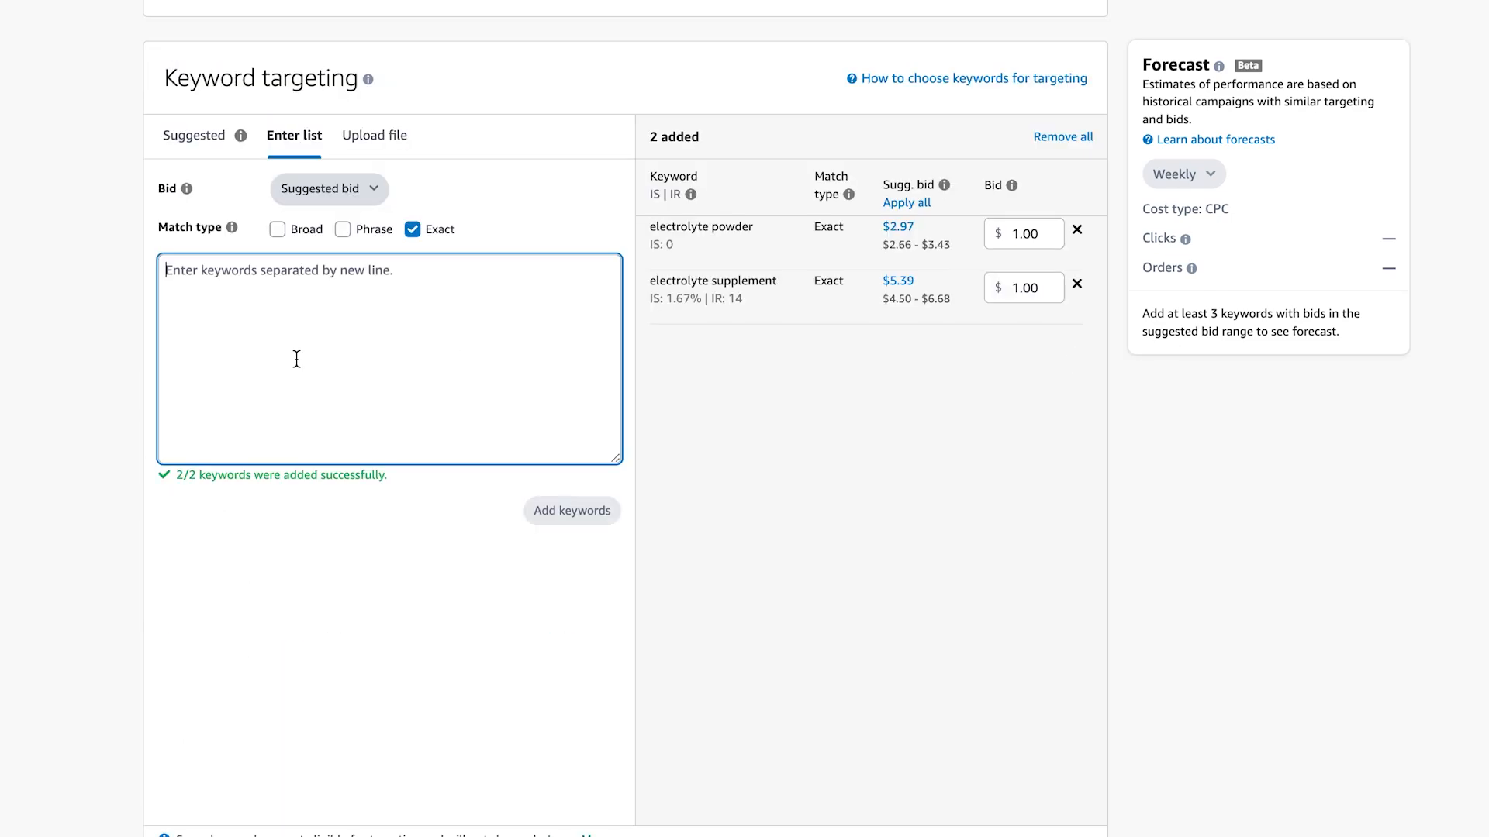
type("electrolytes oiwder=")
key("BackSpace")
key("BackSpace")
key("BackSpace")
key("BackSpace")
key("BackSpace")
key("BackSpace")
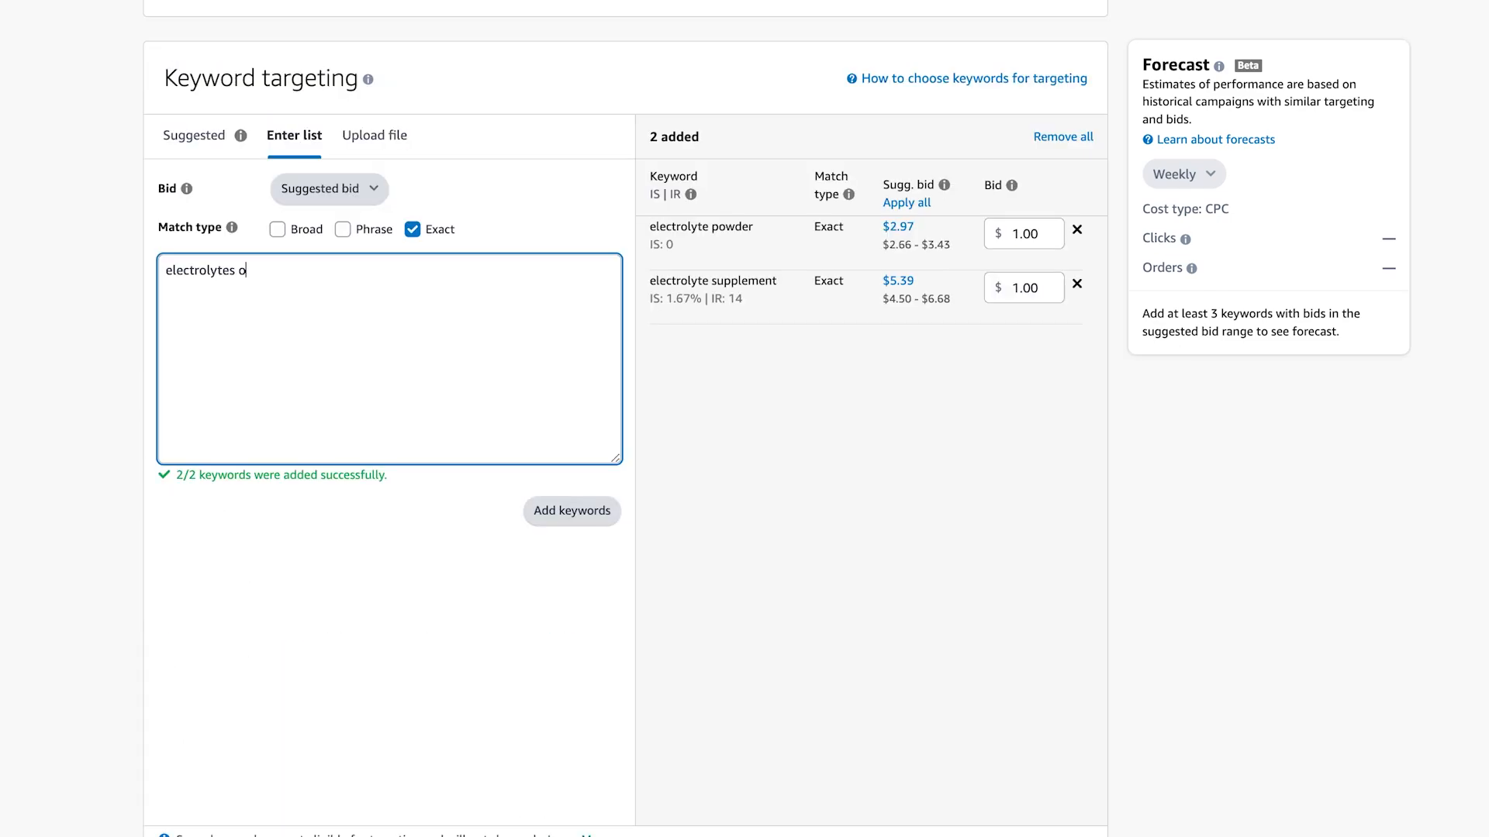
type("powder")
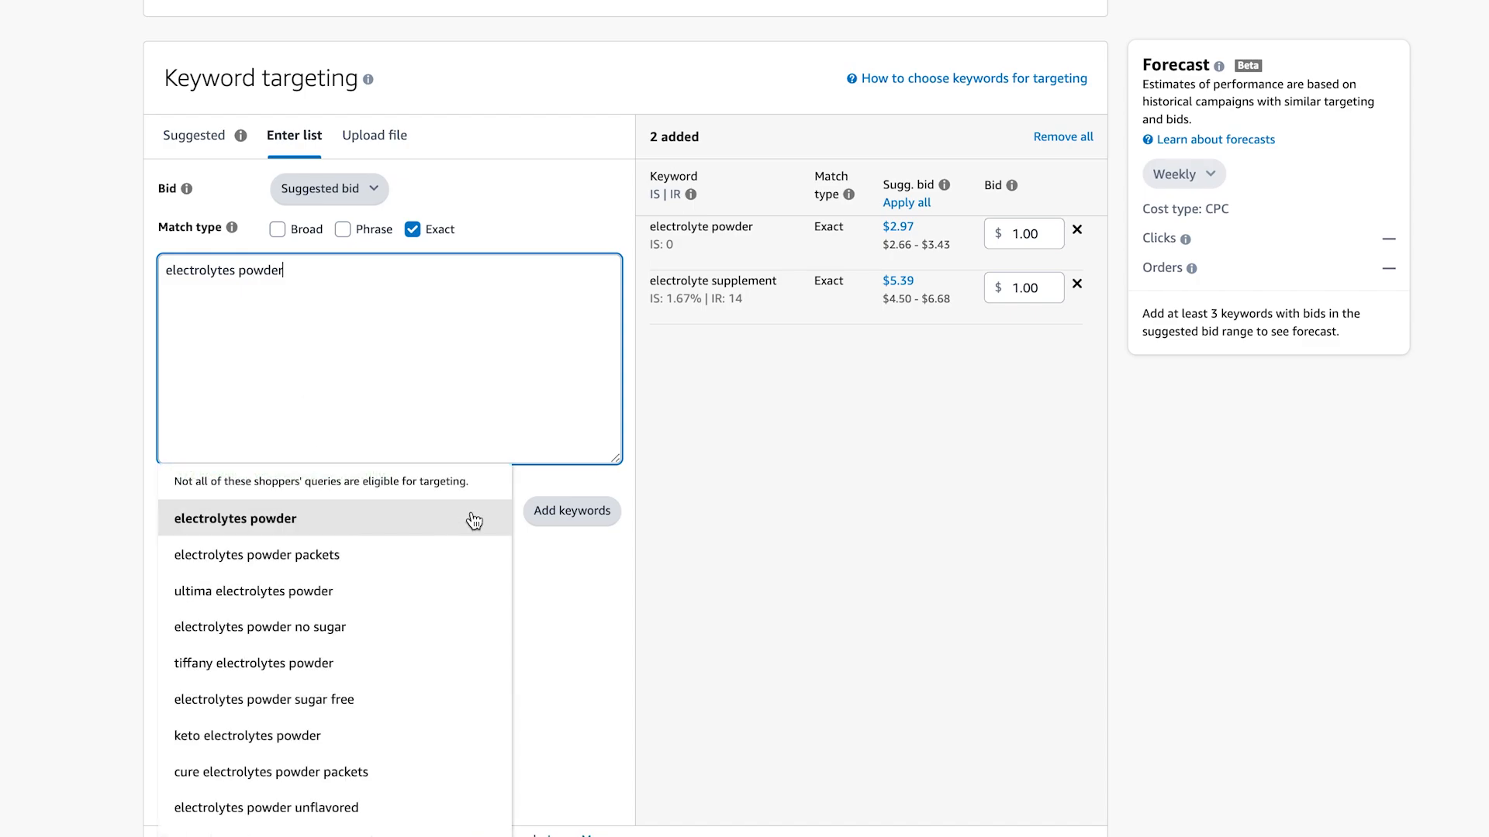
left_click(566, 518)
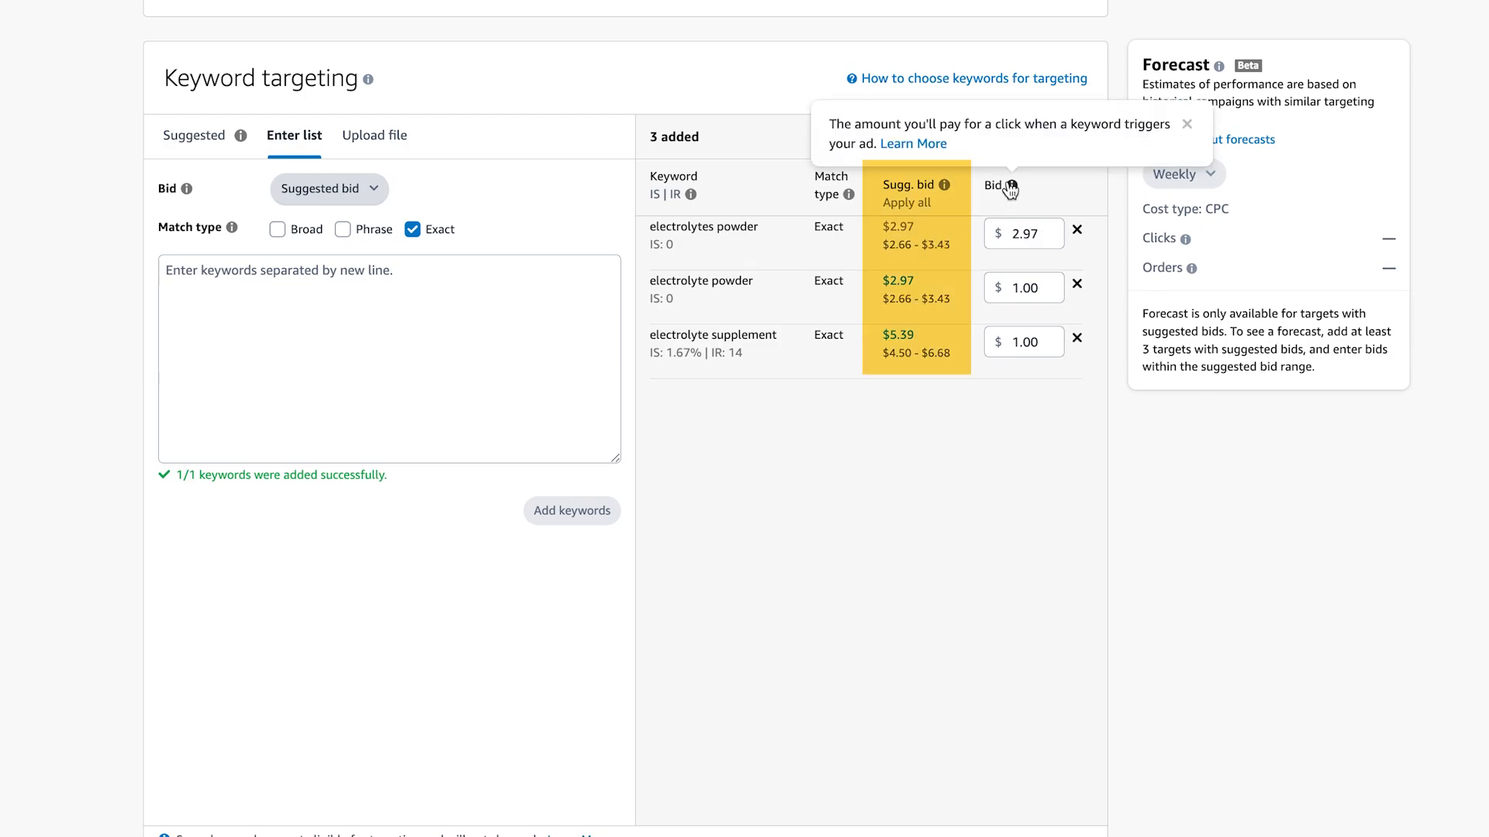
Step: Set the bid for the "electrolyte powder" keyword to $3.00 and save it
left_click(1046, 232)
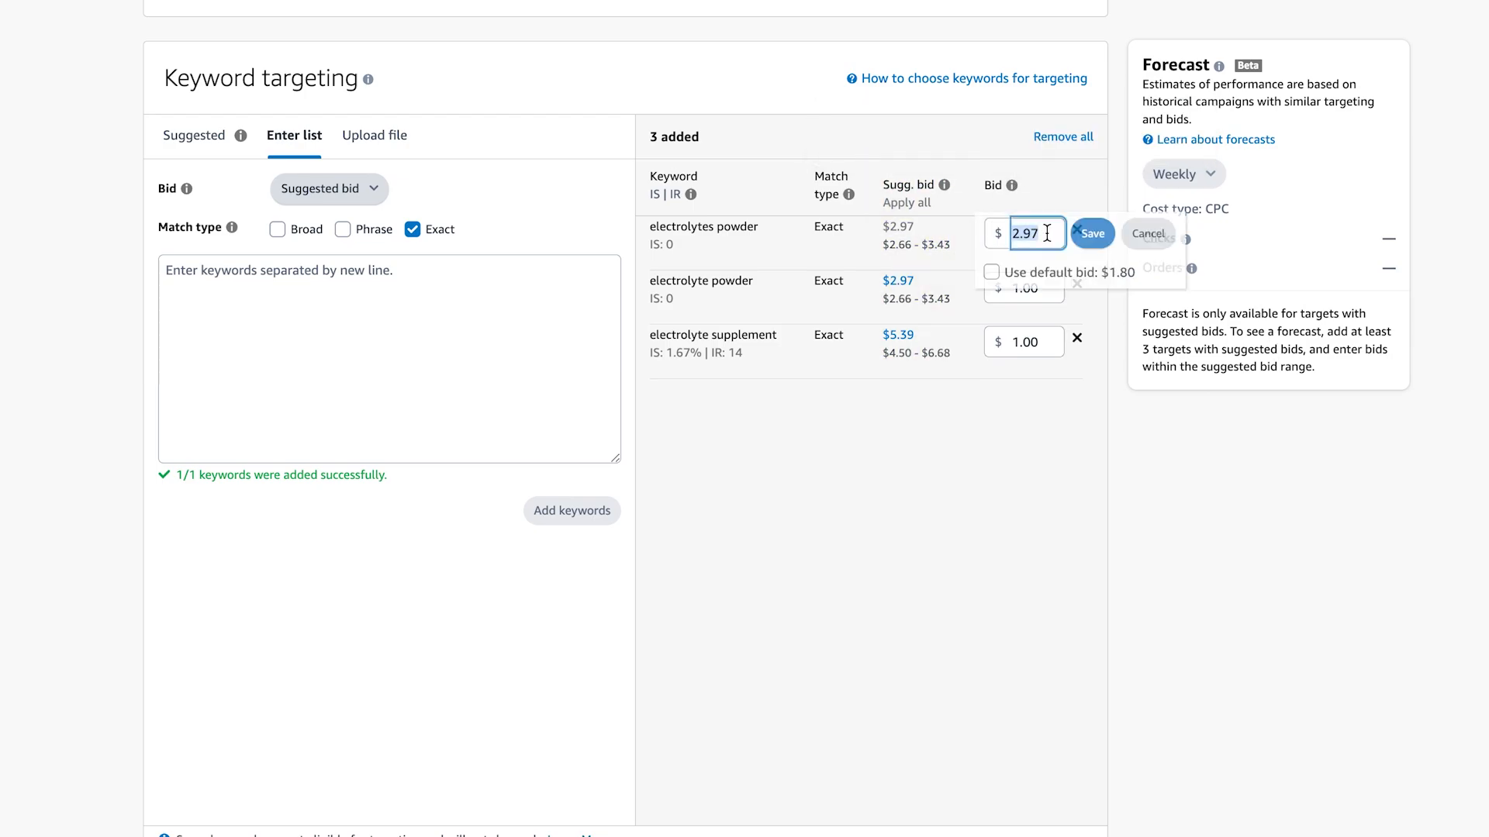
left_click(1044, 306)
left_click_drag(1046, 289, 995, 290)
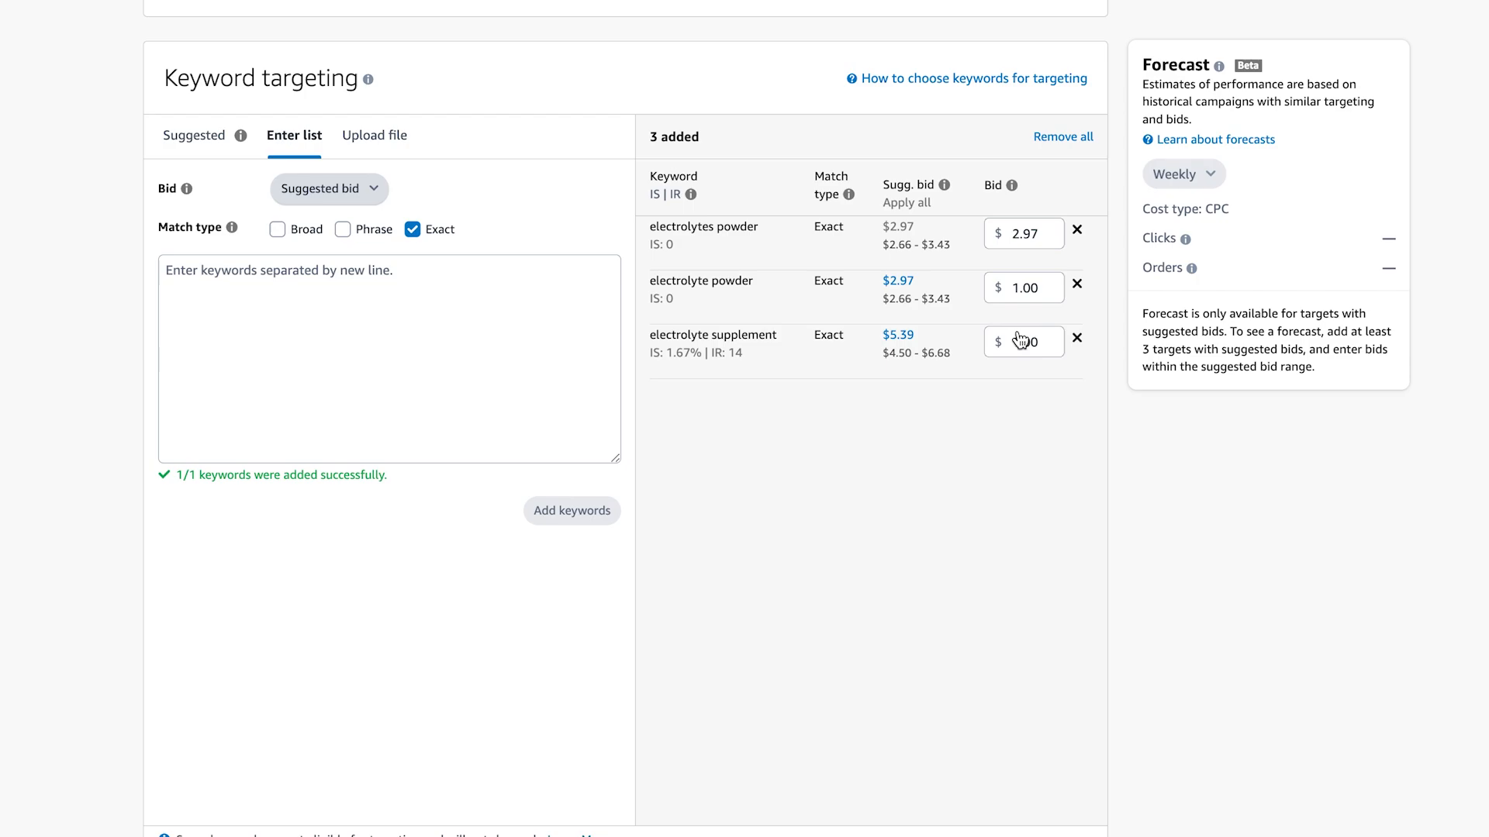
type("3.00")
left_click(1094, 289)
Step: Set the bid for the "electrolyte supplement" keyword to $6.00 and save it
left_click_drag(1035, 347, 960, 340)
type("3.00")
left_click(1094, 346)
type("6.00")
left_click(1093, 344)
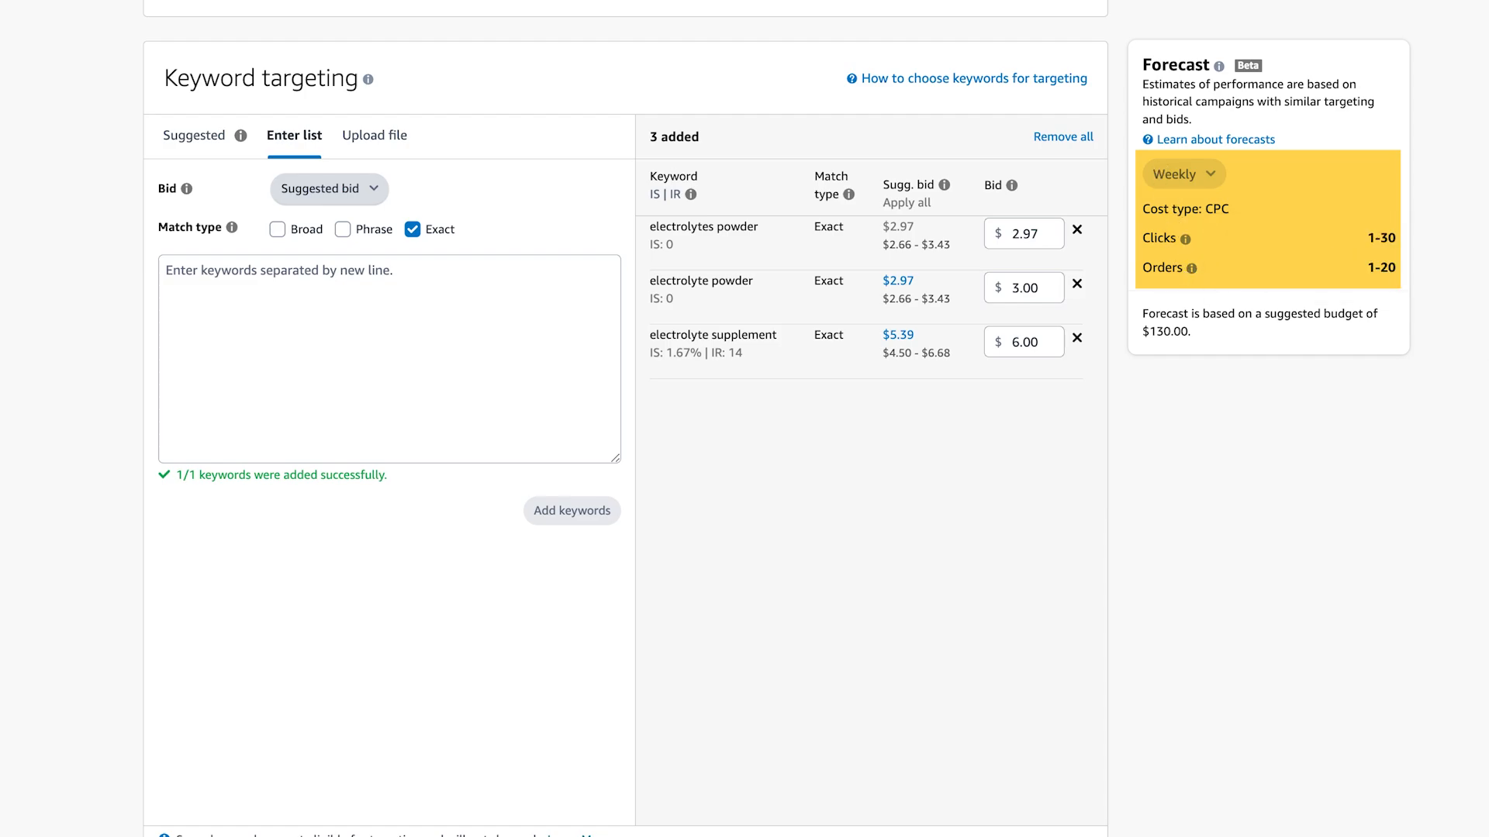
Step: Look over the whole campaign form, from the ad group settings and products to the campaign settings and daily budget
scroll(1316, 226, "up", 10)
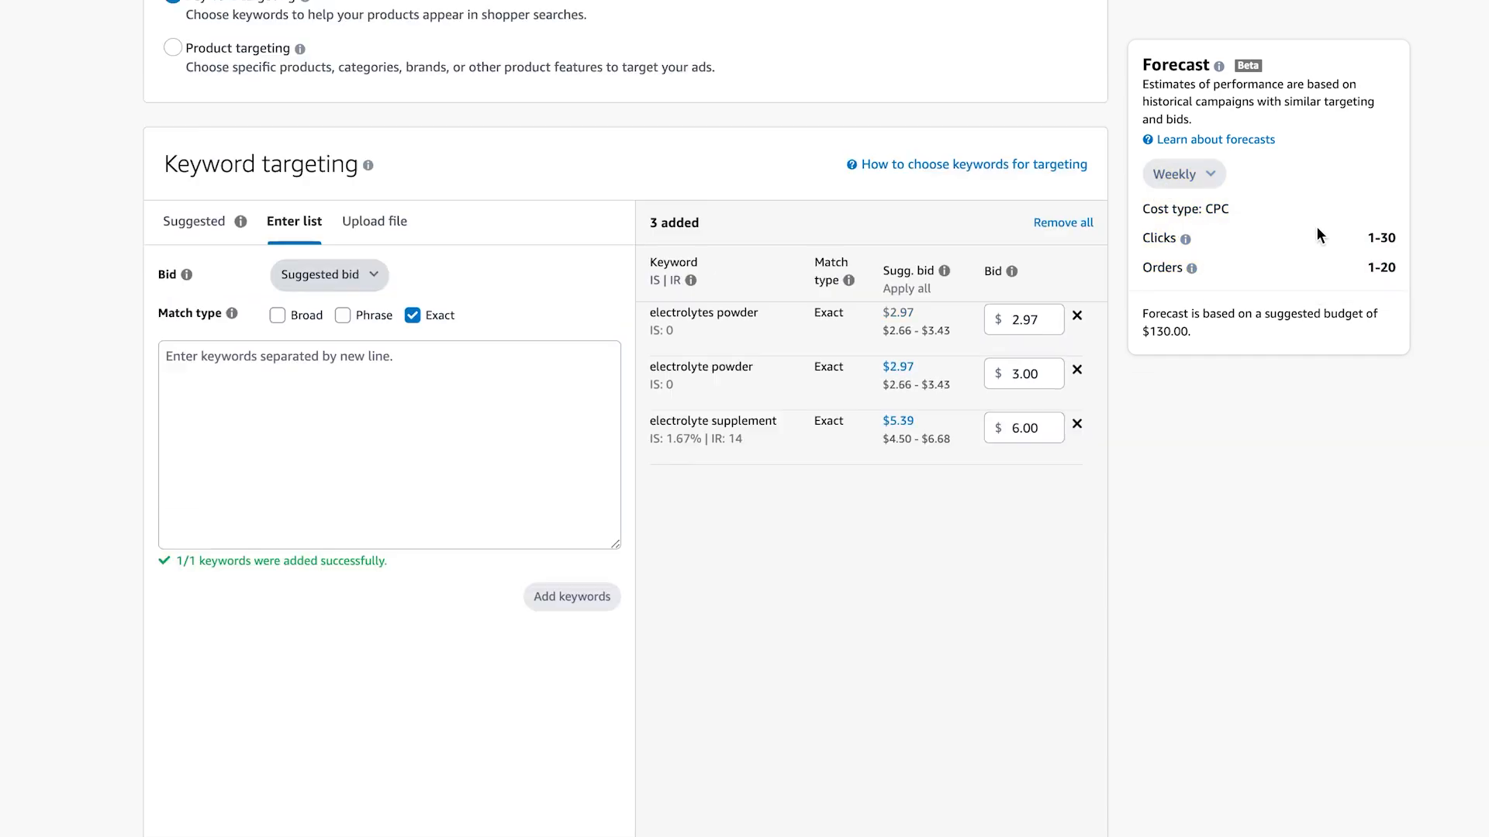
scroll(1318, 237, "up", 5)
scroll(1318, 240, "down", 6)
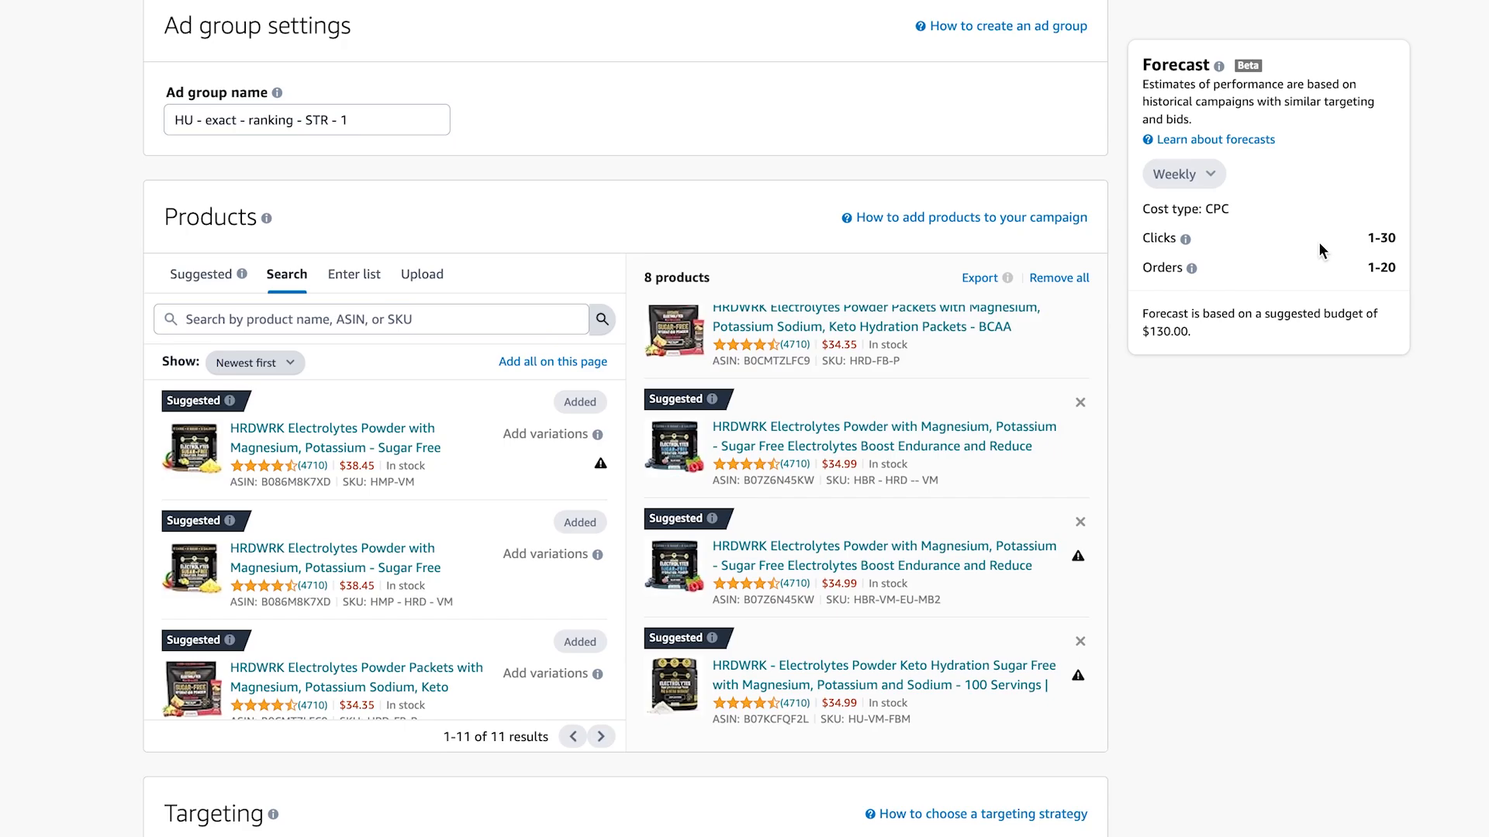
scroll(1320, 244, "down", 20)
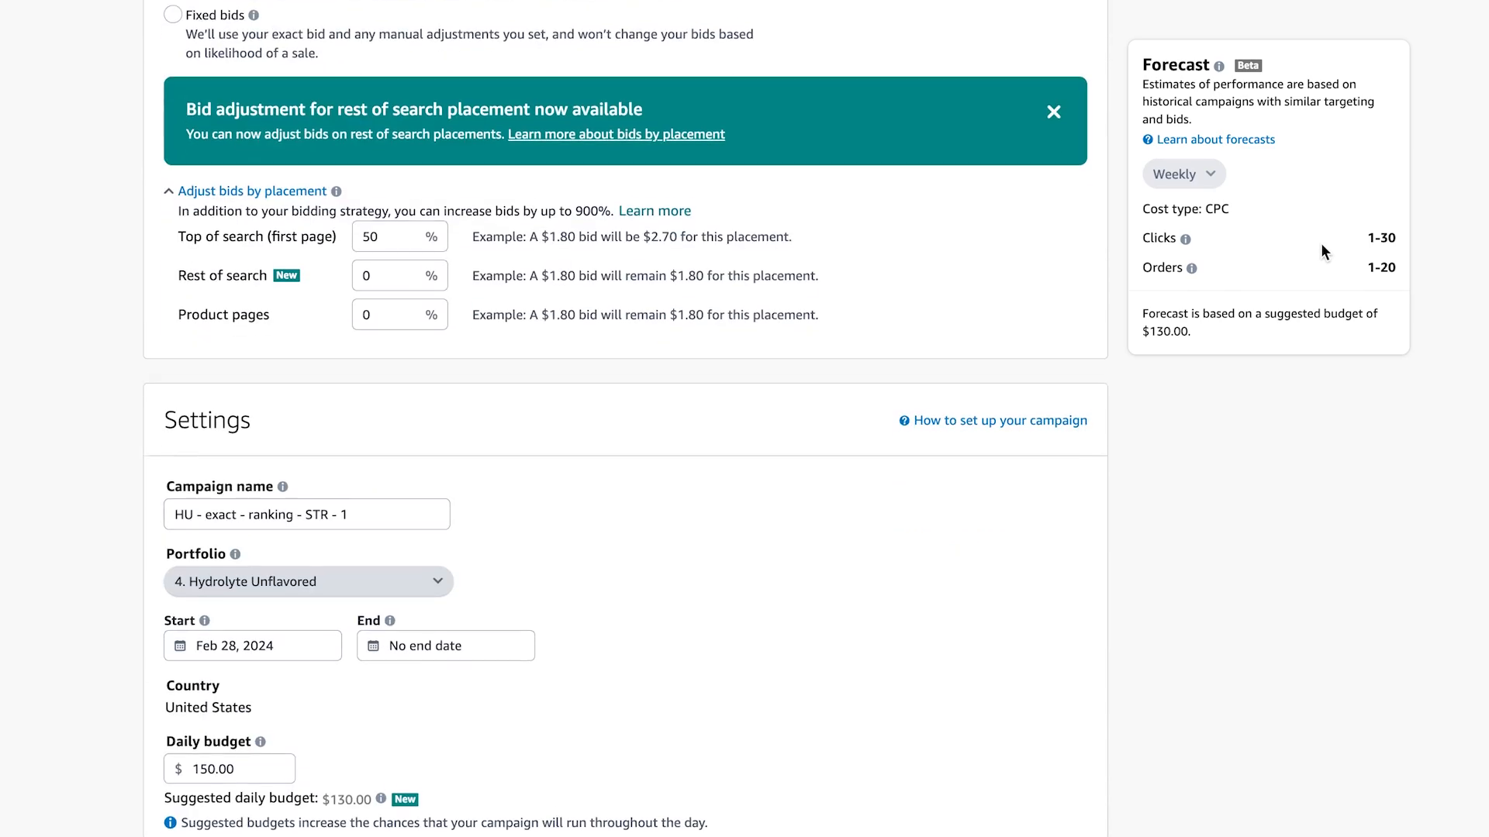
scroll(1161, 353, "up", 20)
scroll(751, 83, "down", 1)
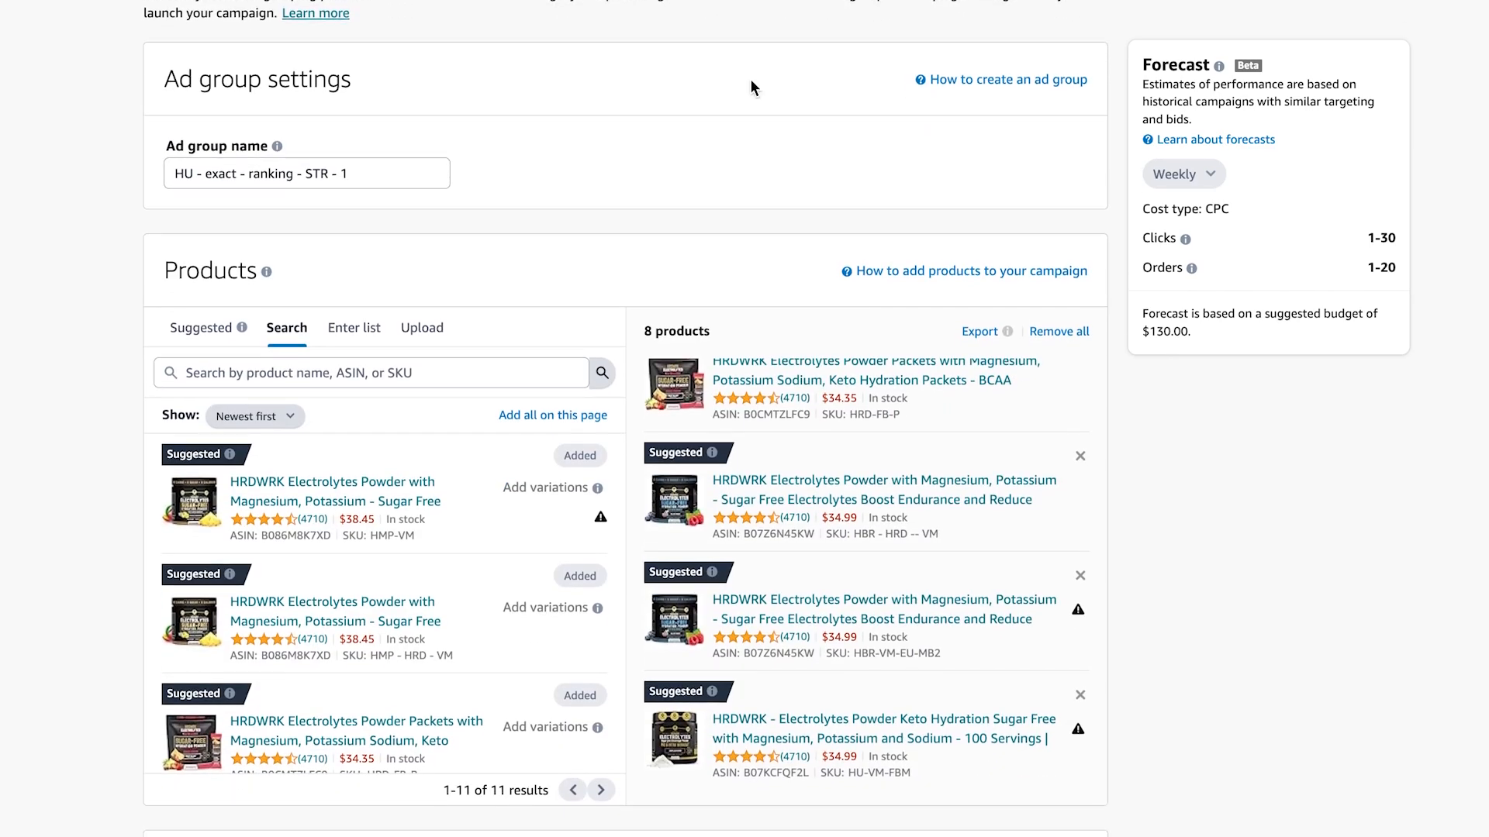
scroll(182, 151, "down", 20)
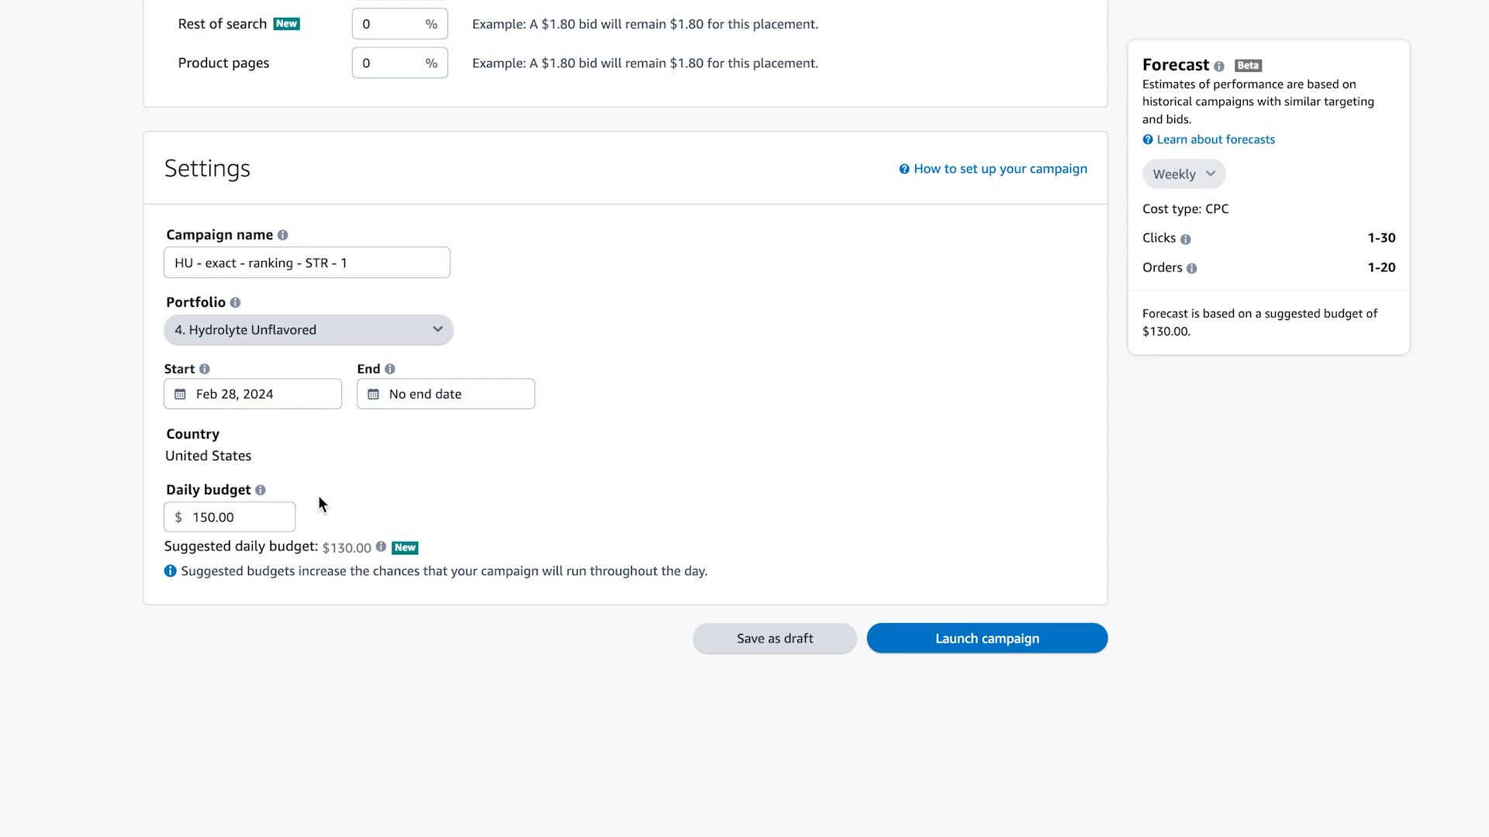
Step: Review the ad group's products, targeting type, keyword bids and negative keyword section up to the campaign bidding strategy
scroll(319, 504, "up", 15)
scroll(326, 500, "up", 10)
scroll(331, 384, "down", 3)
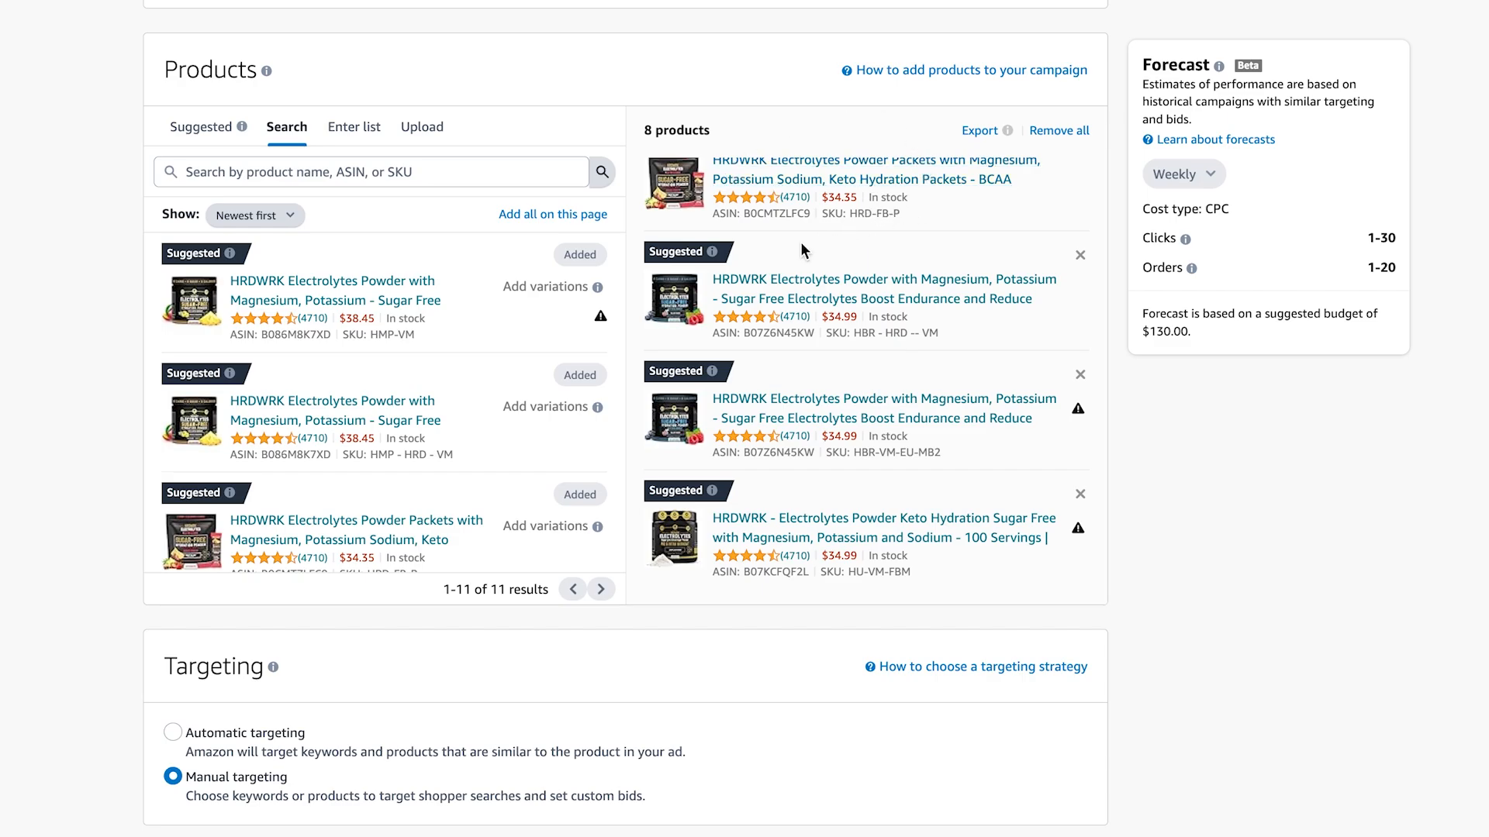
scroll(653, 376, "down", 1)
scroll(651, 375, "up", 3)
scroll(741, 440, "up", 5)
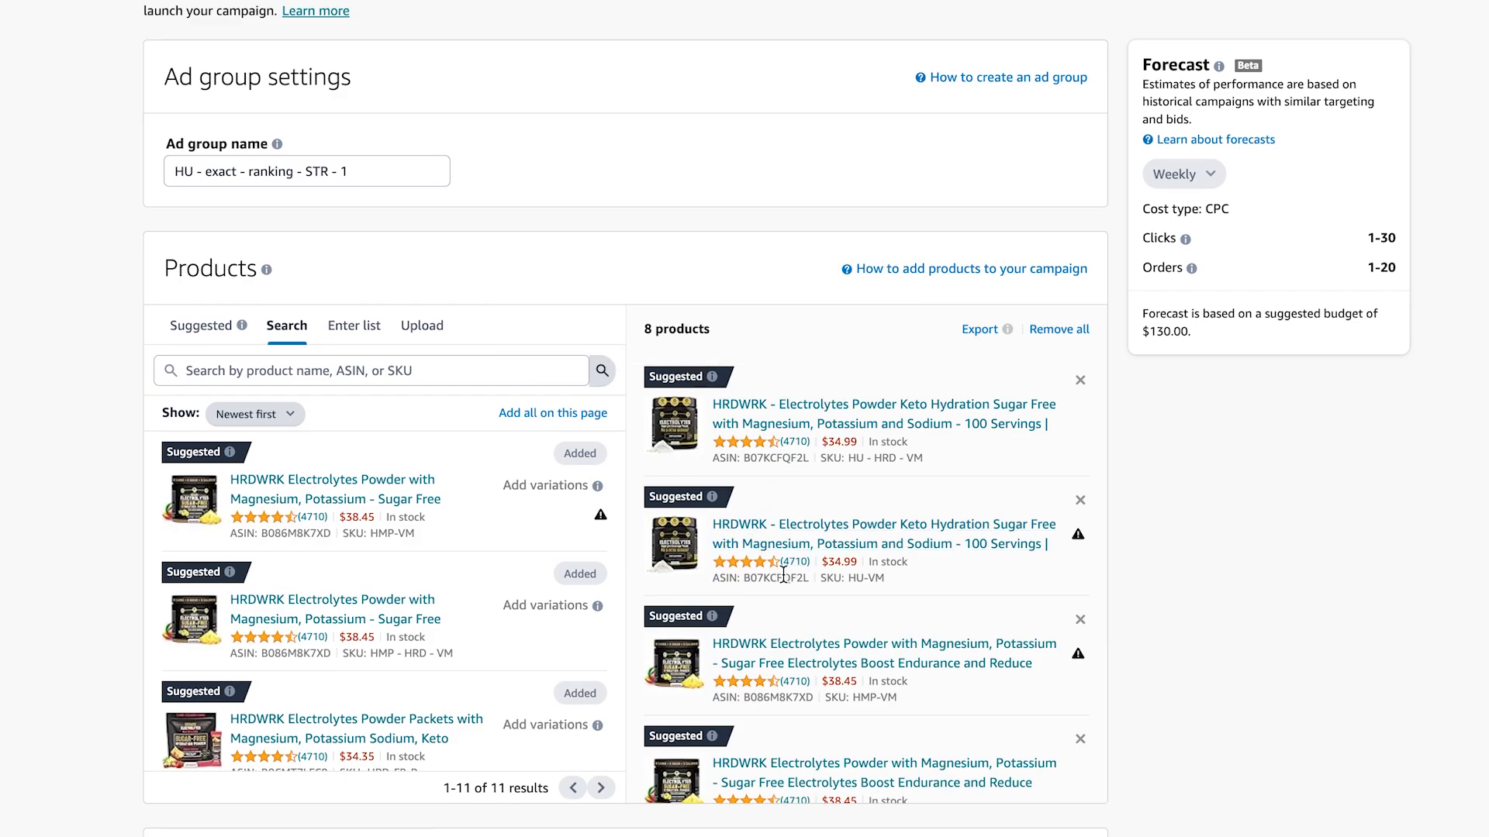
scroll(98, 314, "down", 9)
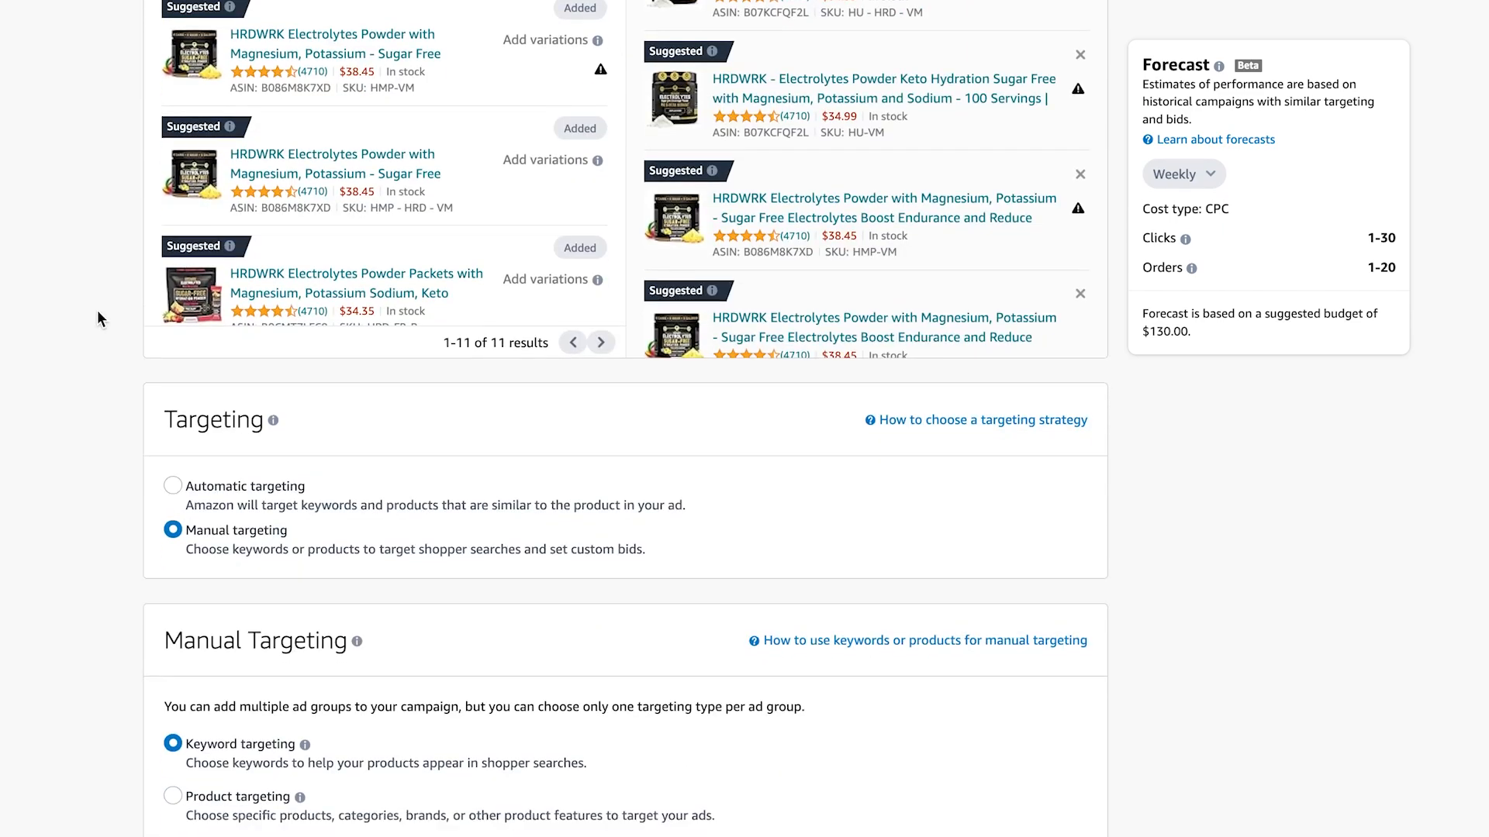
scroll(96, 312, "down", 1)
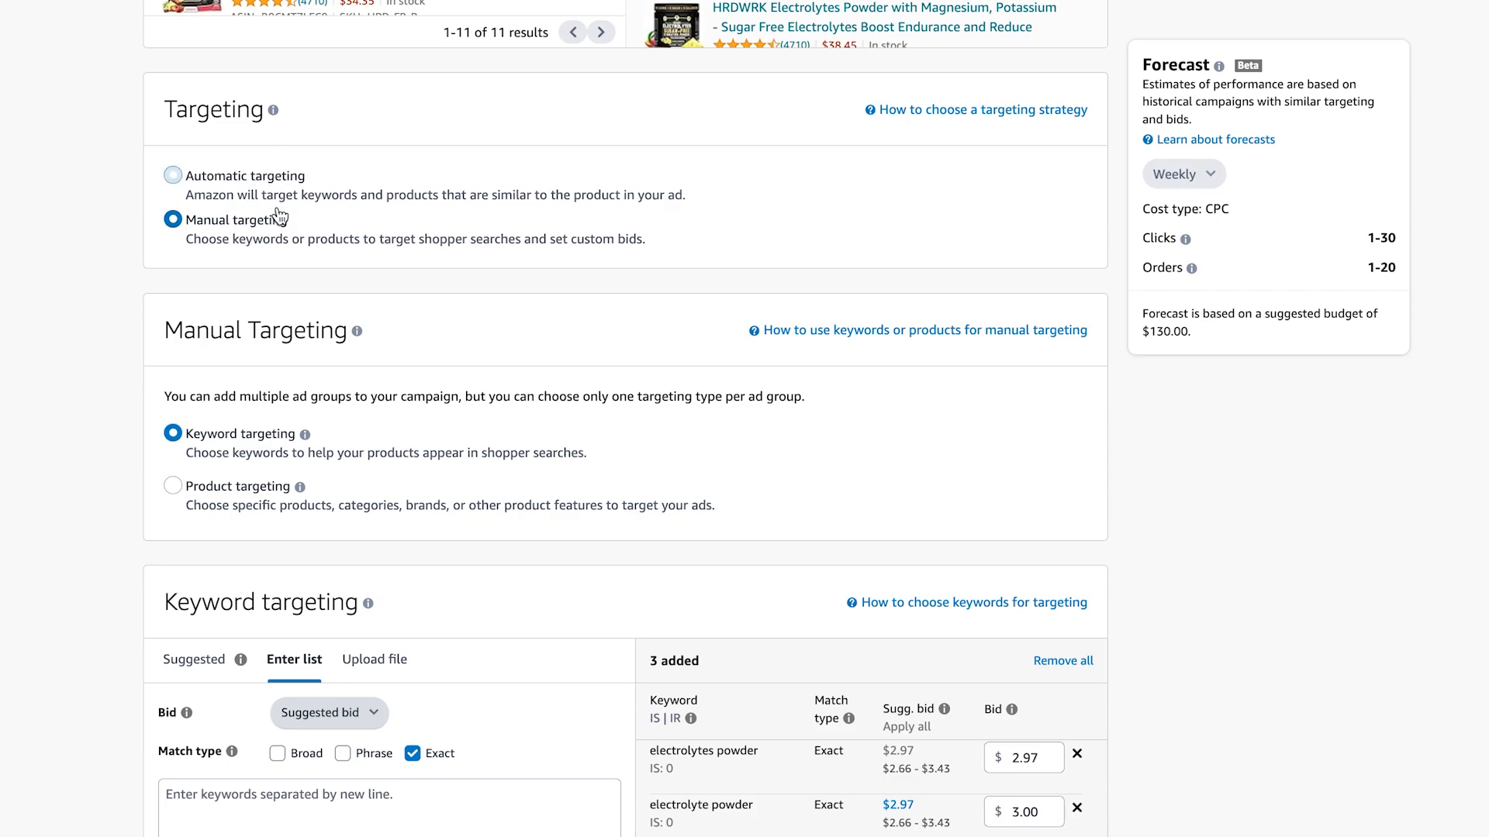
scroll(284, 211, "down", 2)
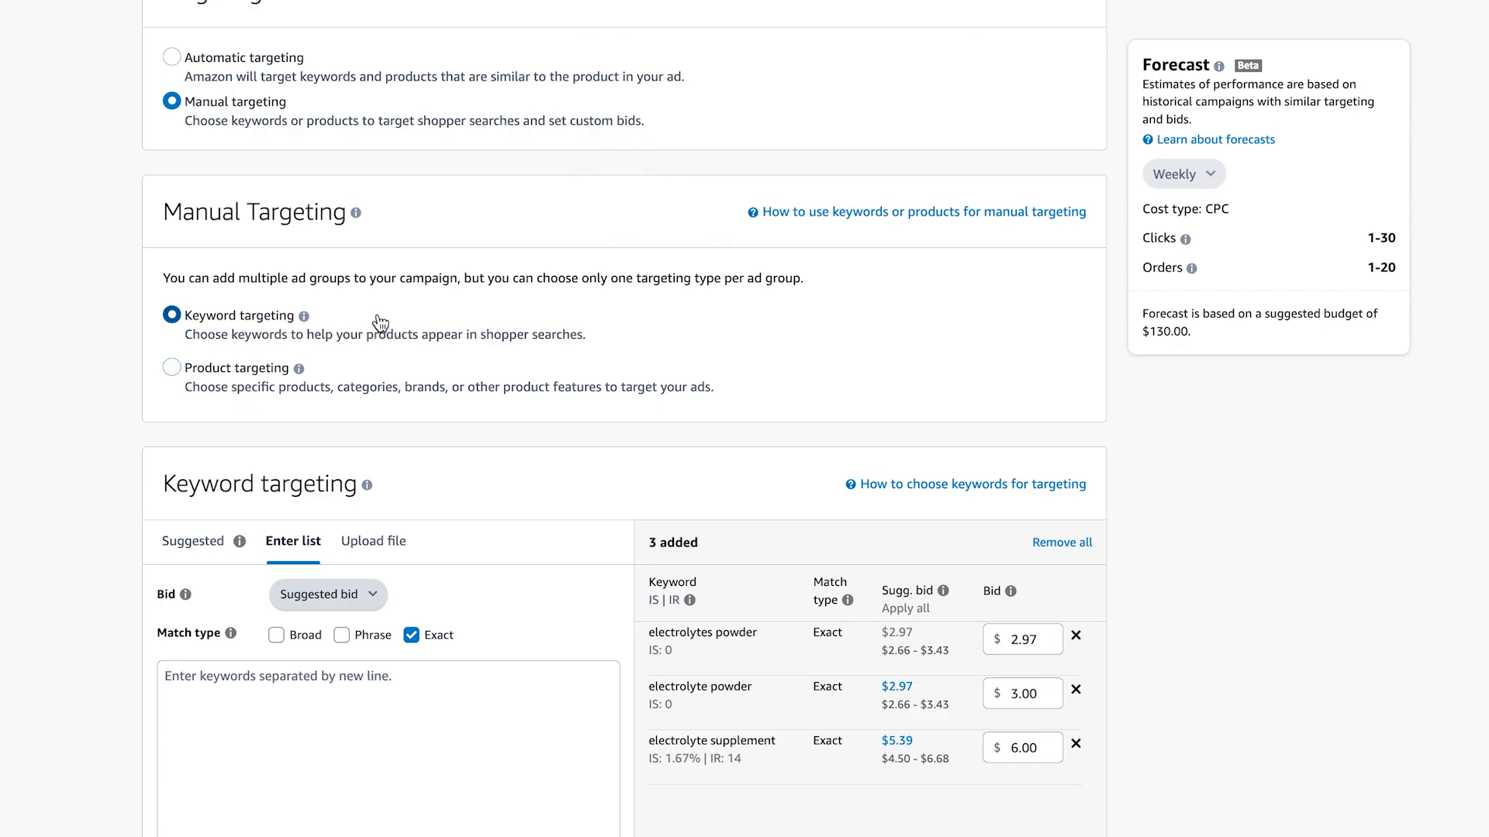
scroll(382, 322, "down", 4)
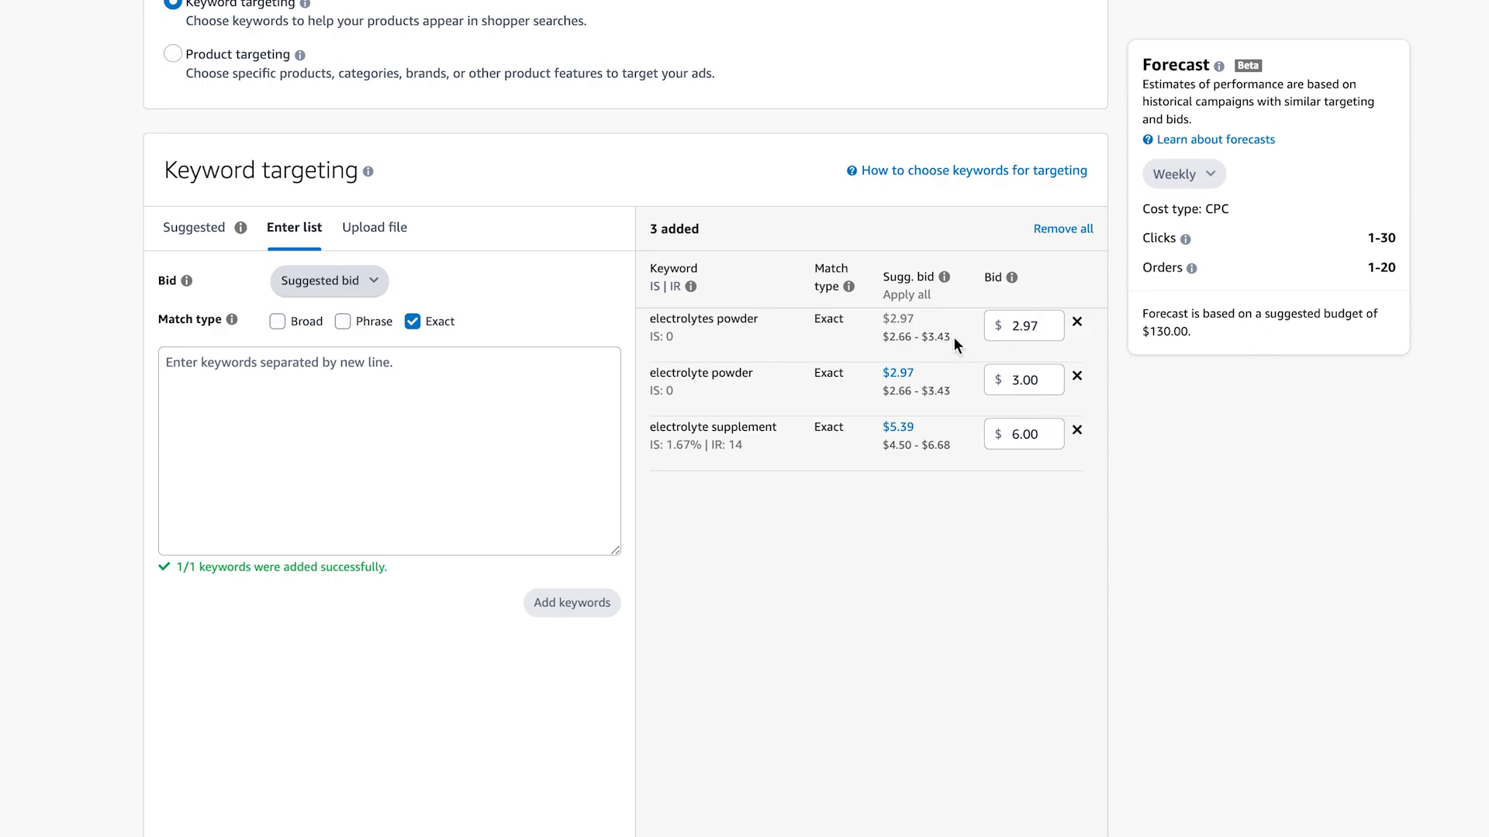
scroll(956, 346, "down", 12)
scroll(527, 223, "up", 2)
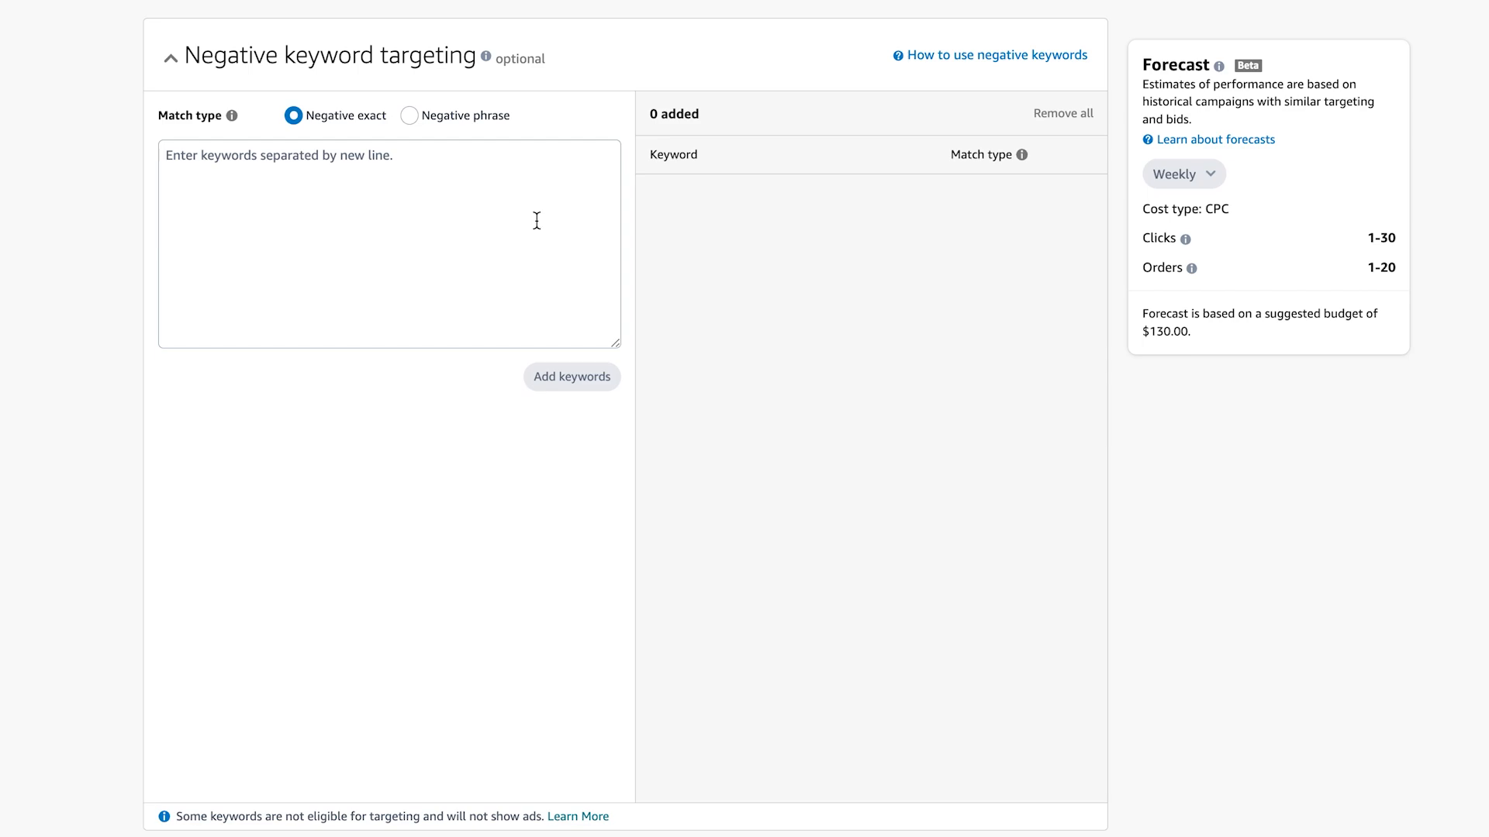
scroll(537, 221, "down", 10)
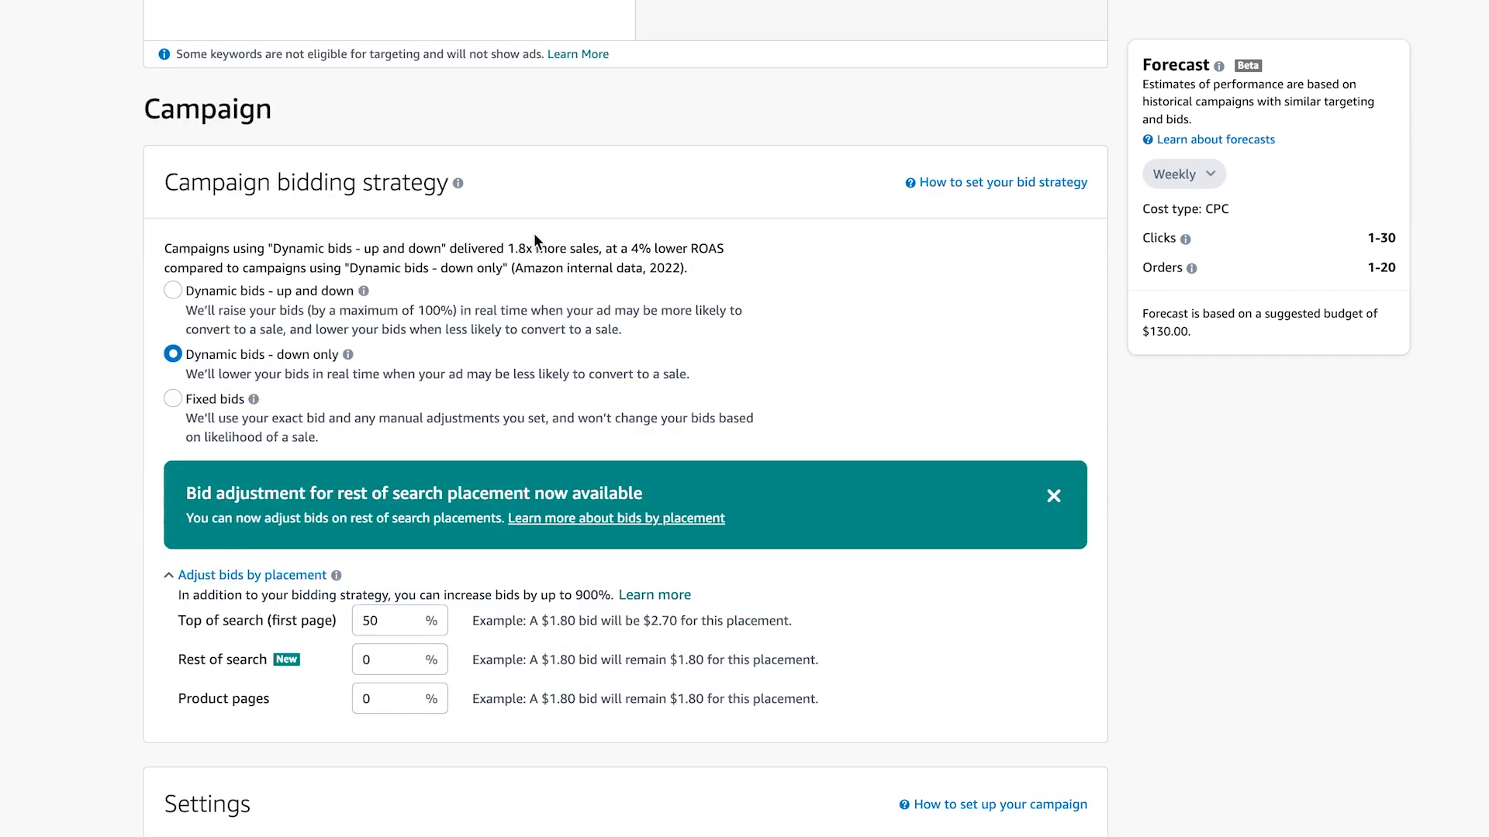
Step: Keep "Dynamic bids - down only" as the bidding strategy and set the Top of search (first page) adjustment to 0%
left_click(249, 341)
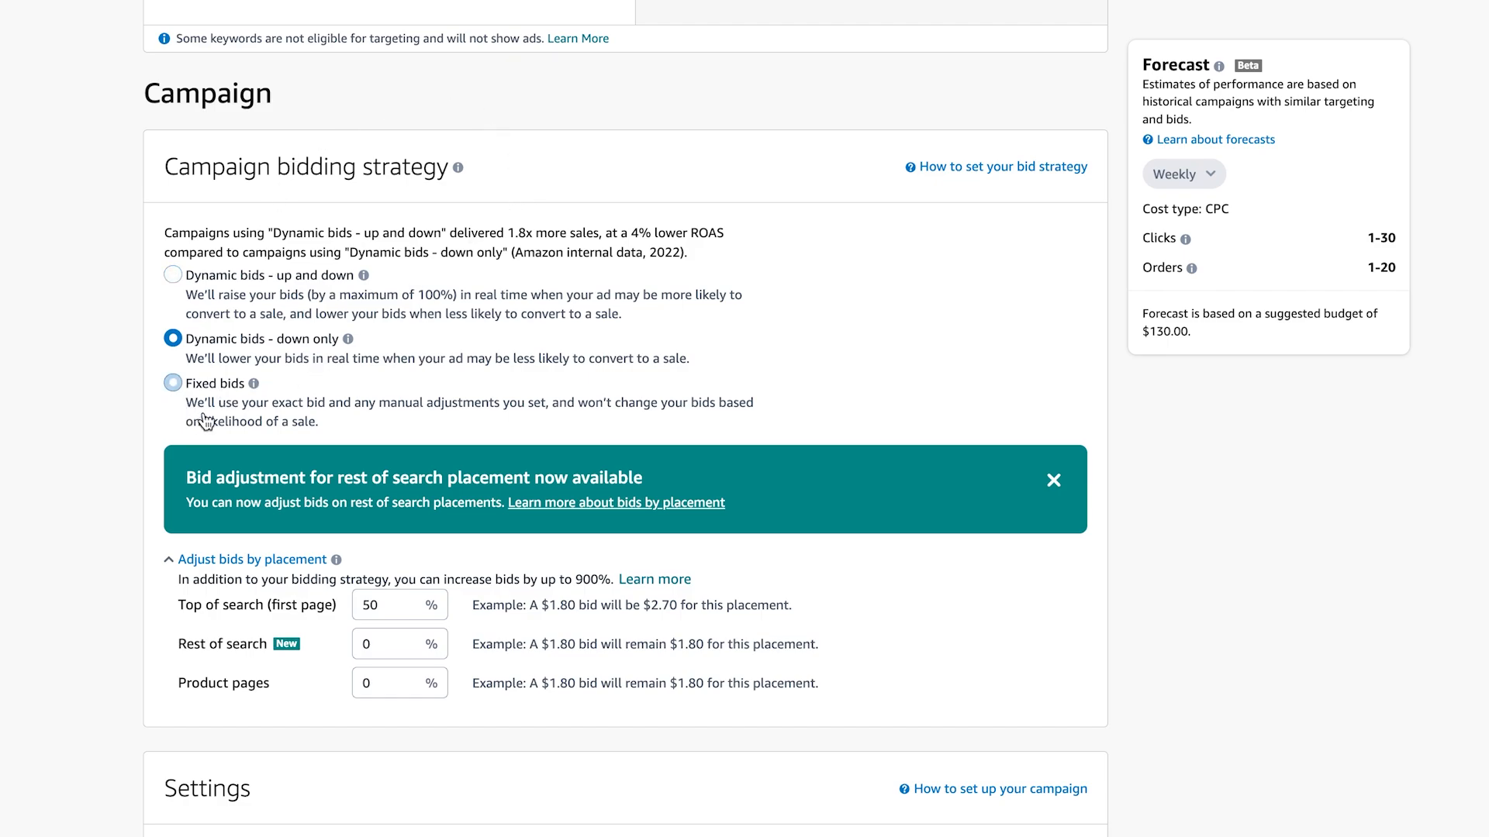
scroll(375, 409, "down", 5)
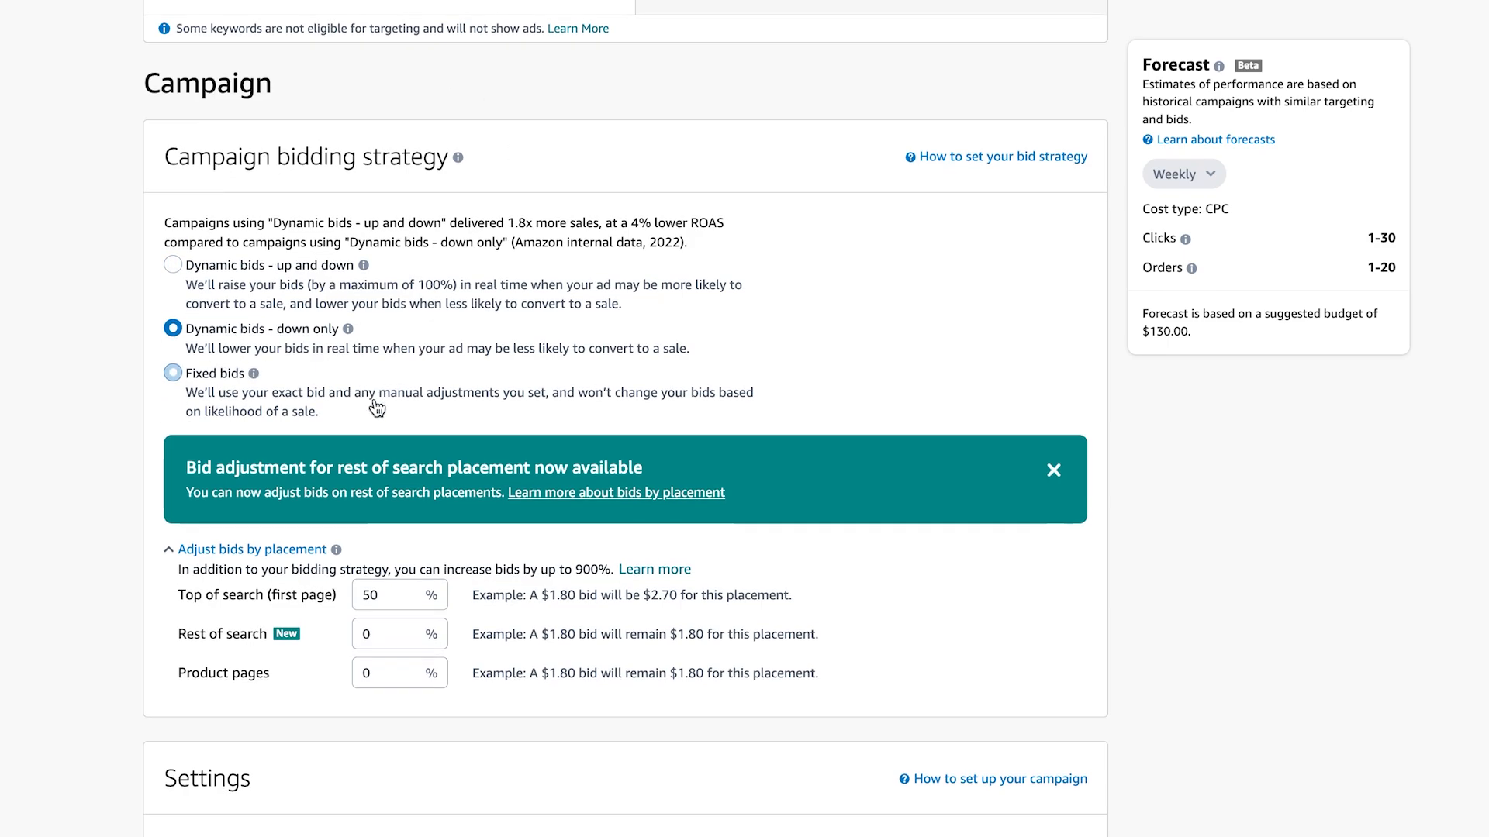
double_click(380, 252)
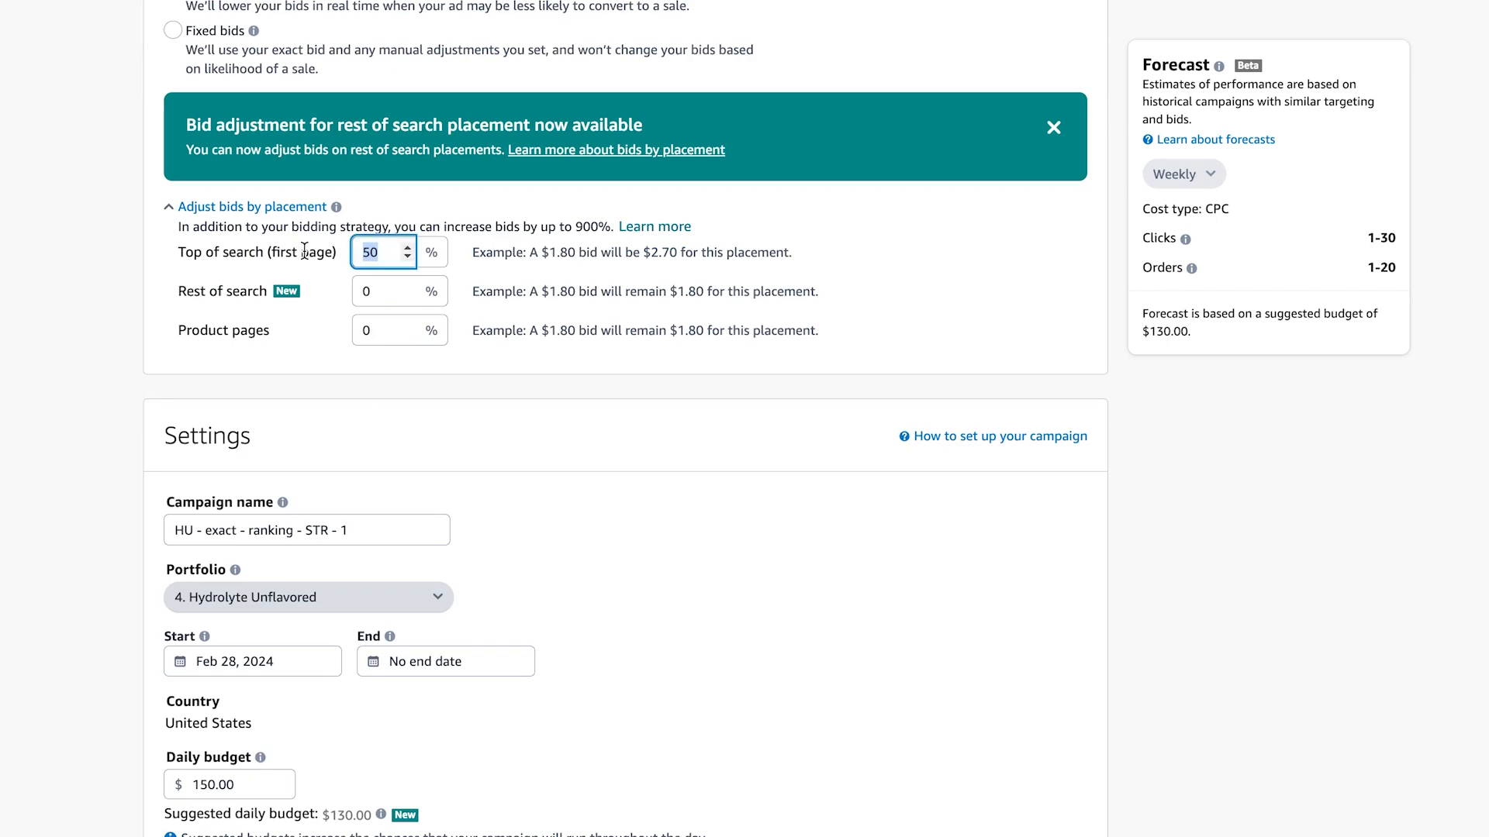
type("0")
left_click(128, 274)
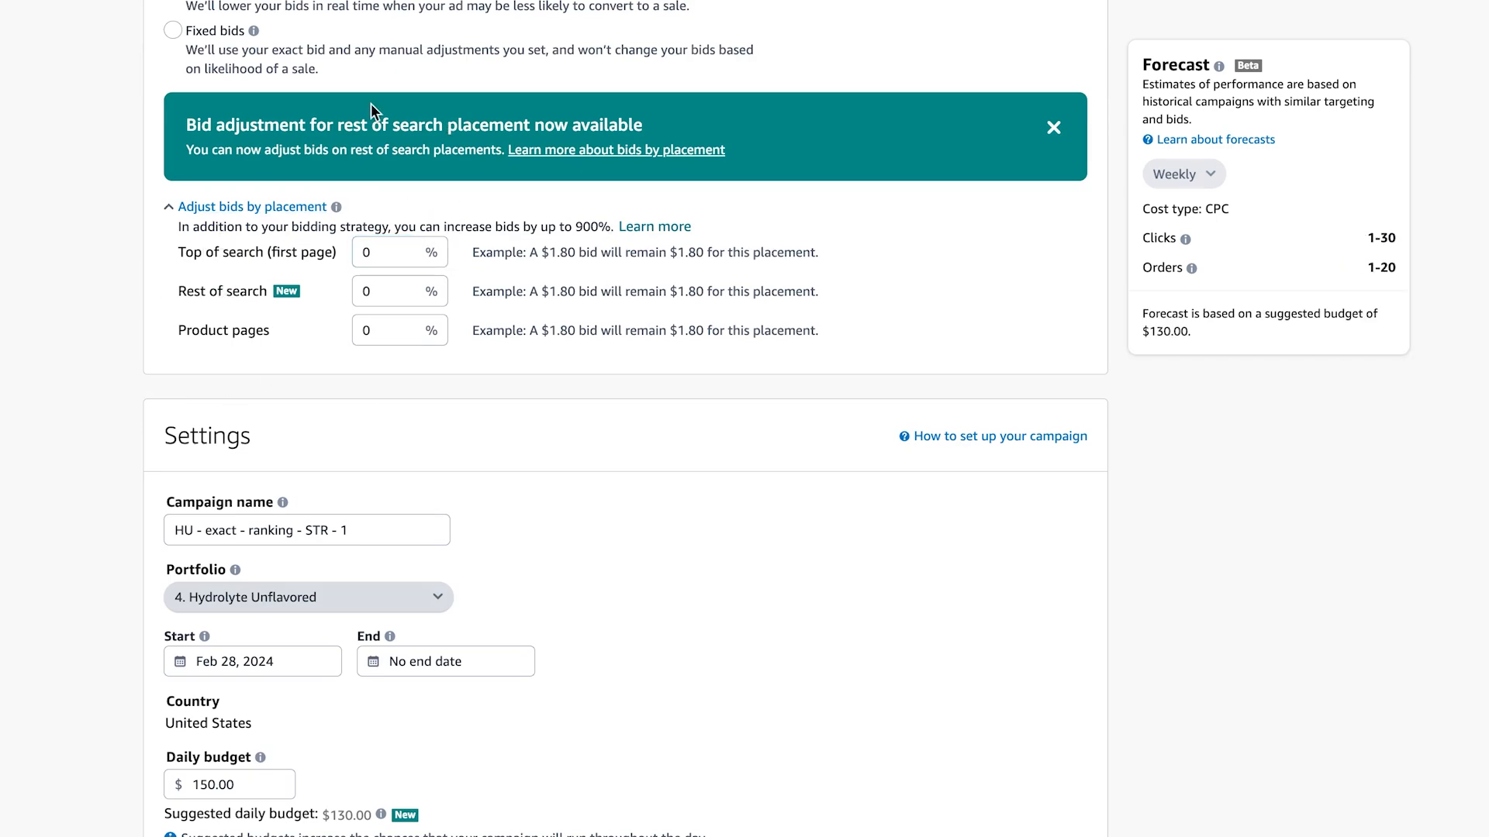
scroll(233, 317, "down", 3)
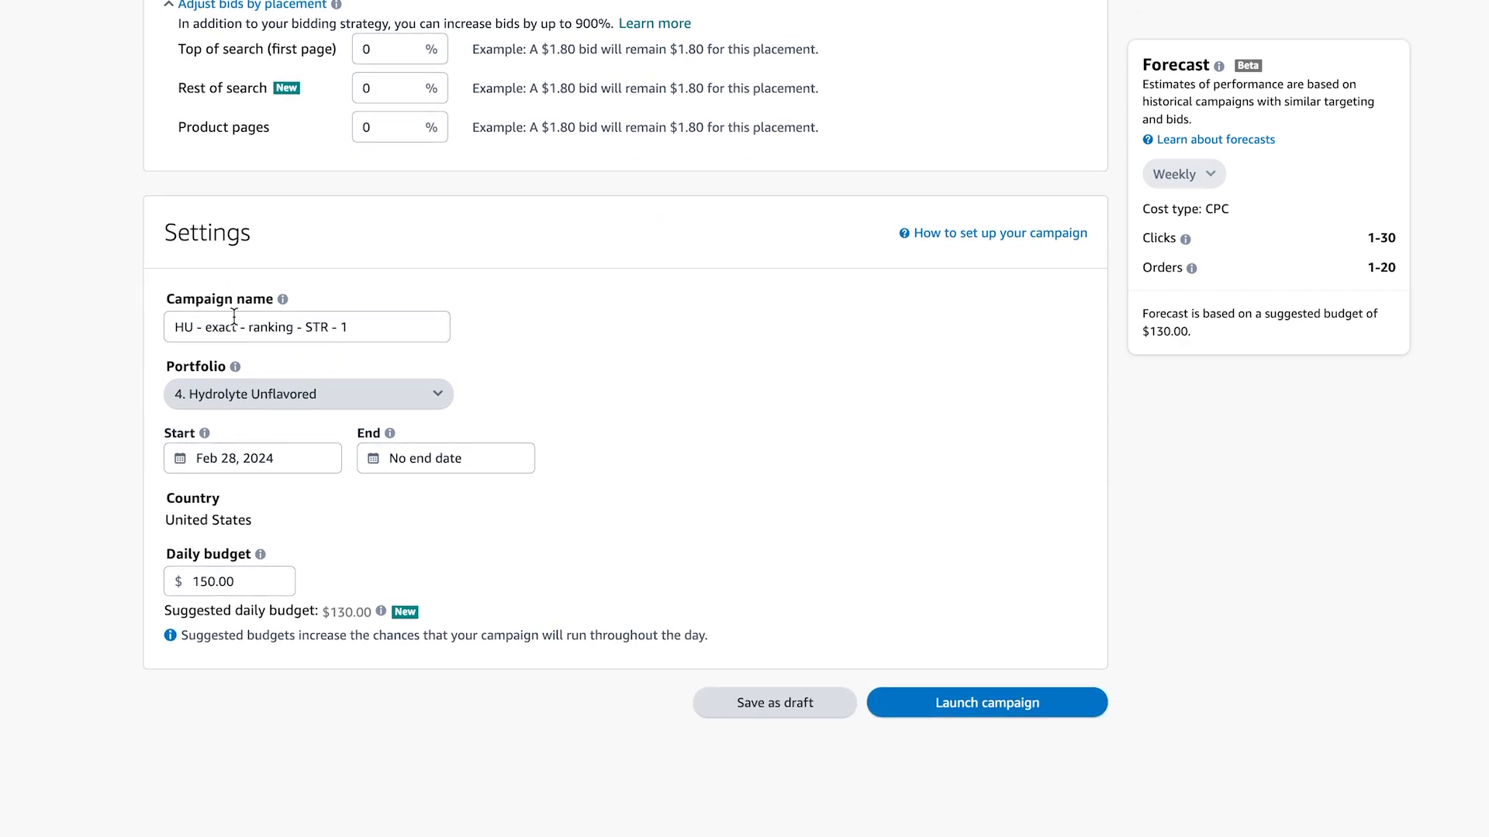
scroll(1145, 721, "down", 1)
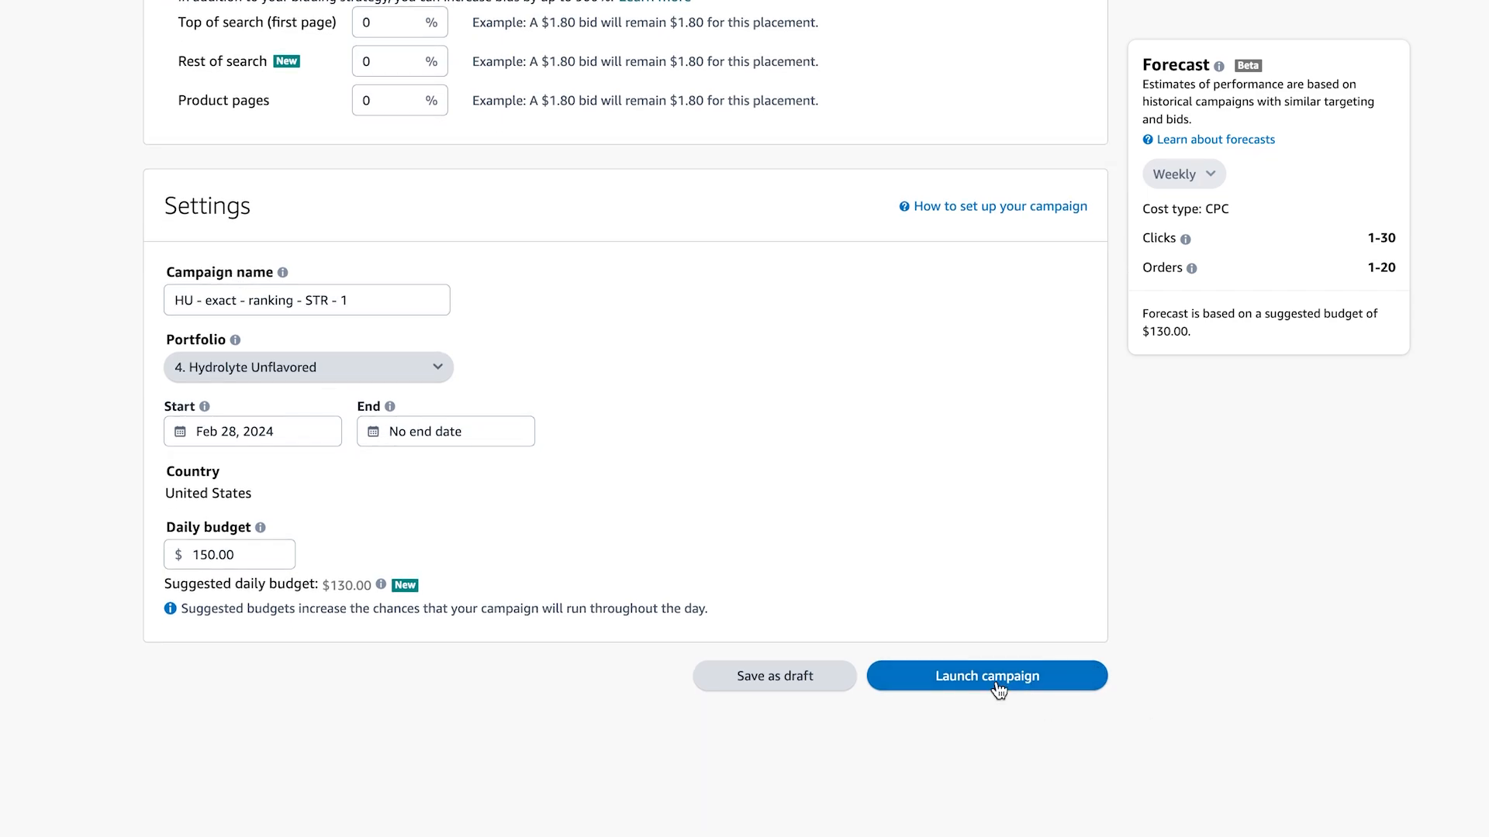